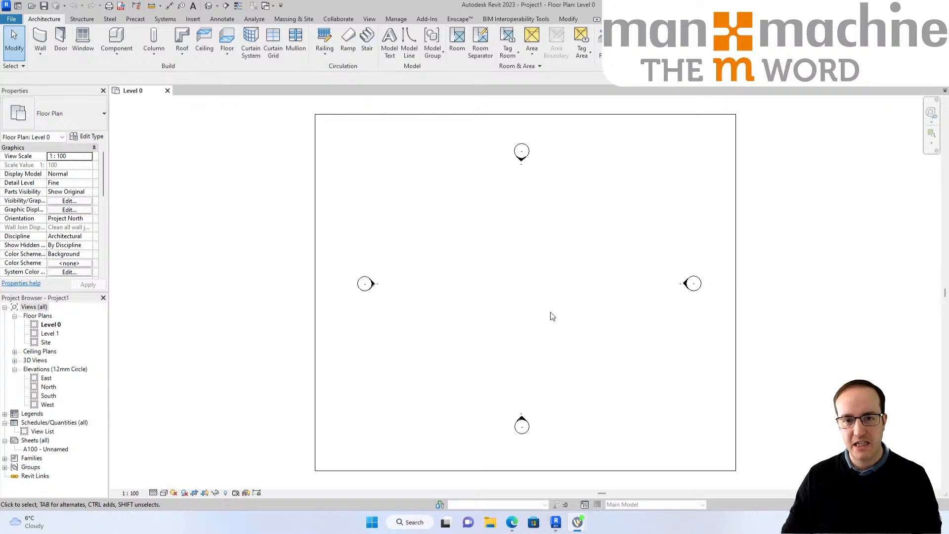
Start a new stair in the Level 0 floor plan and widen the properties area so the full parameter names are readable.
{"action": "middle_click_drag", "start_coordinate": [520, 288], "coordinate": [451, 276]}
{"action": "scroll", "coordinate": [456, 288], "scroll_direction": "up", "scroll_amount": 2}
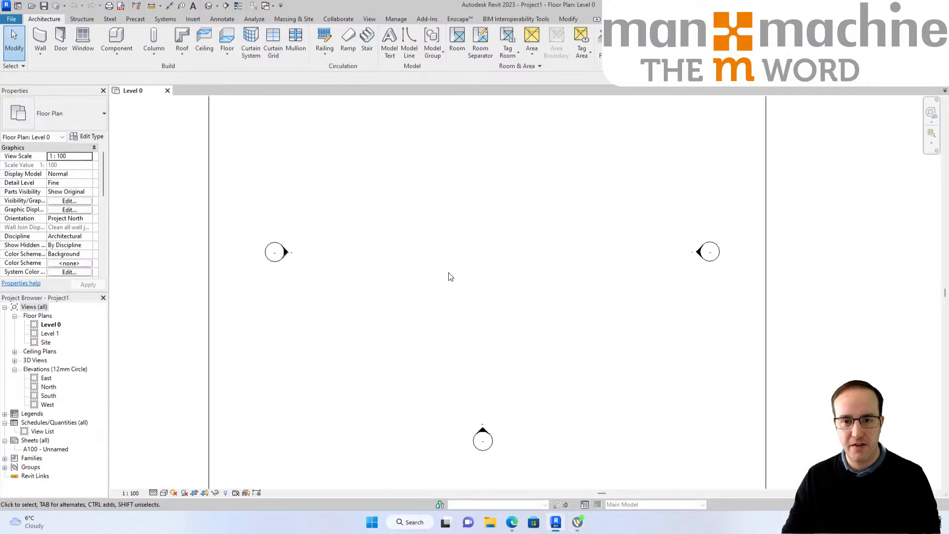
{"action": "scroll", "coordinate": [452, 275], "scroll_direction": "up", "scroll_amount": 1}
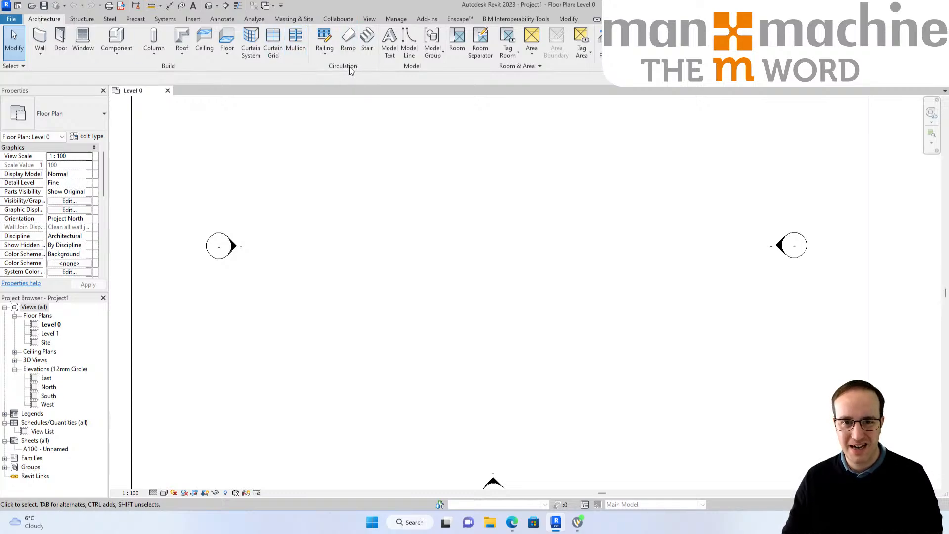
{"action": "left_click", "coordinate": [369, 38]}
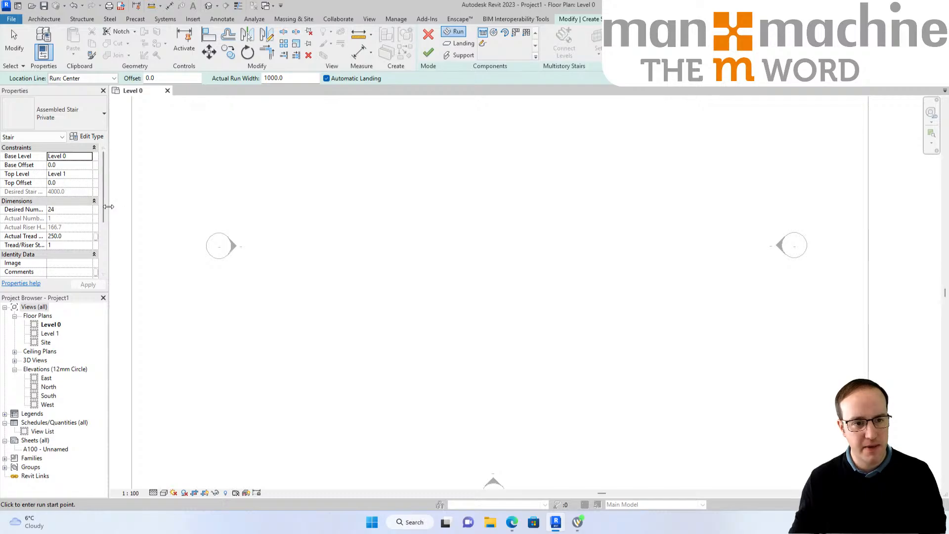
{"action": "left_click_drag", "start_coordinate": [109, 206], "coordinate": [167, 206]}
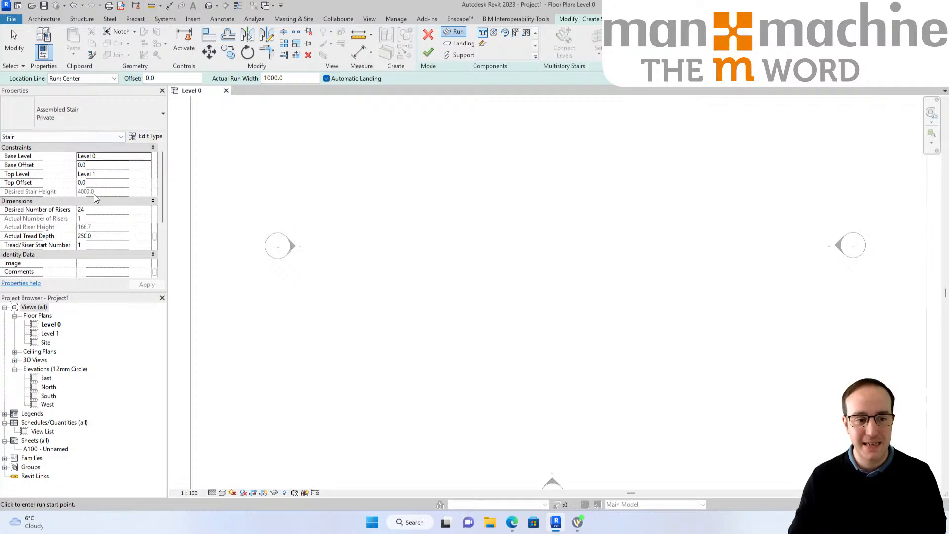
Try to set the stair's desired number of risers to 15, and cancel the change.
{"action": "left_click", "coordinate": [91, 209]}
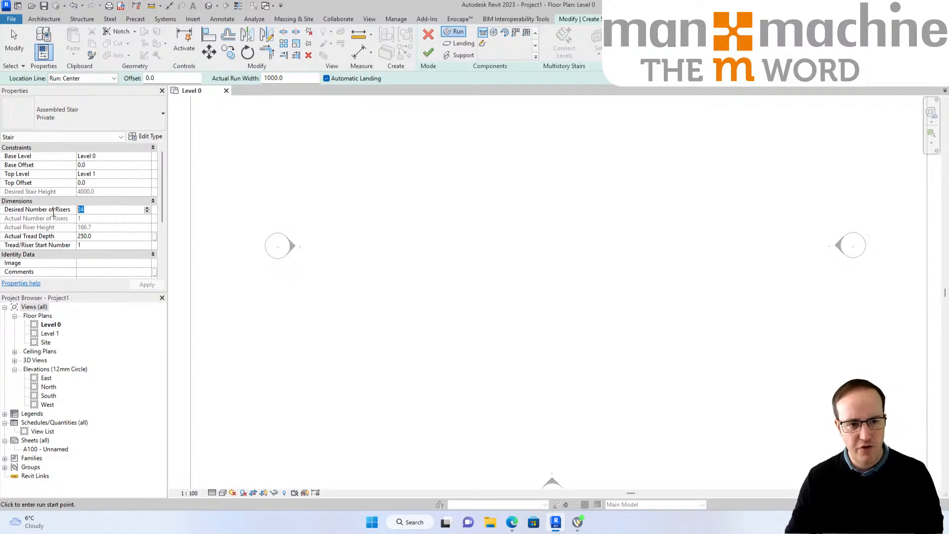
{"action": "type", "text": "15"}
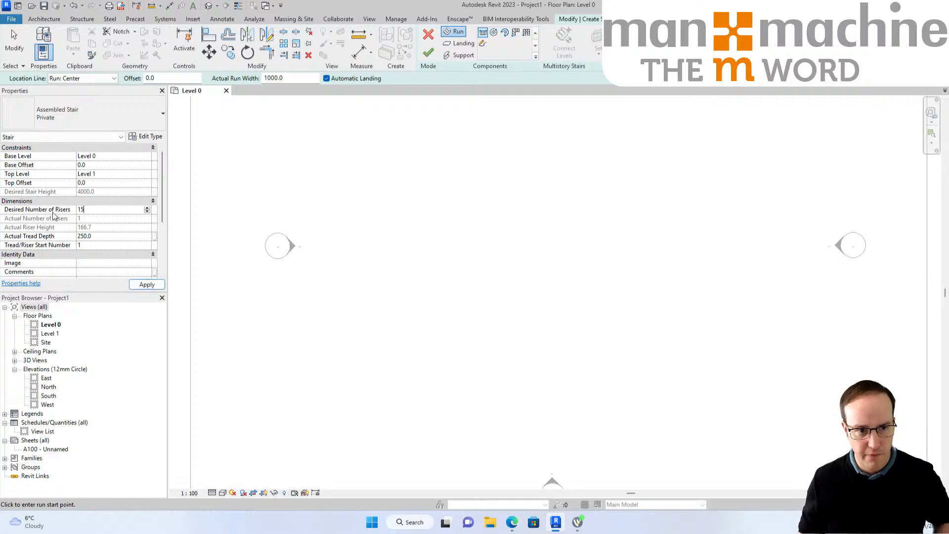
{"action": "key", "text": "Return"}
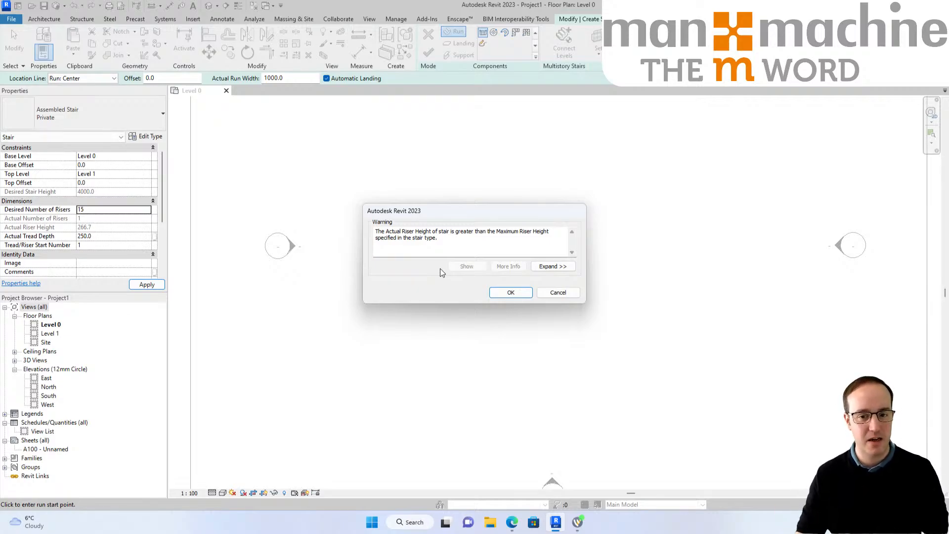
{"action": "left_click", "coordinate": [557, 292]}
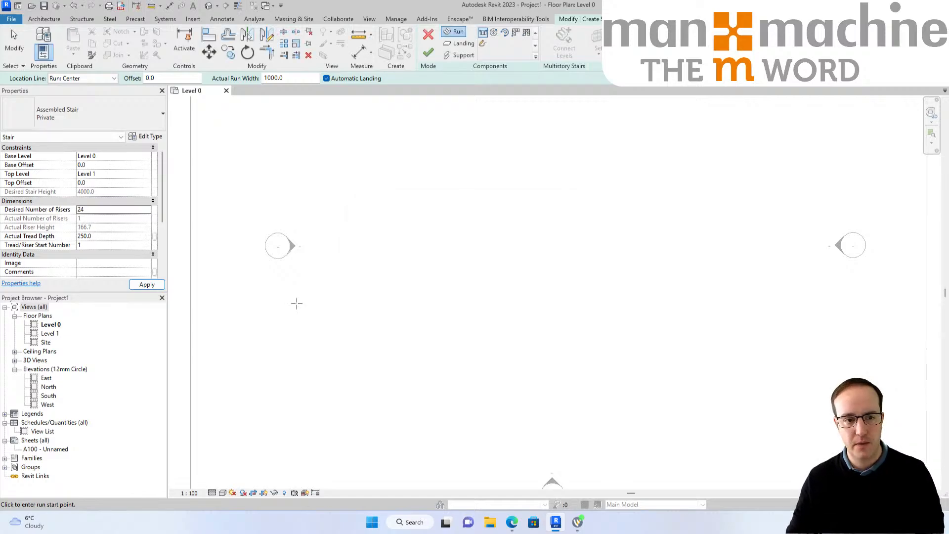
Open the Private stair's type properties and review the maximum riser height, minimum tread depth and minimum run width.
{"action": "left_click", "coordinate": [147, 139]}
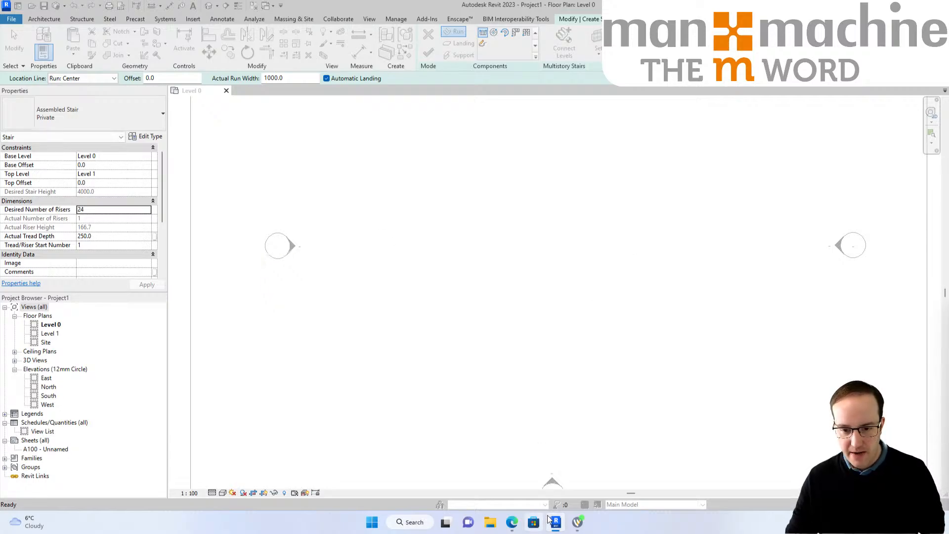
{"action": "mouse_move", "coordinate": [552, 522]}
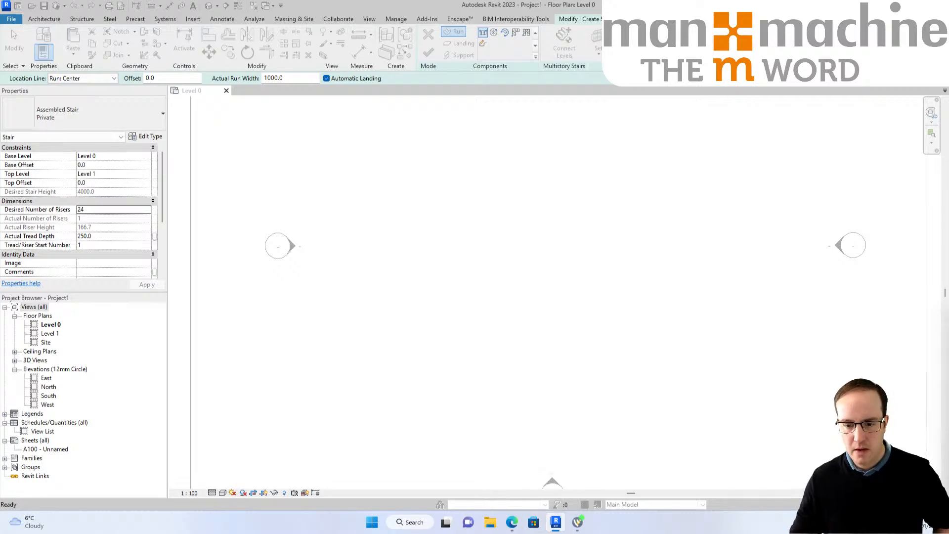
{"action": "left_click_drag", "start_coordinate": [948, 411], "coordinate": [438, 112]}
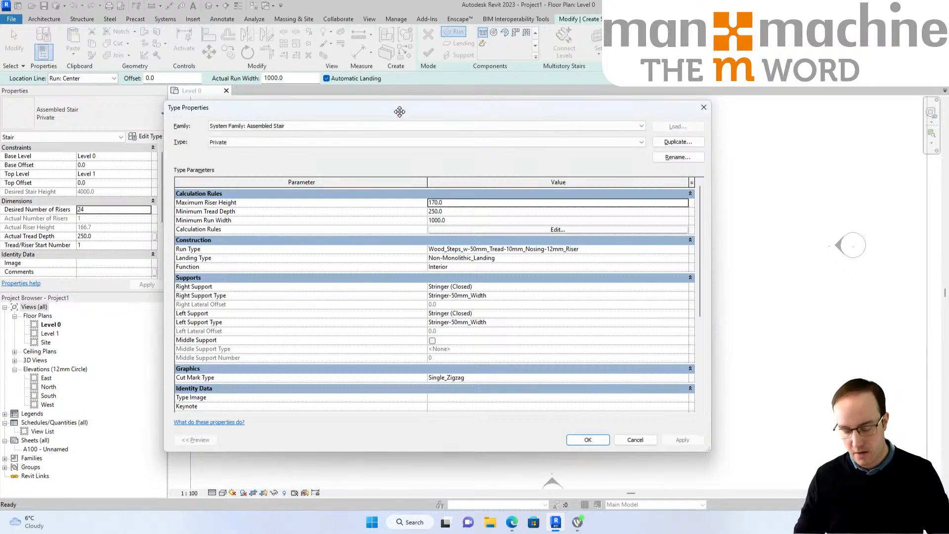
{"action": "left_click_drag", "start_coordinate": [438, 106], "coordinate": [407, 116]}
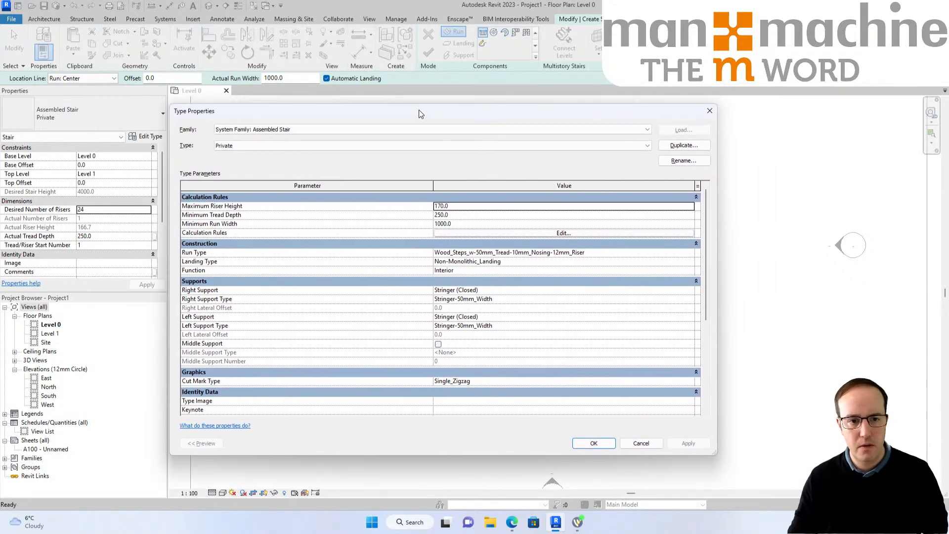
{"action": "left_click", "coordinate": [449, 205]}
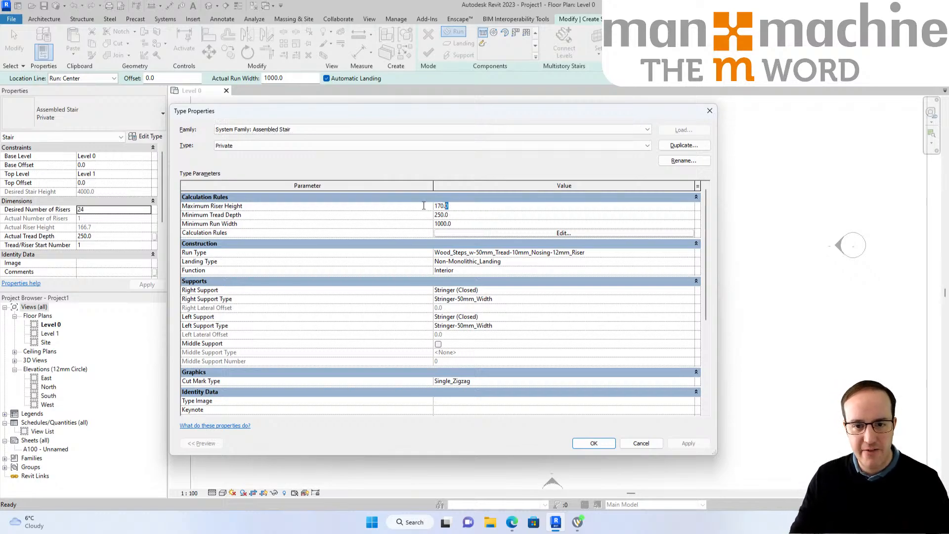
{"action": "left_click", "coordinate": [453, 216]}
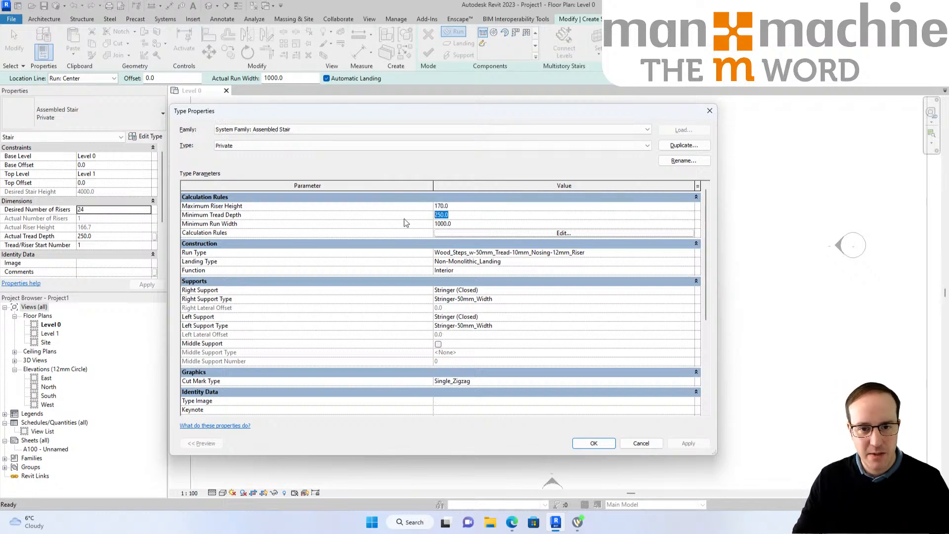
{"action": "left_click", "coordinate": [460, 224]}
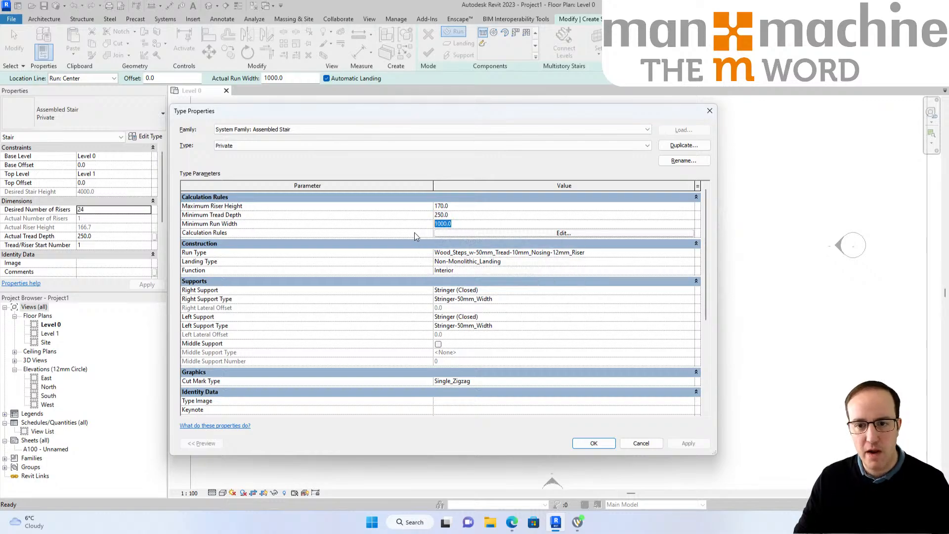
Examine the stair calculator's calculation rules and leave them without making changes.
{"action": "left_click", "coordinate": [468, 233]}
{"action": "left_click_drag", "start_coordinate": [383, 116], "coordinate": [472, 102]}
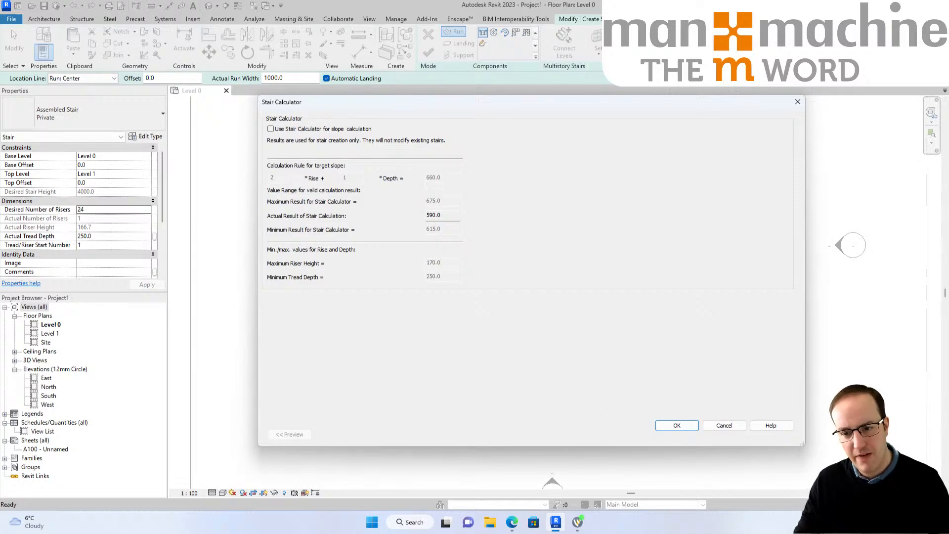
{"action": "left_click", "coordinate": [718, 425]}
Set the Private stair type's maximum riser height to 190 and apply the type change.
{"action": "left_click", "coordinate": [544, 199]}
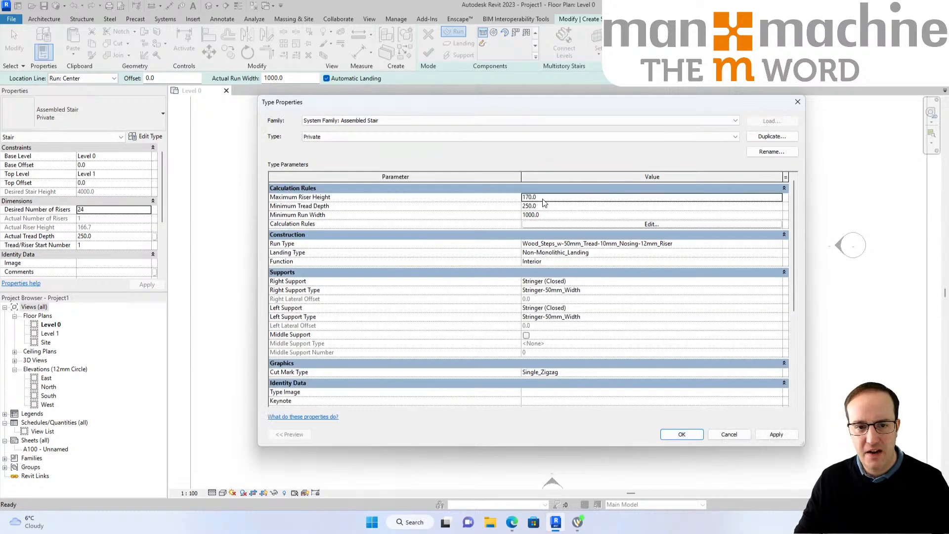
{"action": "left_click_drag", "start_coordinate": [544, 199], "coordinate": [497, 198]}
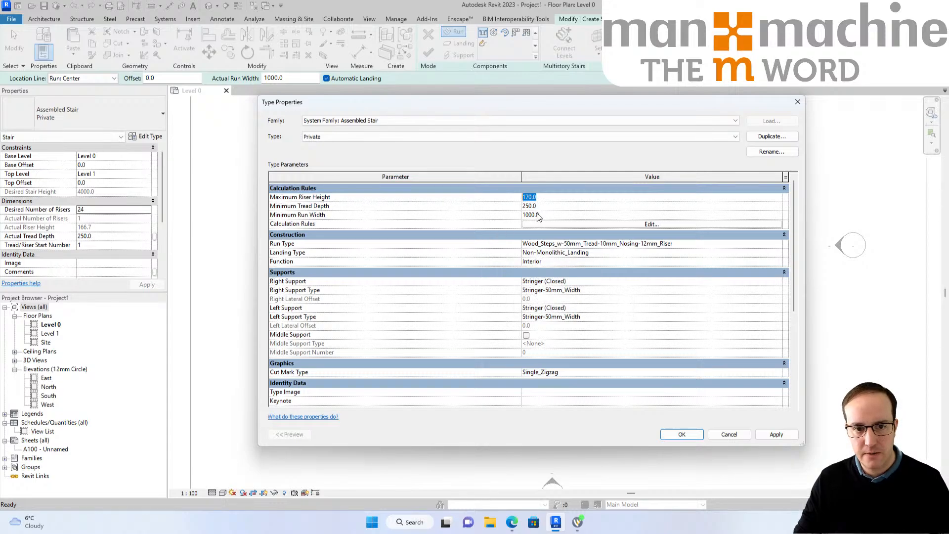
{"action": "key", "text": "Tab"}
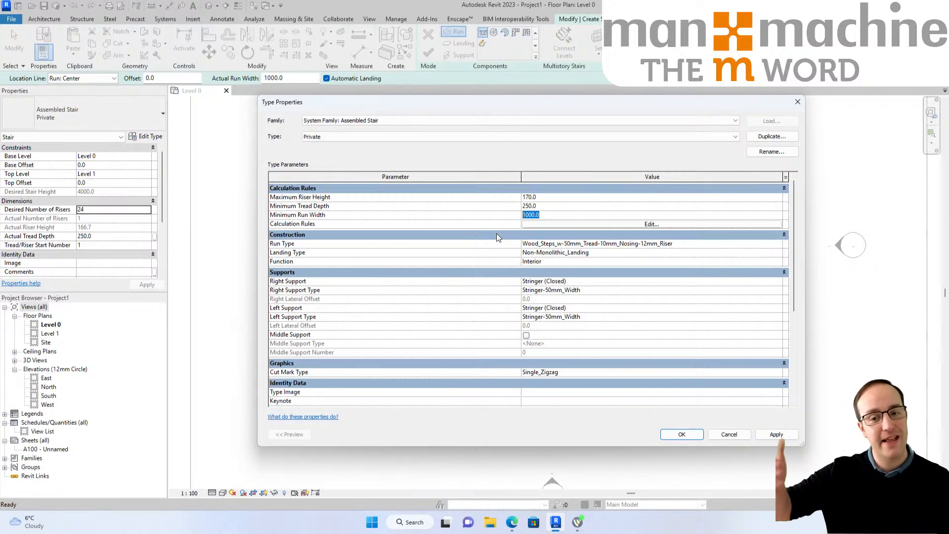
{"action": "left_click", "coordinate": [548, 197]}
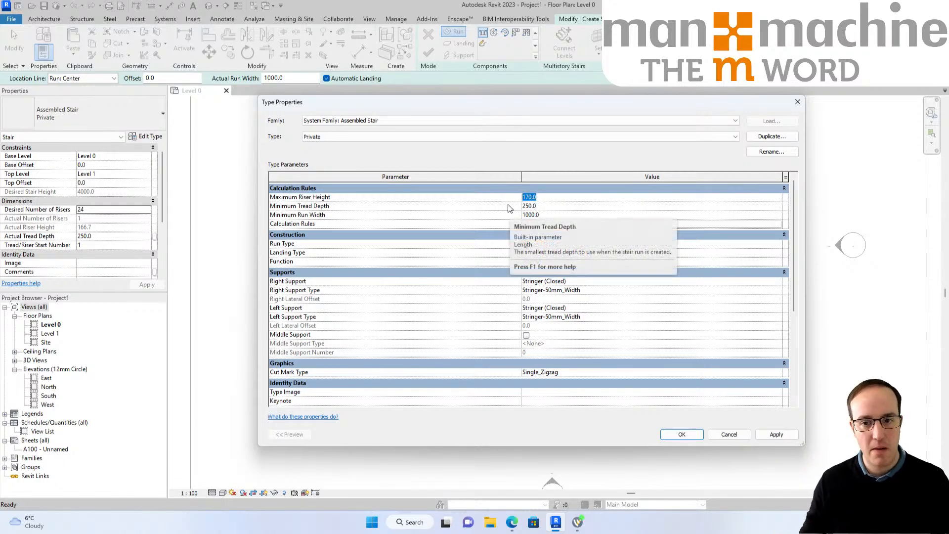
{"action": "type", "text": "190.0"}
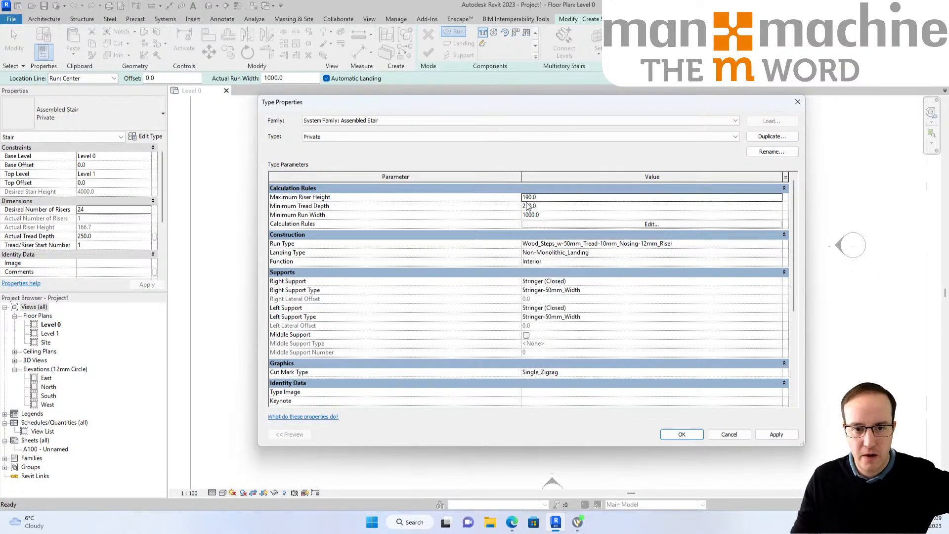
{"action": "left_click", "coordinate": [770, 435]}
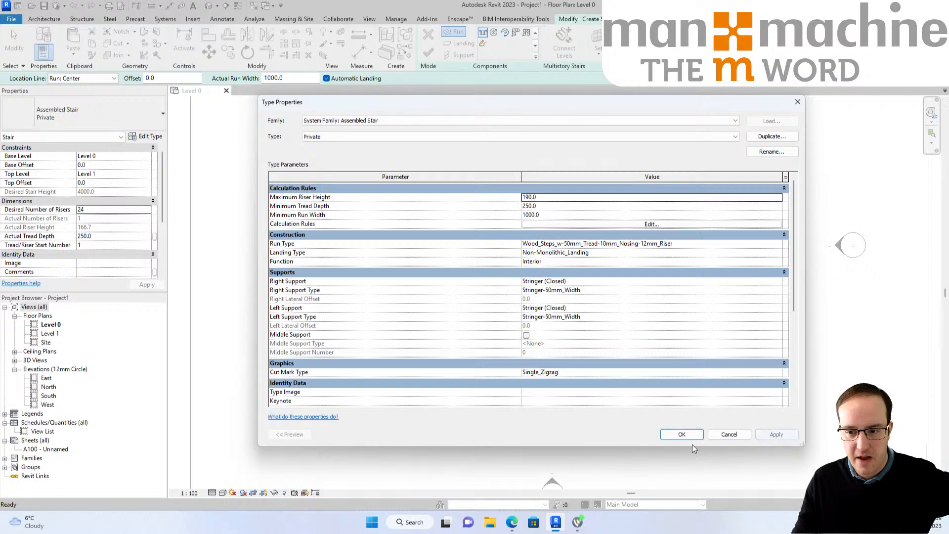
{"action": "left_click", "coordinate": [683, 435]}
Try to set the stair's desired number of risers to 20, and cancel the change.
{"action": "left_click", "coordinate": [99, 209]}
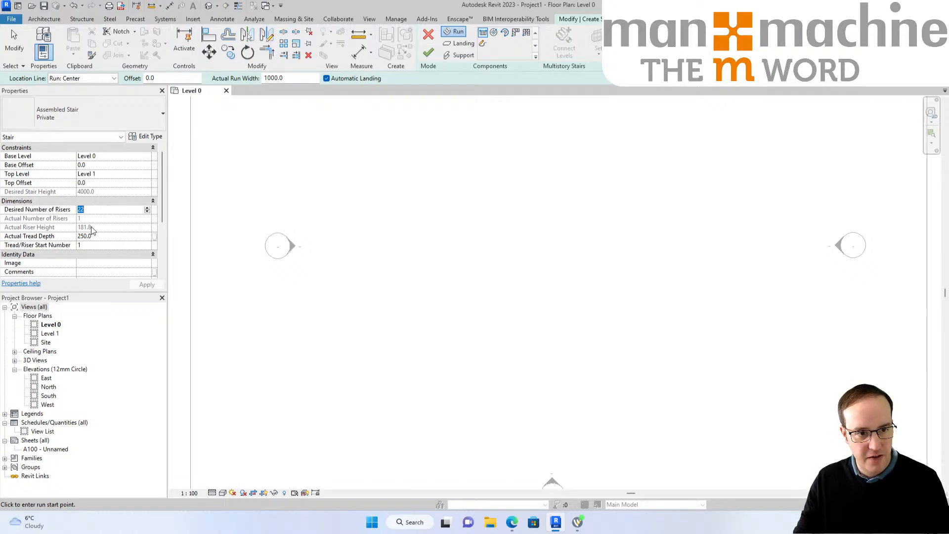
{"action": "type", "text": "20"}
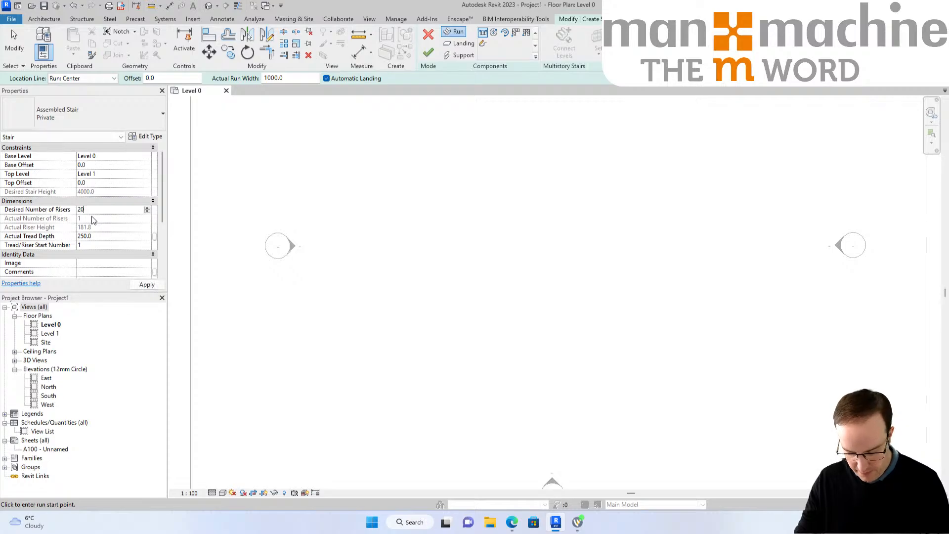
{"action": "key", "text": "Return"}
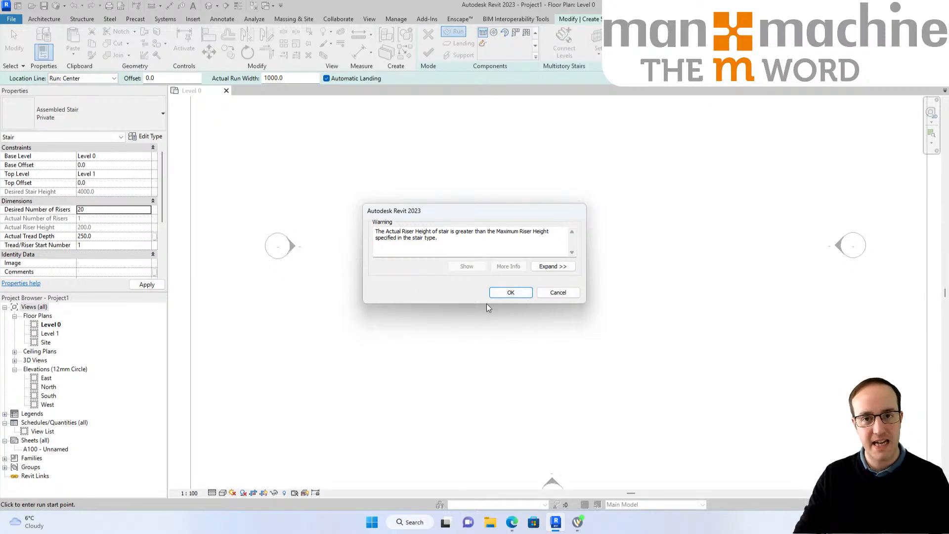
{"action": "left_click", "coordinate": [558, 292]}
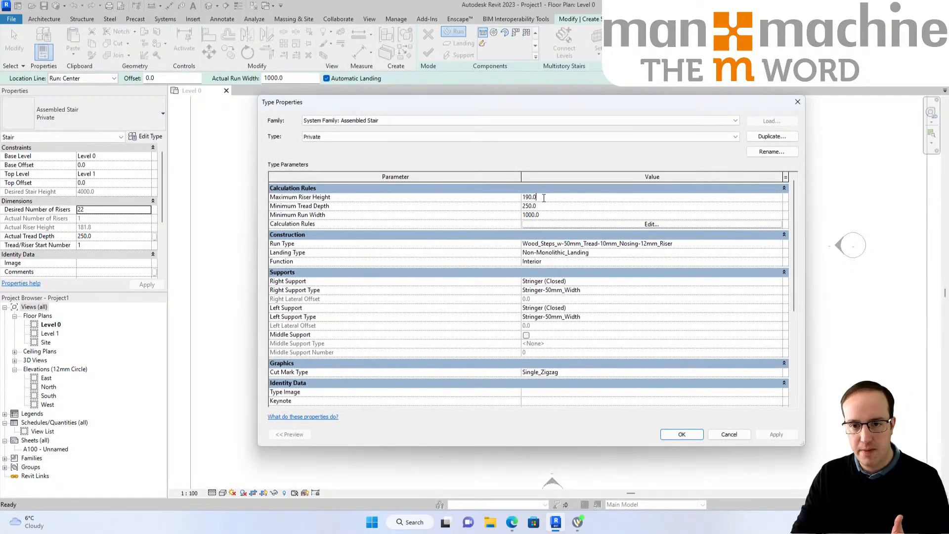
Set the Private stair type's maximum riser height to 250 and the stair's desired number of risers to 18.
{"action": "left_click", "coordinate": [503, 197]}
{"action": "type", "text": "250.0"}
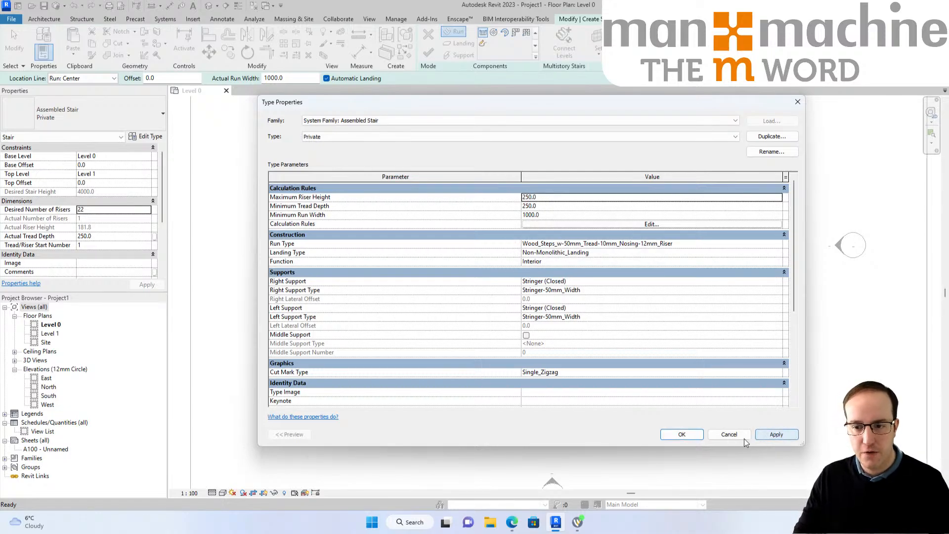
{"action": "left_click", "coordinate": [682, 435]}
{"action": "left_click", "coordinate": [97, 210]}
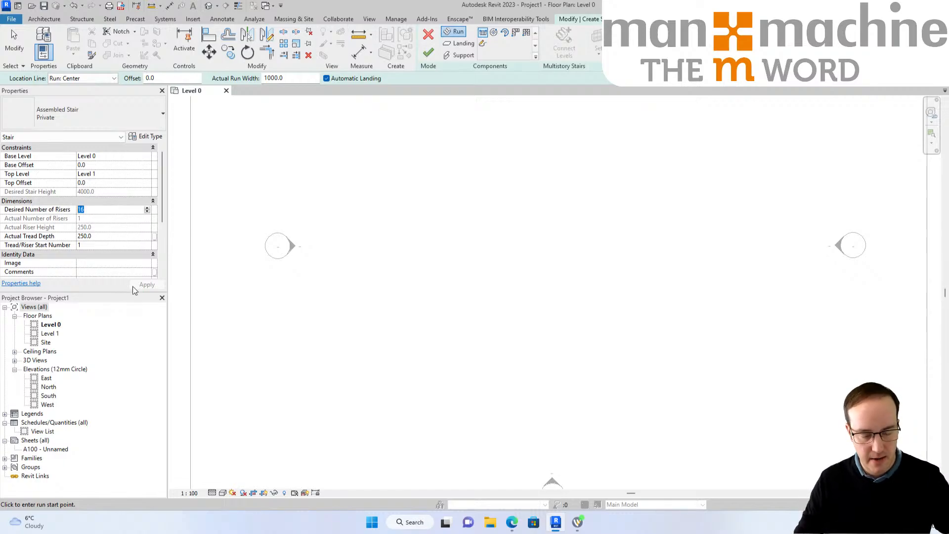
{"action": "type", "text": "18"}
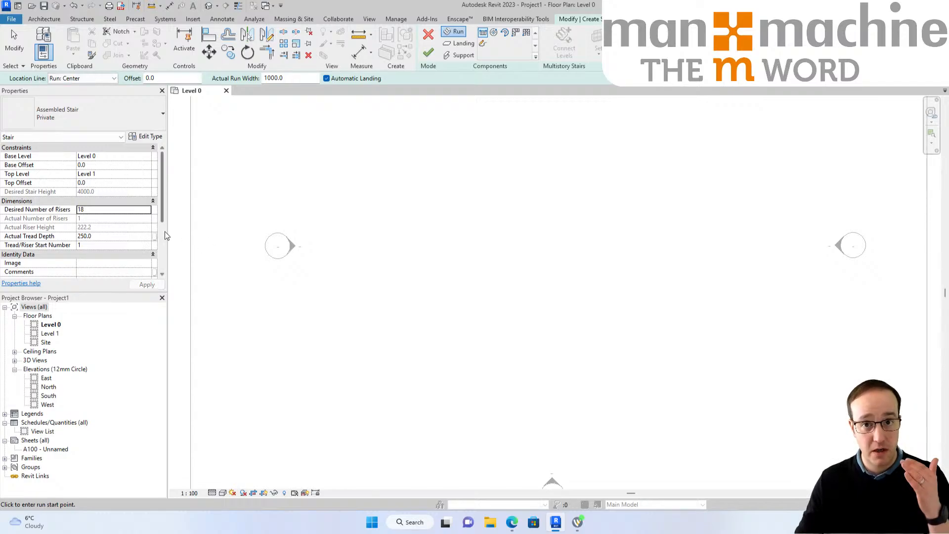
Try to set the stair's desired number of risers to 12, and cancel the change.
{"action": "left_click", "coordinate": [113, 210]}
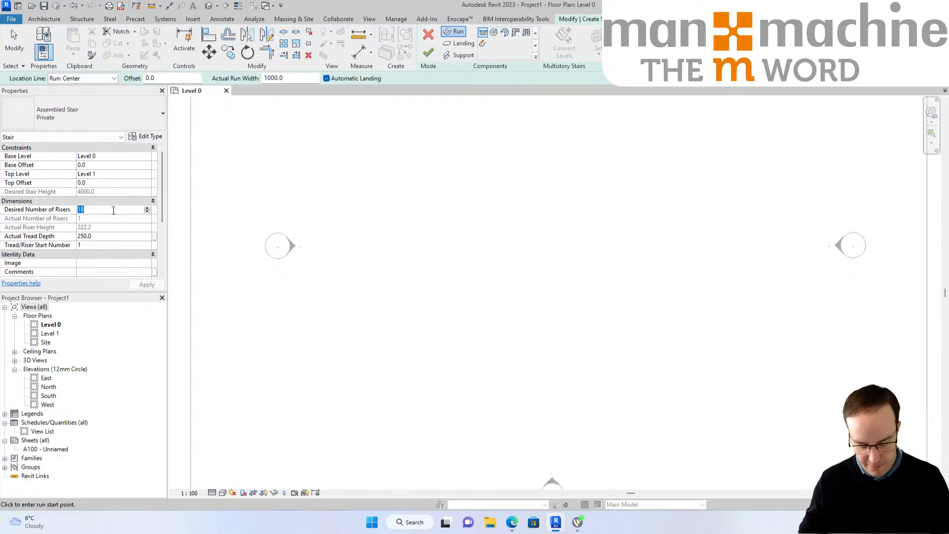
{"action": "type", "text": "12"}
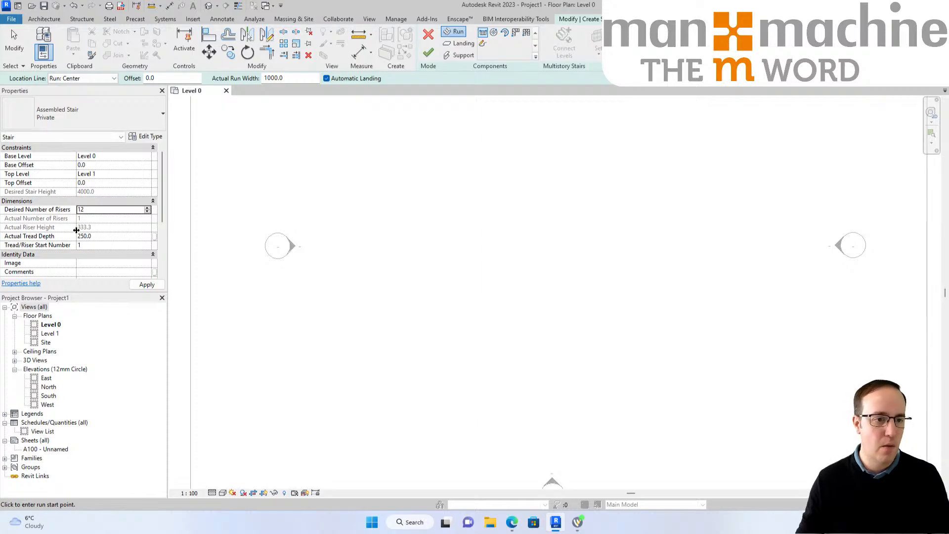
{"action": "mouse_move", "coordinate": [255, 221]}
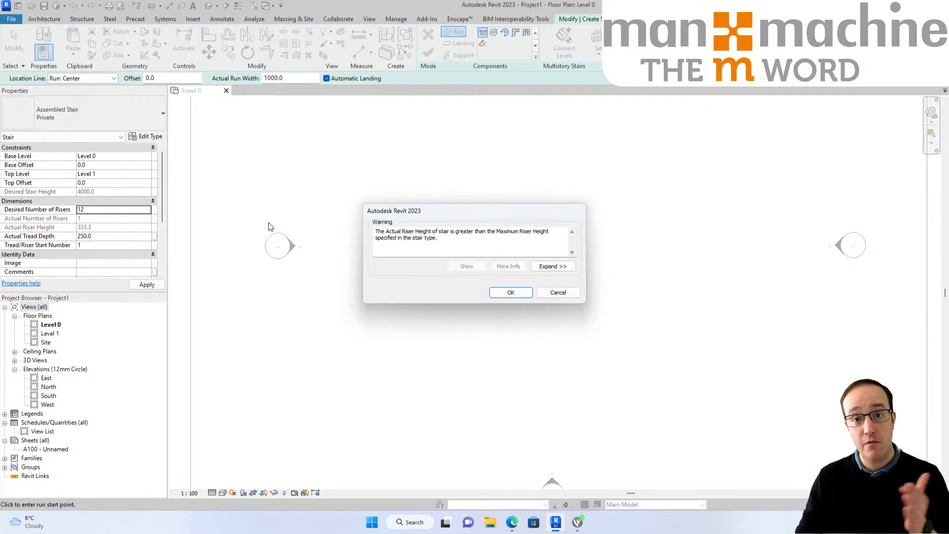
{"action": "left_click", "coordinate": [558, 292]}
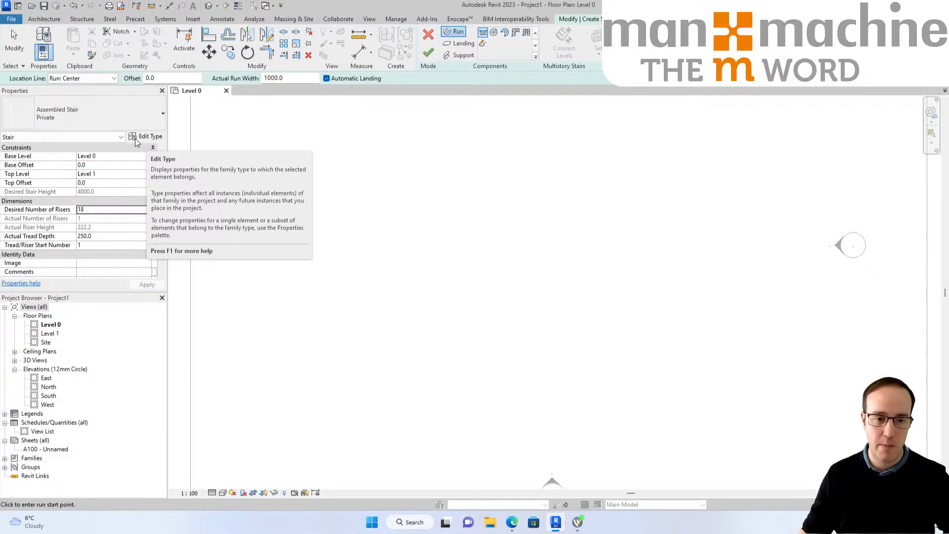
Set the stair's desired number of risers to 16.
{"action": "left_click", "coordinate": [117, 209]}
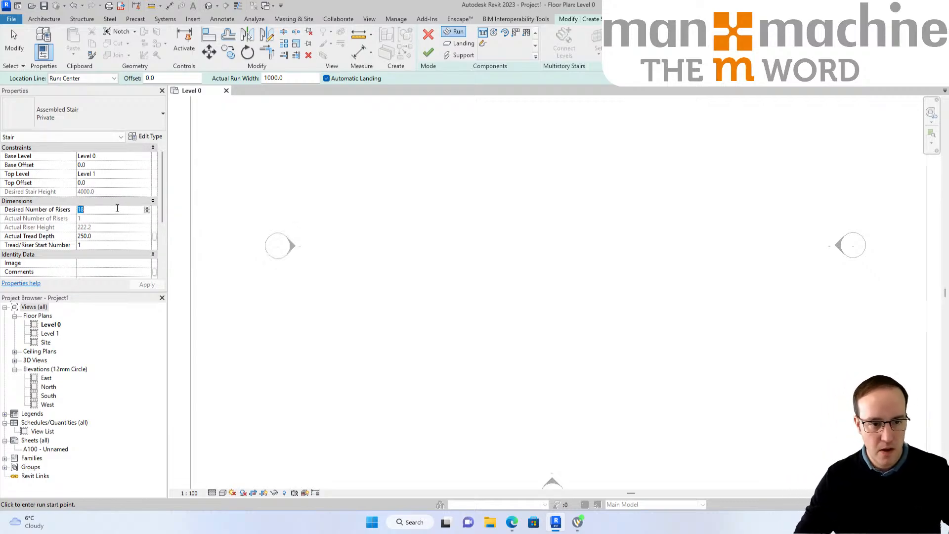
{"action": "type", "text": "156"}
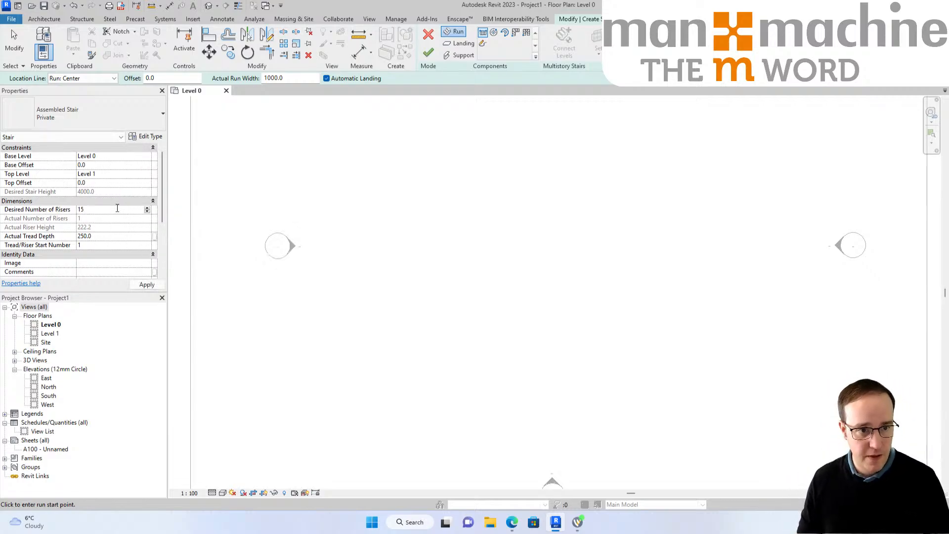
{"action": "key", "text": "BackSpace"}
{"action": "type", "text": "6"}
{"action": "key", "text": "Return"}
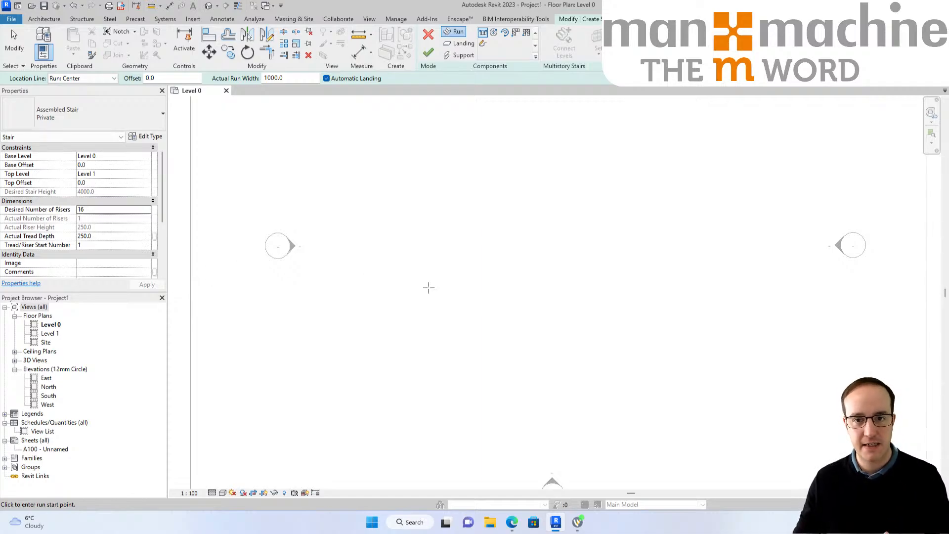
Sketch a vertical straight stair run about 1000 mm long upward on the Level 0 plan, located by its run centre.
{"action": "middle_click_drag", "start_coordinate": [464, 281], "coordinate": [416, 278]}
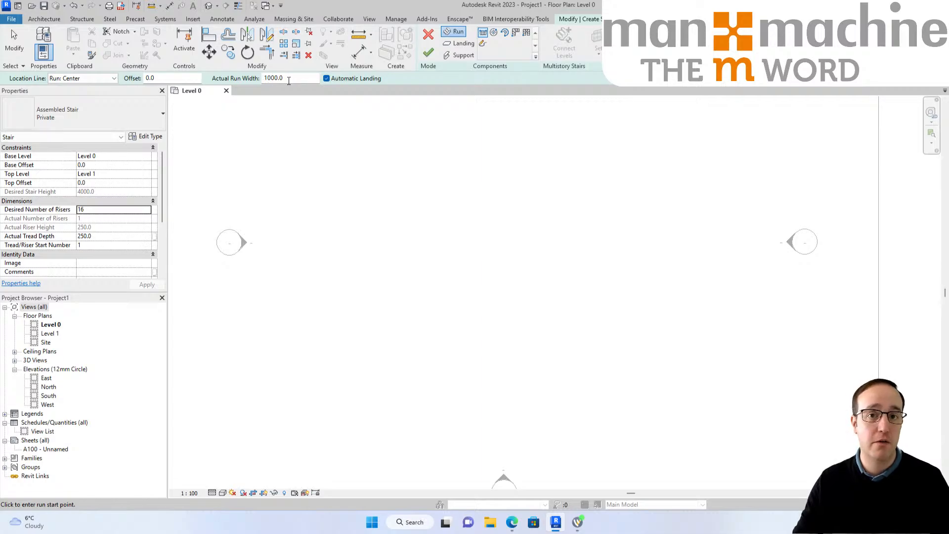
{"action": "left_click", "coordinate": [402, 305]}
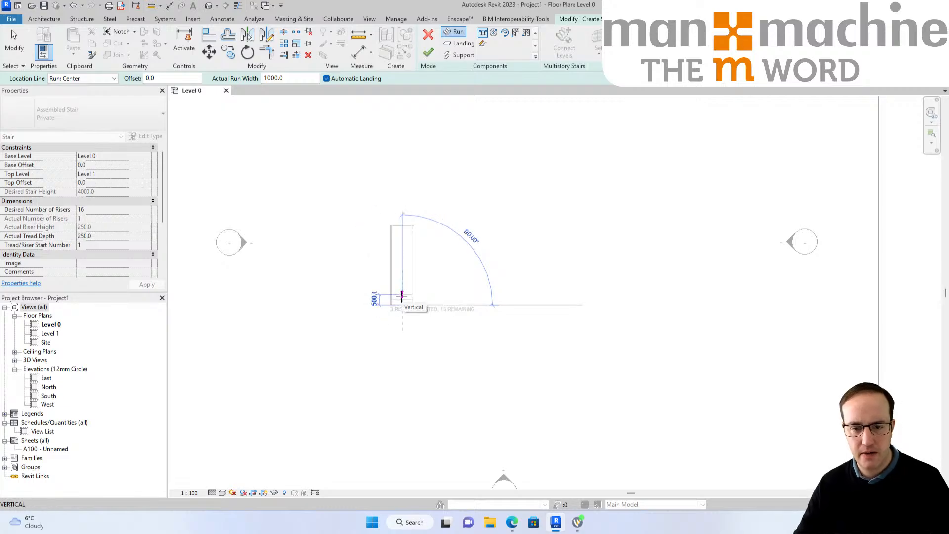
{"action": "scroll", "coordinate": [402, 296], "scroll_direction": "up", "scroll_amount": 5}
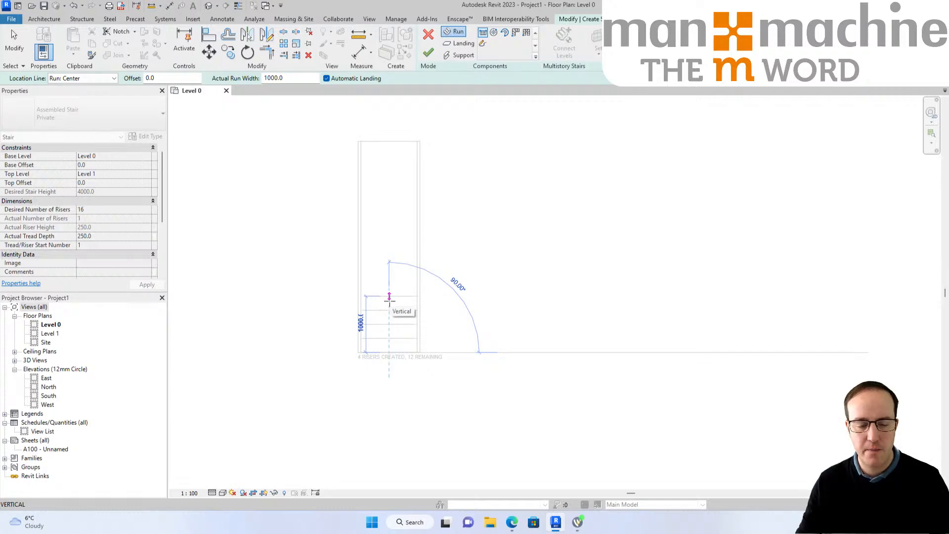
{"action": "left_click", "coordinate": [389, 298]}
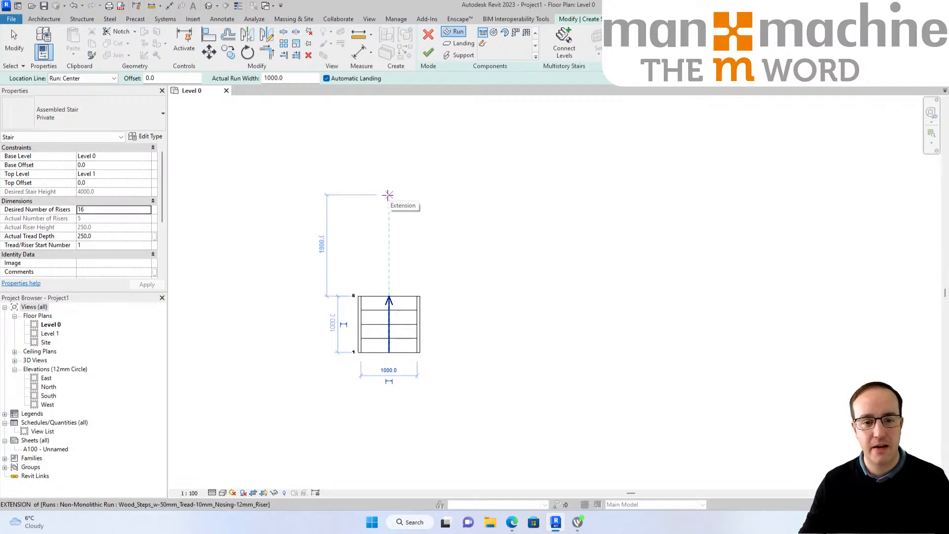
Sketch a second run in line, starting about 1800 mm beyond the first and using all remaining risers, and finish the stair.
{"action": "left_click", "coordinate": [388, 194]}
{"action": "scroll", "coordinate": [391, 155], "scroll_direction": "down", "scroll_amount": 1}
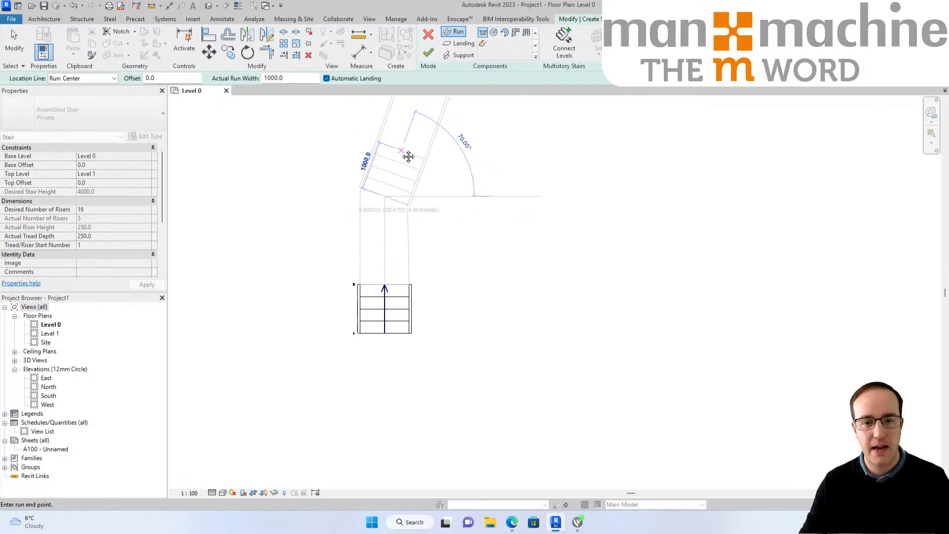
{"action": "middle_click_drag", "start_coordinate": [409, 157], "coordinate": [378, 236]}
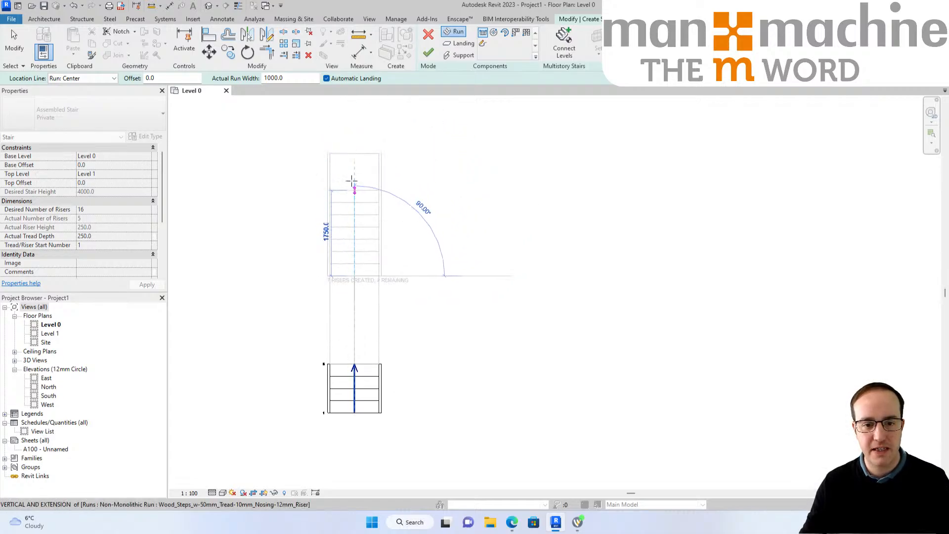
{"action": "middle_click_drag", "start_coordinate": [367, 147], "coordinate": [365, 210]}
{"action": "scroll", "coordinate": [365, 208], "scroll_direction": "down", "scroll_amount": 1}
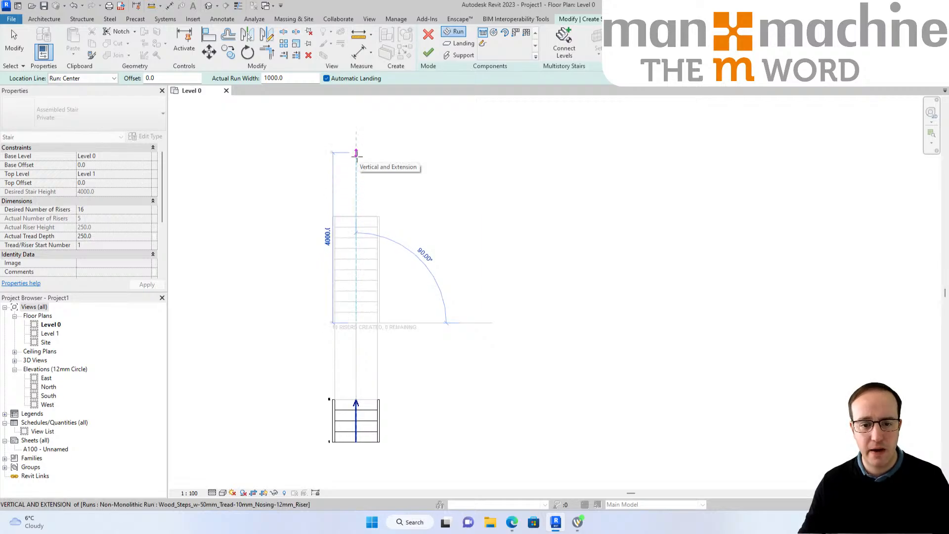
{"action": "left_click", "coordinate": [356, 153]}
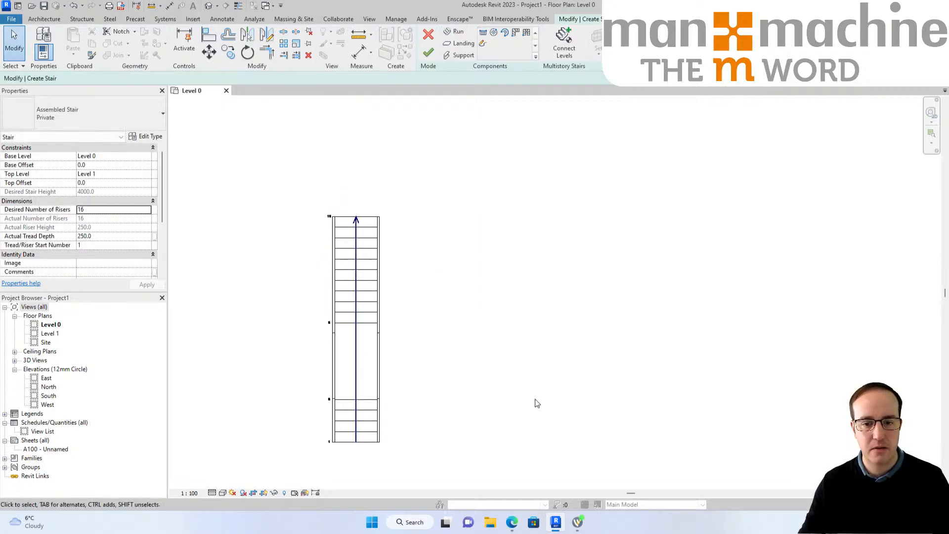
{"action": "middle_click_drag", "start_coordinate": [508, 335], "coordinate": [516, 294]}
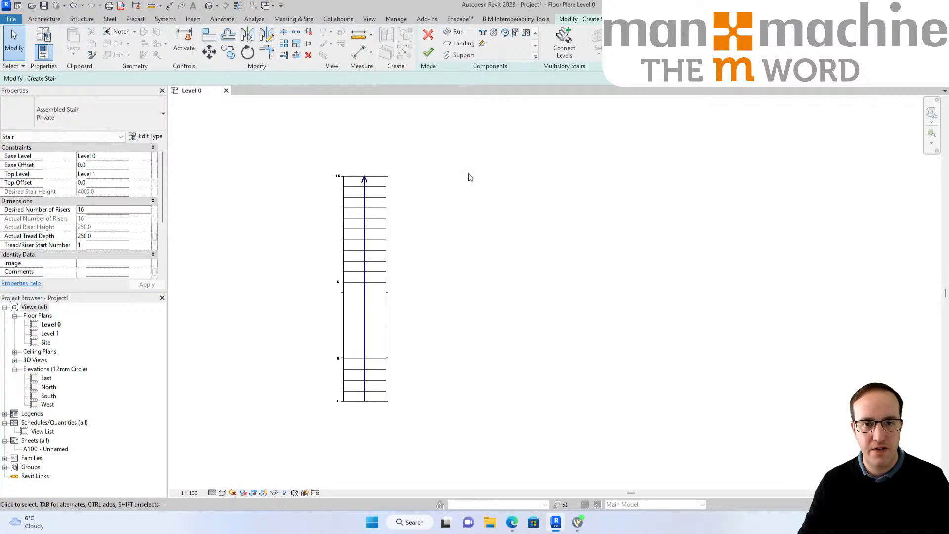
{"action": "left_click", "coordinate": [429, 53]}
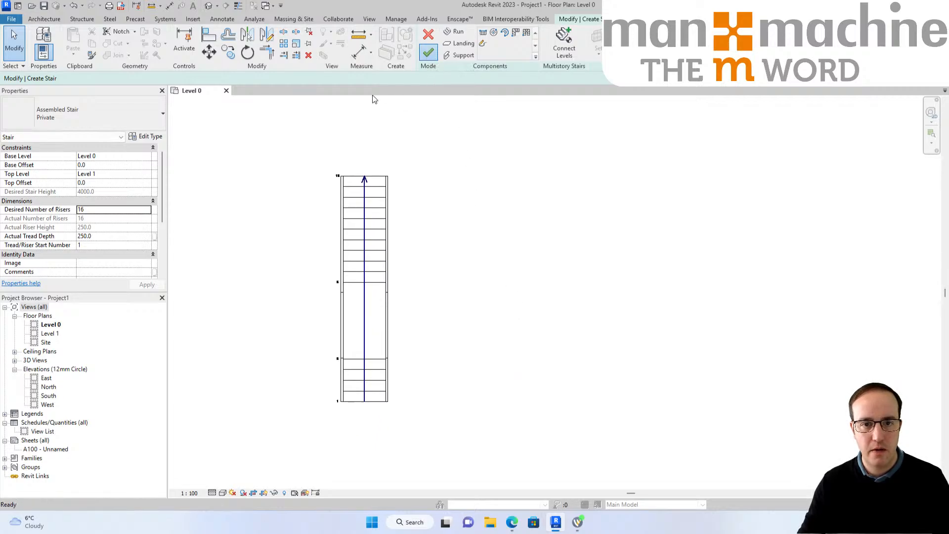
Open the default 3D view, tile it beside the Level 0 plan, and examine the stair and its landing.
{"action": "left_click", "coordinate": [211, 6]}
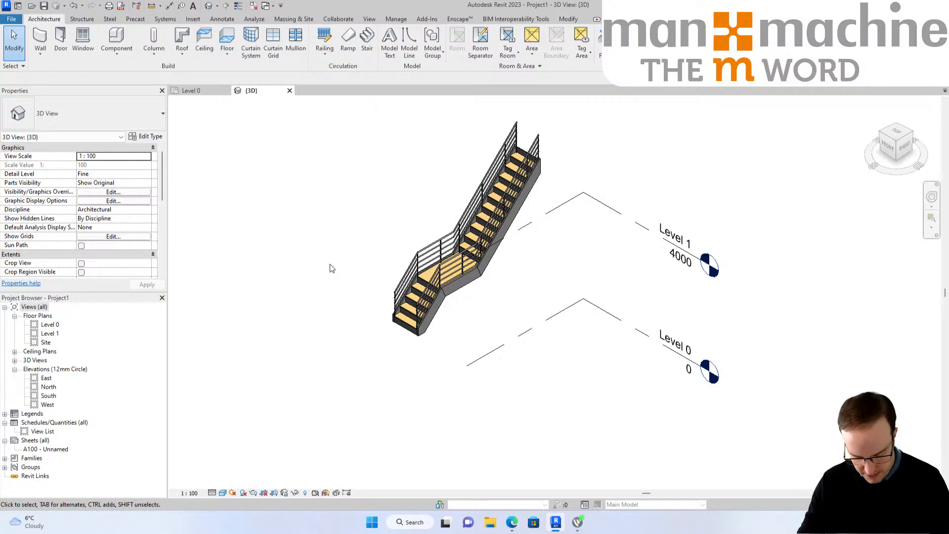
{"action": "key", "text": "w"}
{"action": "key", "text": "t"}
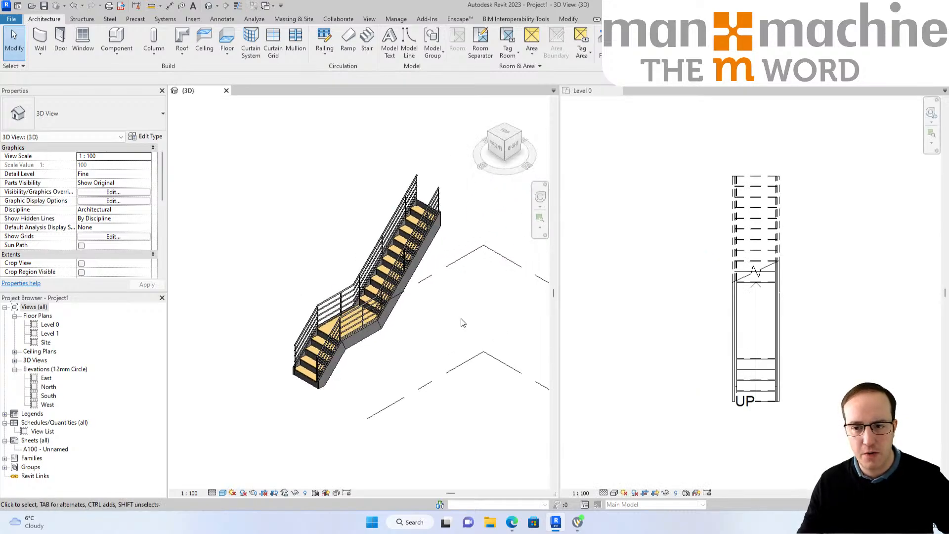
{"action": "left_click", "coordinate": [793, 297]}
{"action": "middle_click_drag", "start_coordinate": [766, 300], "coordinate": [730, 302]}
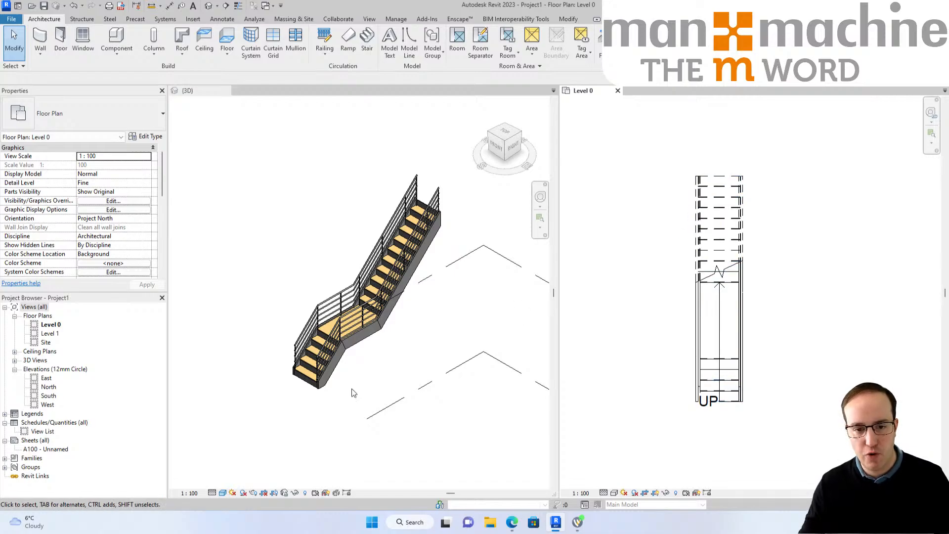
{"action": "middle_click_drag", "start_coordinate": [309, 372], "coordinate": [401, 340], "text": "shift"}
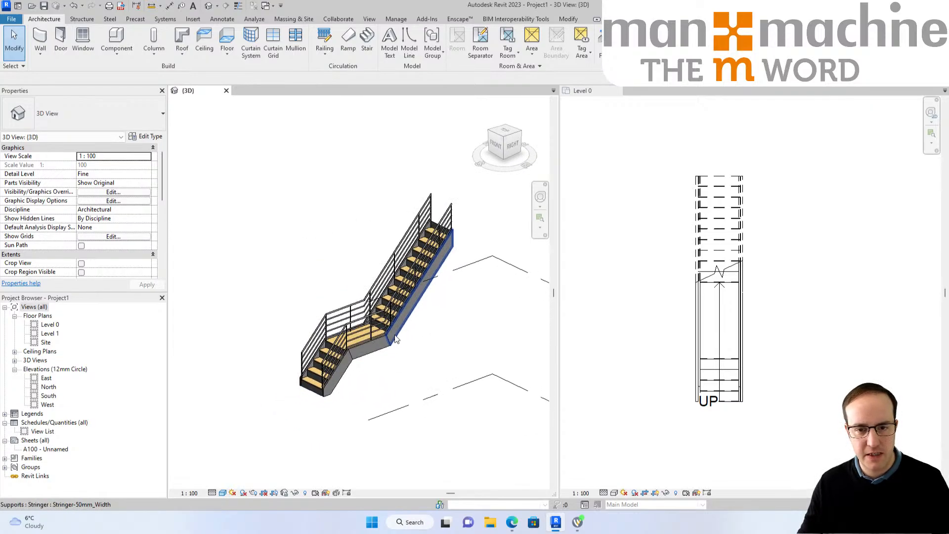
Examine the stair in the East elevation, and close the East and 3D views.
{"action": "double_click", "coordinate": [47, 378]}
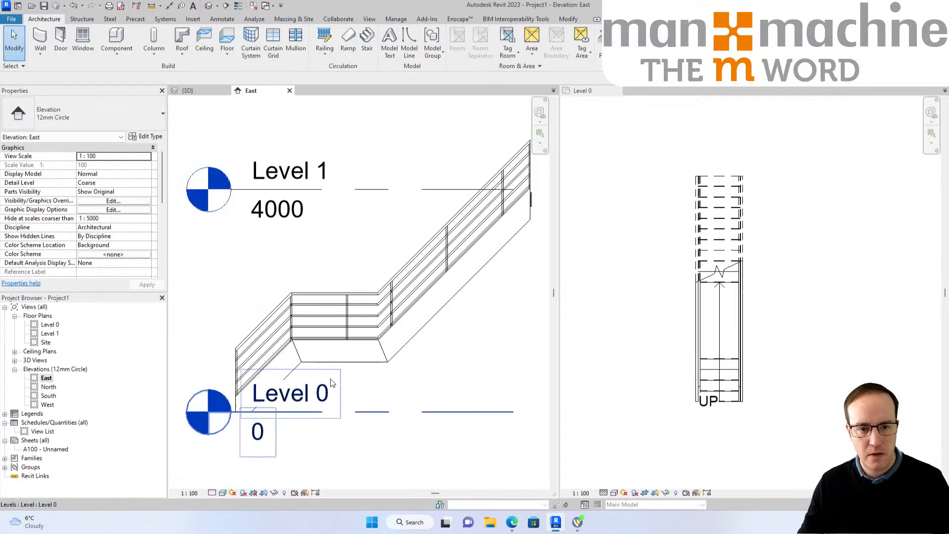
{"action": "scroll", "coordinate": [400, 358], "scroll_direction": "up", "scroll_amount": 2}
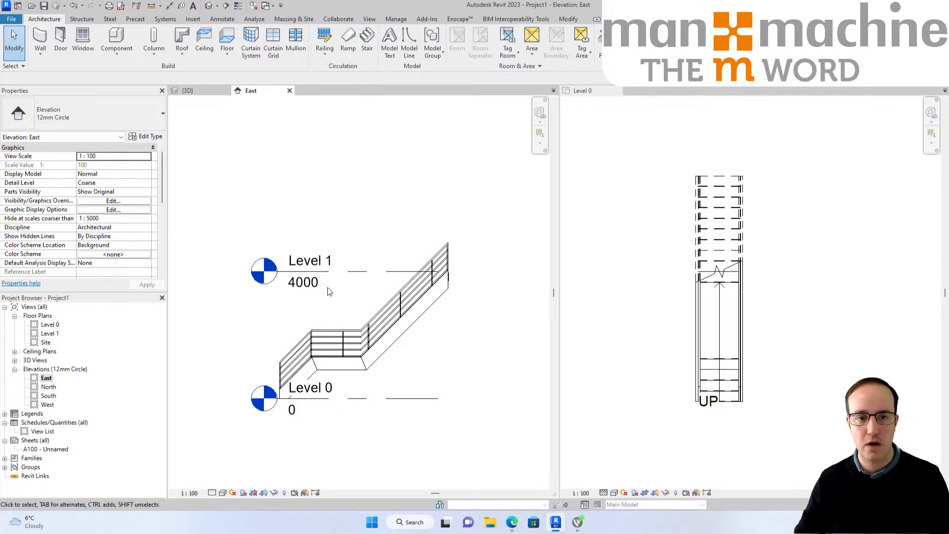
{"action": "left_click", "coordinate": [290, 91]}
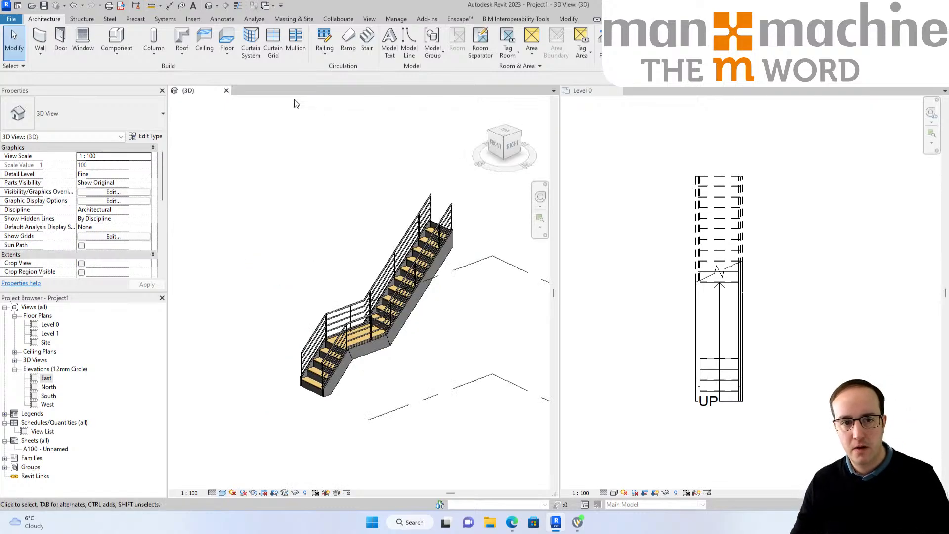
{"action": "left_click", "coordinate": [226, 91]}
Delete the whole stair with its railings from the Level 0 plan and dismiss the warning.
{"action": "scroll", "coordinate": [346, 324], "scroll_direction": "down", "scroll_amount": 2}
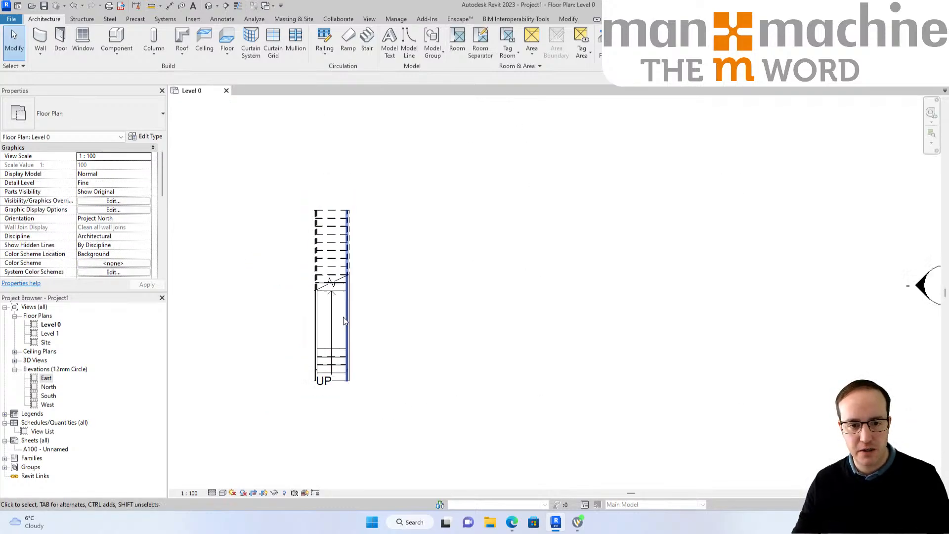
{"action": "scroll", "coordinate": [350, 329], "scroll_direction": "up", "scroll_amount": 2}
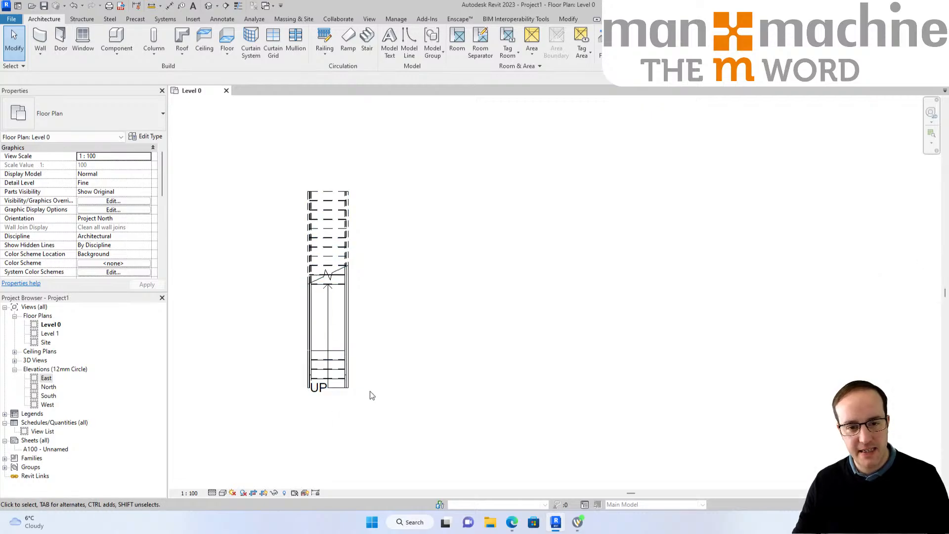
{"action": "left_click_drag", "start_coordinate": [305, 226], "coordinate": [272, 148]}
{"action": "key", "text": "Delete"}
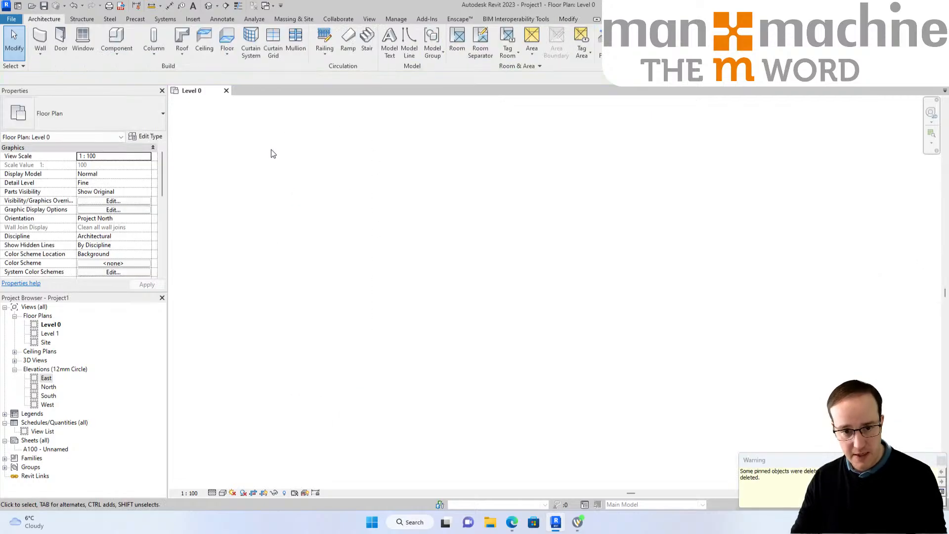
{"action": "left_click", "coordinate": [945, 462]}
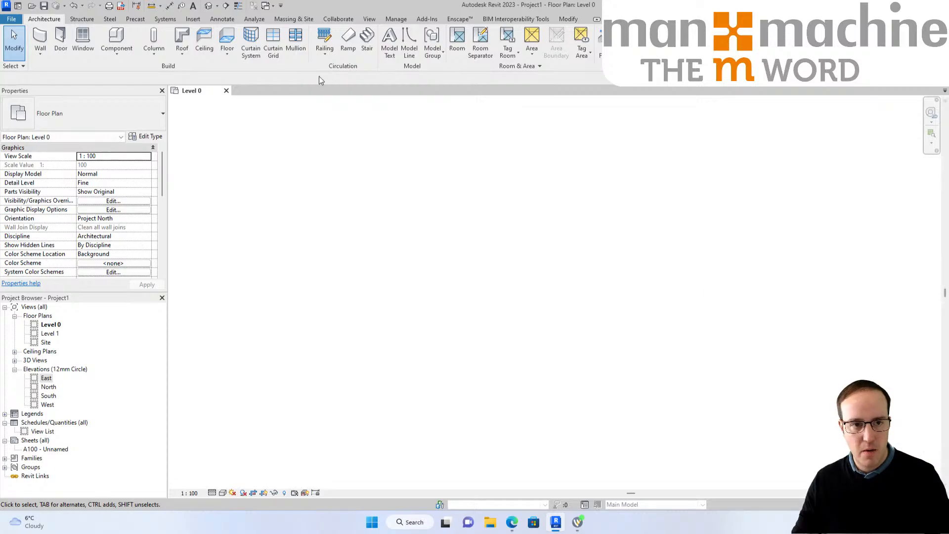
Draw an L of Wall-Ext_102Bwk-75Ins-100LBlk-12P walls: a vertical one about 3300 mm long and a horizontal one about 8650 mm long from its upper end.
{"action": "left_click", "coordinate": [43, 42]}
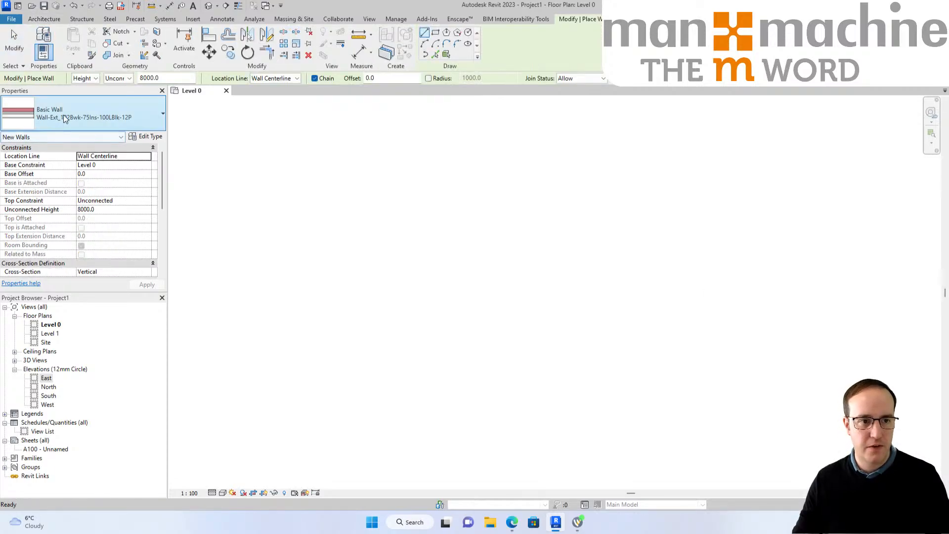
{"action": "left_click", "coordinate": [289, 354]}
{"action": "left_click", "coordinate": [290, 231]}
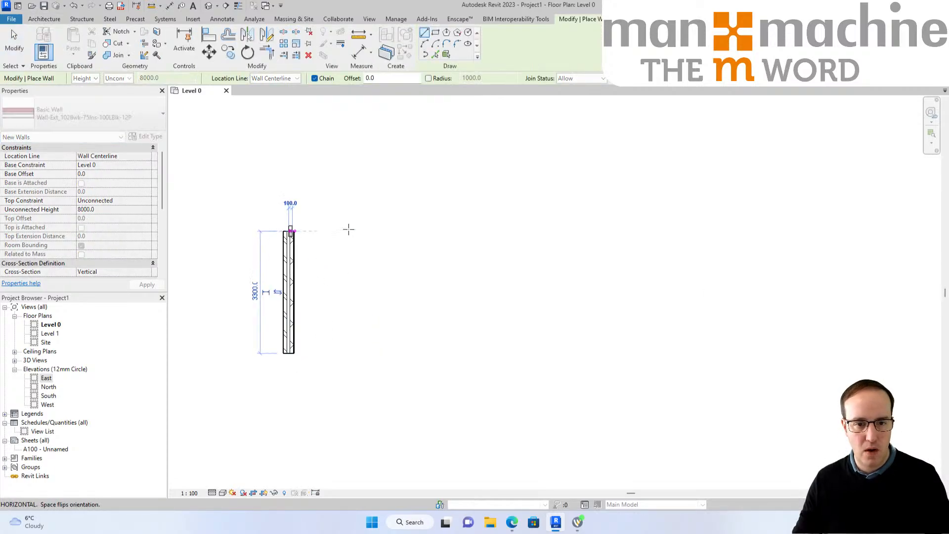
{"action": "left_click", "coordinate": [615, 231]}
{"action": "right_click", "coordinate": [315, 176]}
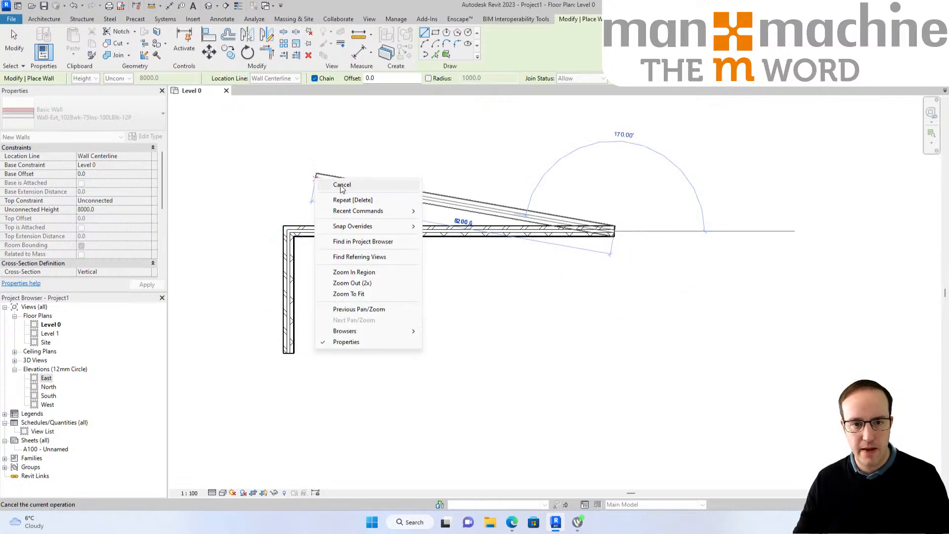
{"action": "left_click", "coordinate": [342, 185]}
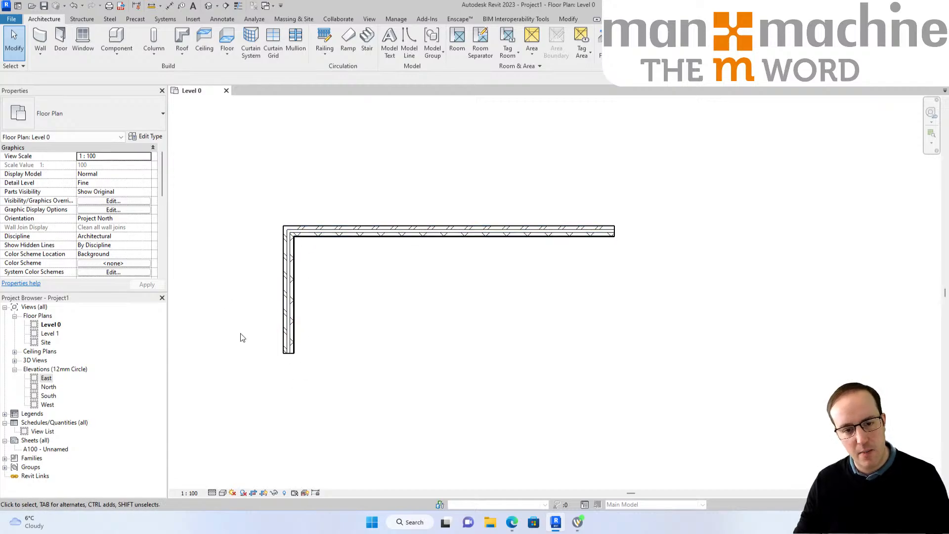
Shorten the vertical wall from its free lower end to about 2900 mm.
{"action": "left_click", "coordinate": [290, 341]}
{"action": "left_click_drag", "start_coordinate": [288, 353], "coordinate": [289, 339]}
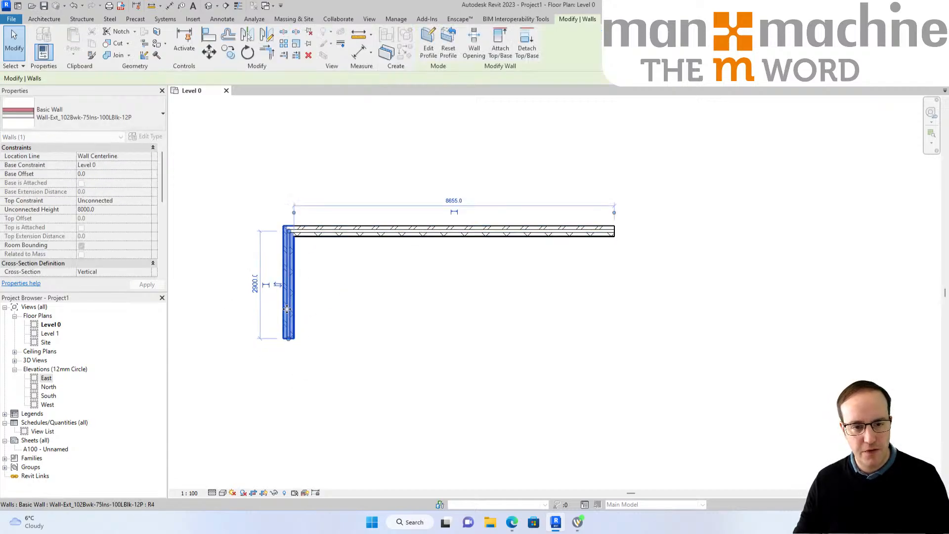
{"action": "left_click", "coordinate": [536, 302]}
Turn on Thin Lines display and frame the inside corner of the two walls in the plan.
{"action": "scroll", "coordinate": [332, 260], "scroll_direction": "up", "scroll_amount": 1}
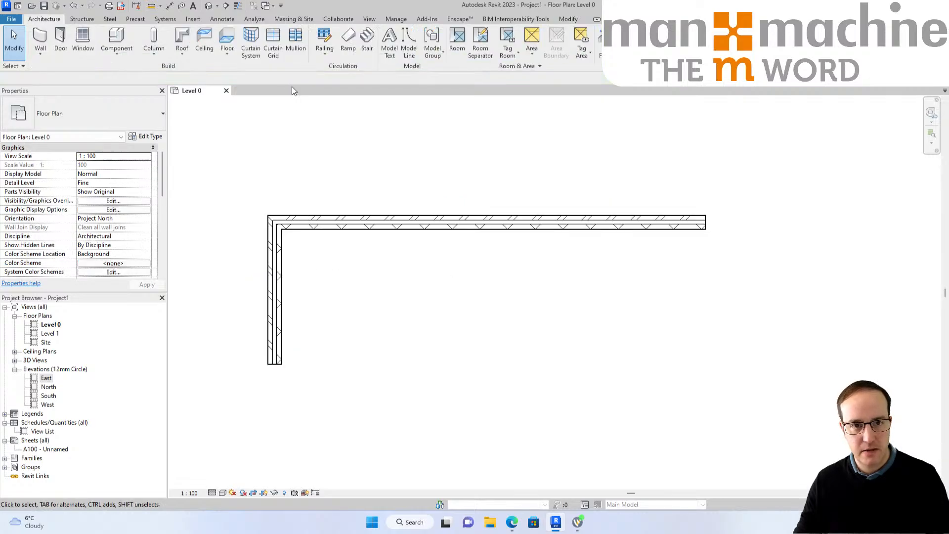
{"action": "left_click", "coordinate": [237, 6]}
{"action": "scroll", "coordinate": [272, 345], "scroll_direction": "up", "scroll_amount": 5}
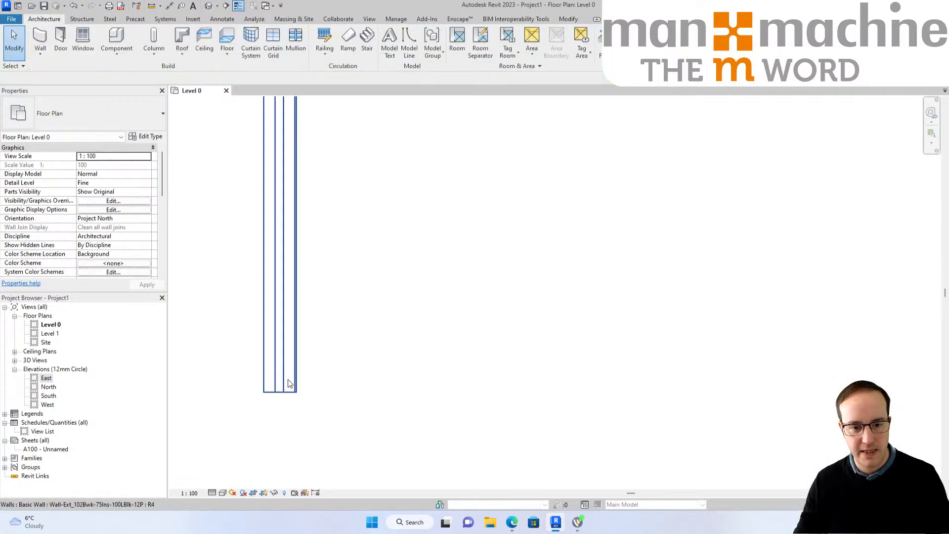
{"action": "scroll", "coordinate": [327, 335], "scroll_direction": "down", "scroll_amount": 3}
{"action": "mouse_move", "coordinate": [395, 209]}
{"action": "middle_mouse_down"}
{"action": "mouse_move", "coordinate": [298, 311]}
{"action": "mouse_move", "coordinate": [327, 288]}
{"action": "middle_mouse_up"}
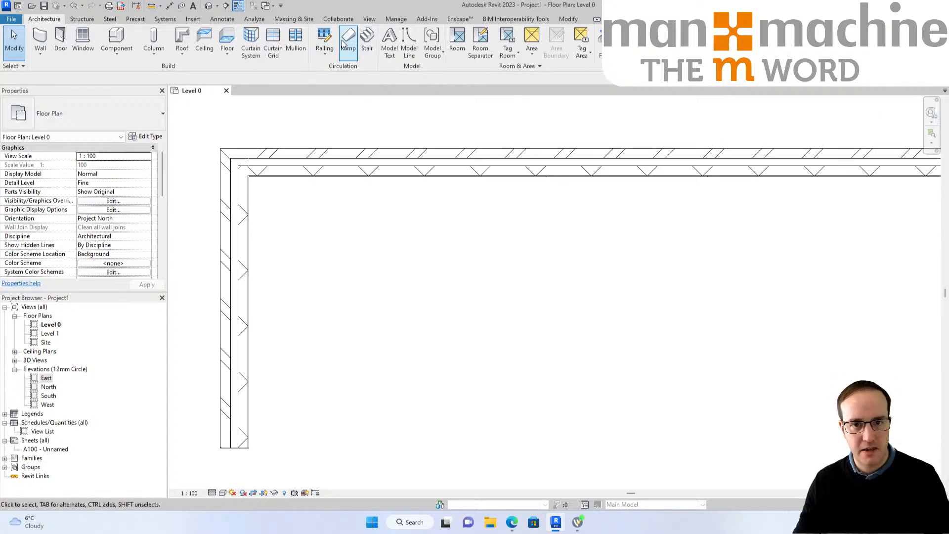
Start a new stair and set its run location line to Exterior Support: Left.
{"action": "left_click", "coordinate": [367, 40]}
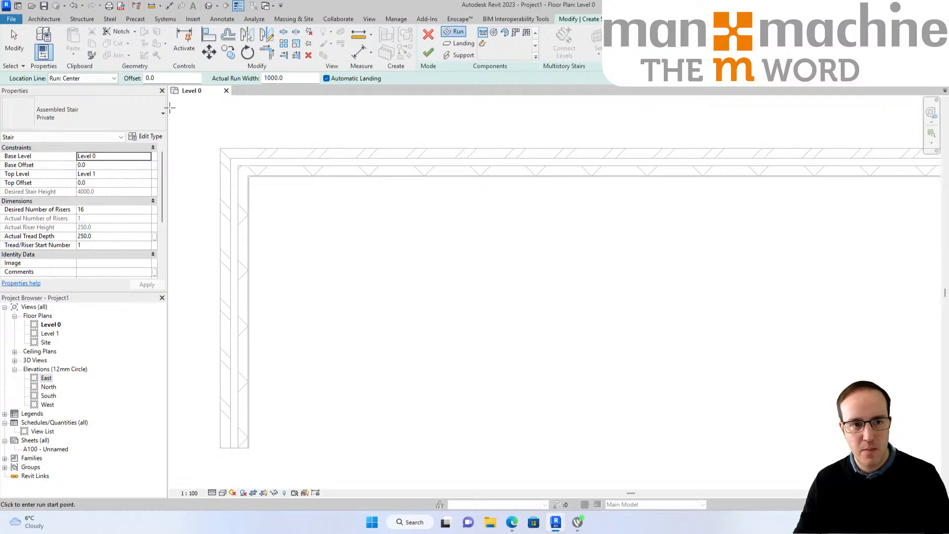
{"action": "left_click", "coordinate": [97, 80]}
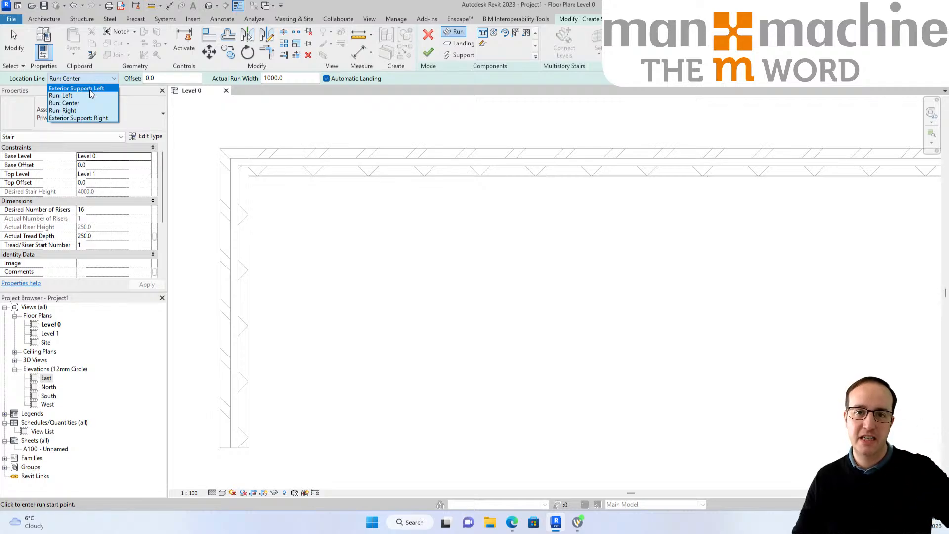
{"action": "left_click", "coordinate": [90, 89]}
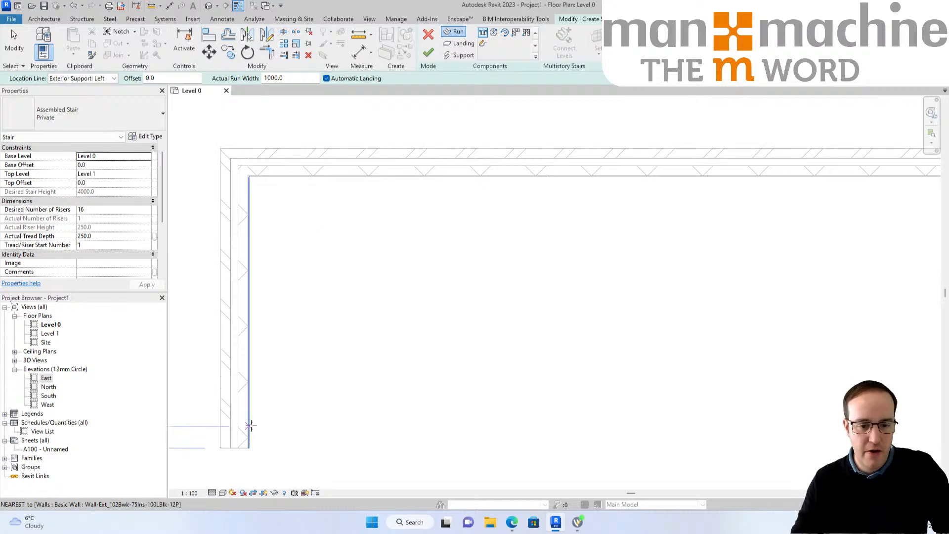
Draw a 1500 mm stair run upward along the vertical wall's inner face, starting slightly above the wall's lower end.
{"action": "left_click", "coordinate": [250, 425]}
{"action": "scroll", "coordinate": [250, 425], "scroll_direction": "up", "scroll_amount": 2}
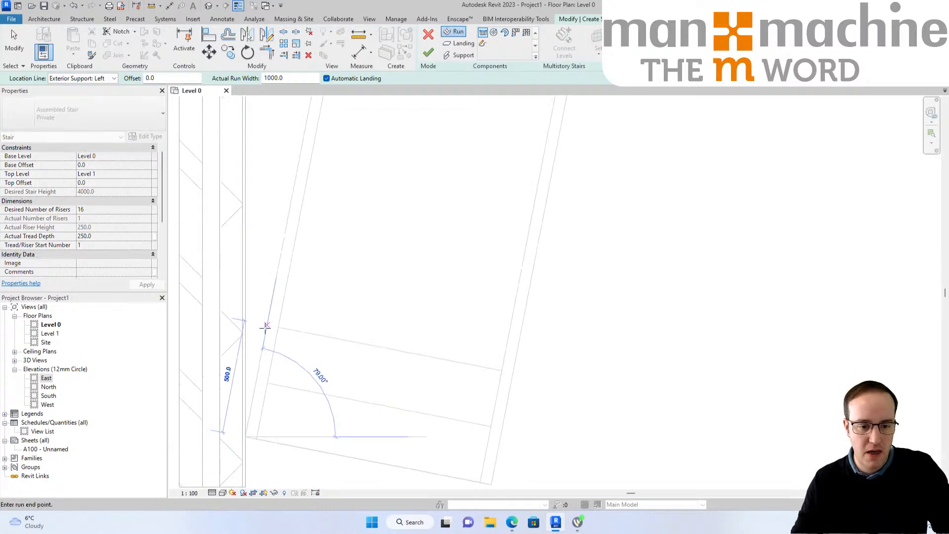
{"action": "middle_click_drag", "start_coordinate": [263, 293], "coordinate": [271, 333]}
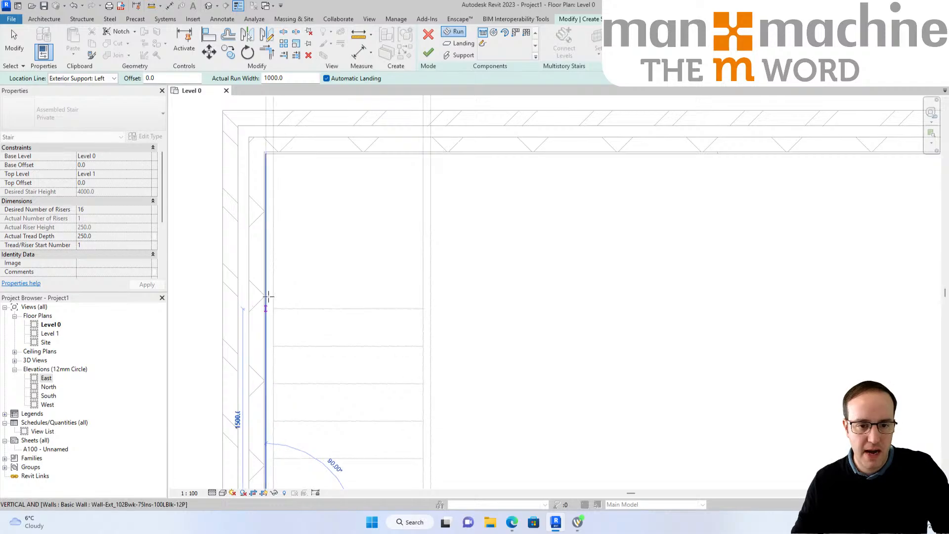
{"action": "left_click", "coordinate": [267, 310]}
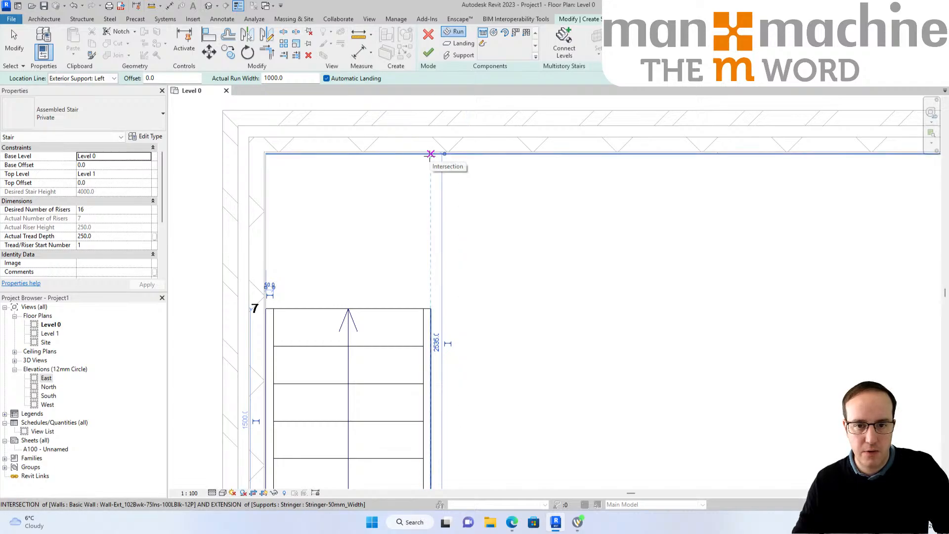
{"action": "left_click", "coordinate": [431, 154]}
{"action": "scroll", "coordinate": [692, 153], "scroll_direction": "down", "scroll_amount": 3}
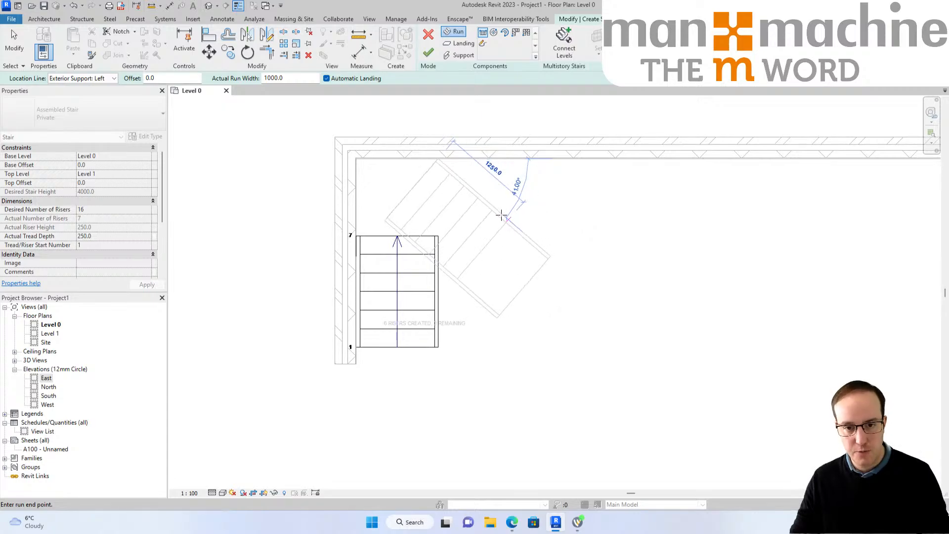
{"action": "key", "text": "Escape"}
{"action": "key", "text": "Escape"}
Nudge the stair run down along the vertical wall towards the wall's lower end.
{"action": "left_click", "coordinate": [438, 240]}
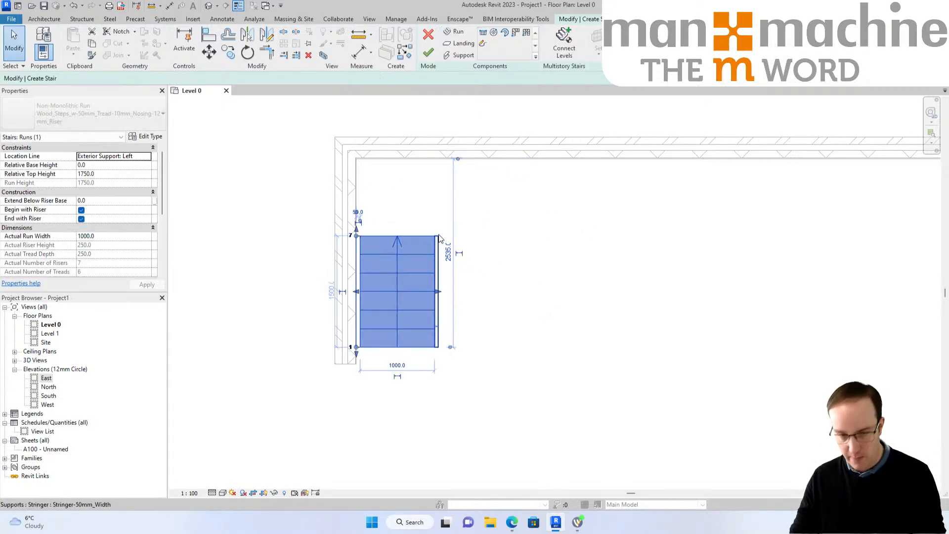
{"action": "key", "text": "Down"}
{"action": "key", "text": "Down"}
{"action": "key", "text": "Down"}
{"action": "key", "text": "Down"}
{"action": "left_click", "coordinate": [499, 214]}
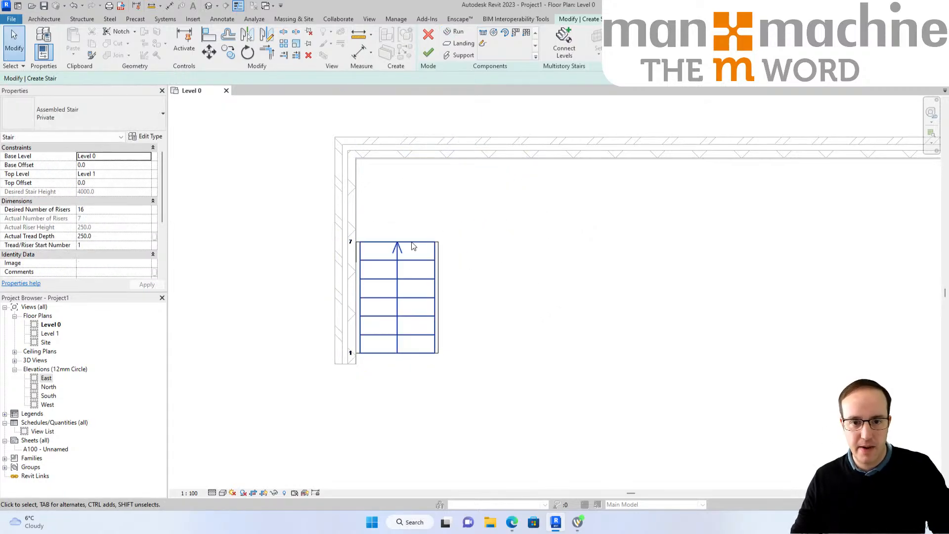
Delete the stair run beside the vertical wall.
{"action": "left_click", "coordinate": [483, 34]}
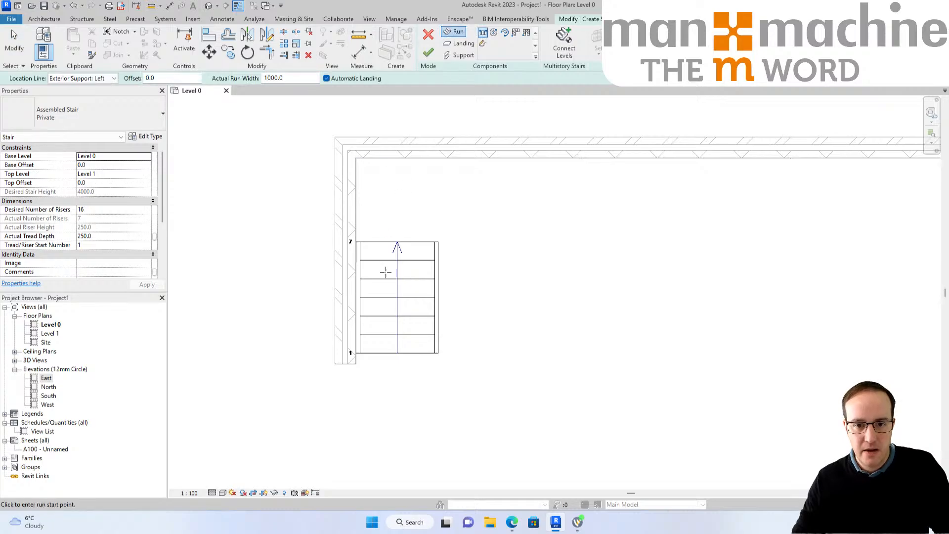
{"action": "key", "text": "Escape"}
{"action": "left_click", "coordinate": [400, 245]}
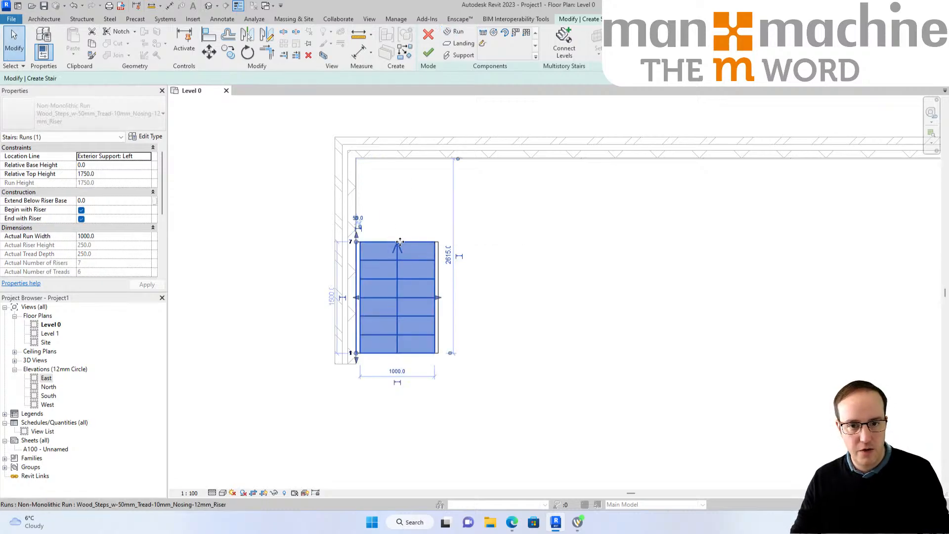
{"action": "key", "text": "Delete"}
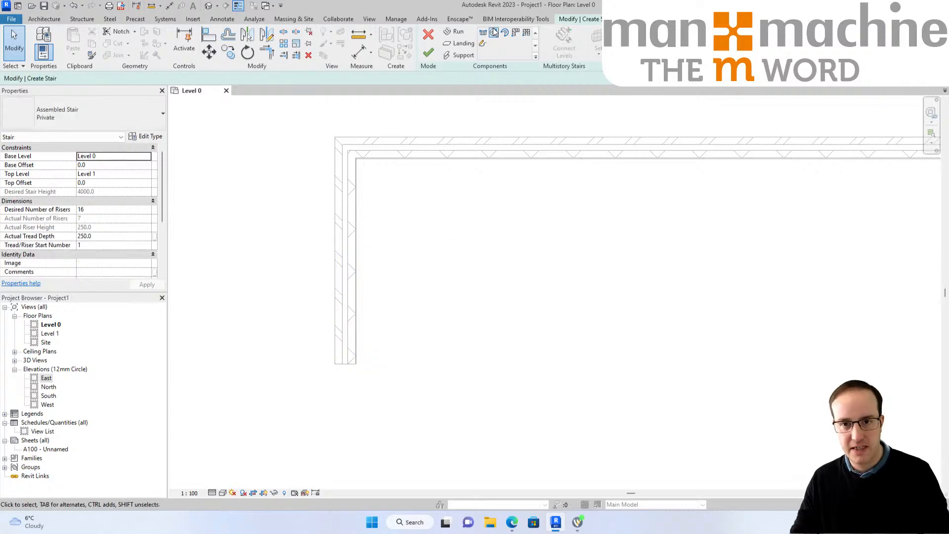
Draw a 1500 mm run from the vertical wall's lower inner corner and a second along the horizontal wall up to riser 16, and finish the stair.
{"action": "left_click", "coordinate": [483, 33]}
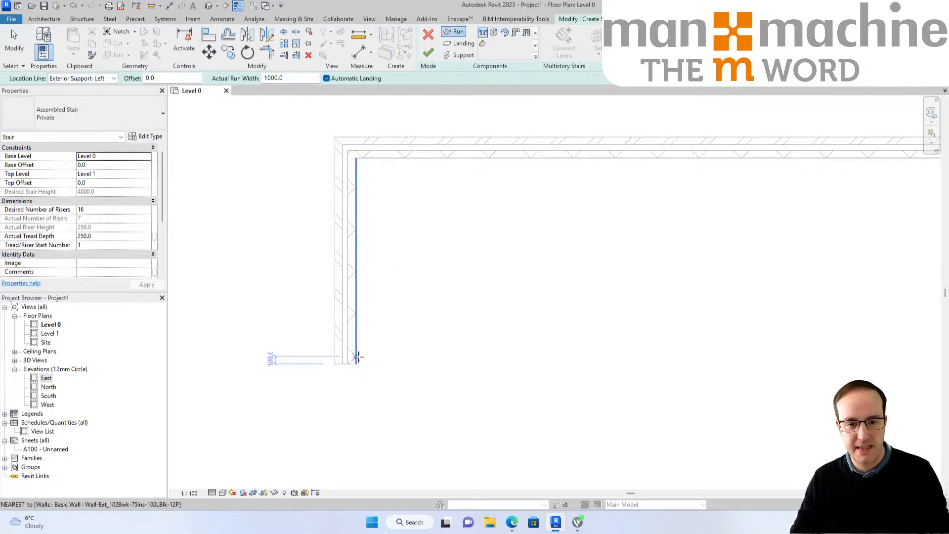
{"action": "left_click", "coordinate": [355, 362]}
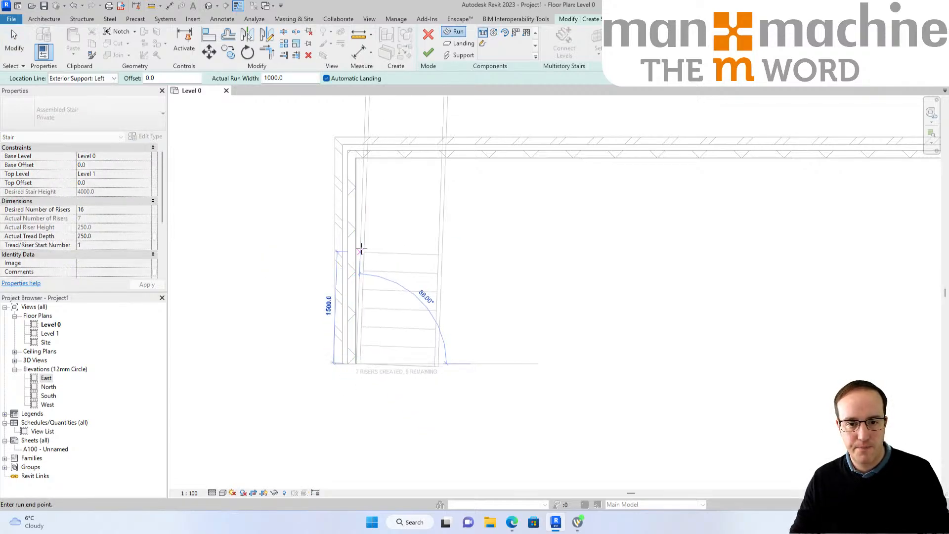
{"action": "left_click", "coordinate": [357, 251]}
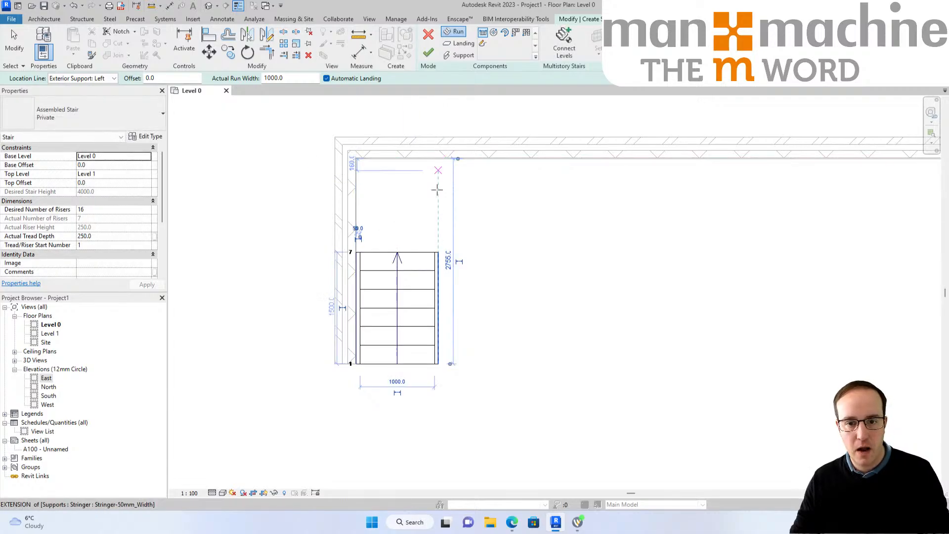
{"action": "left_click", "coordinate": [439, 158]}
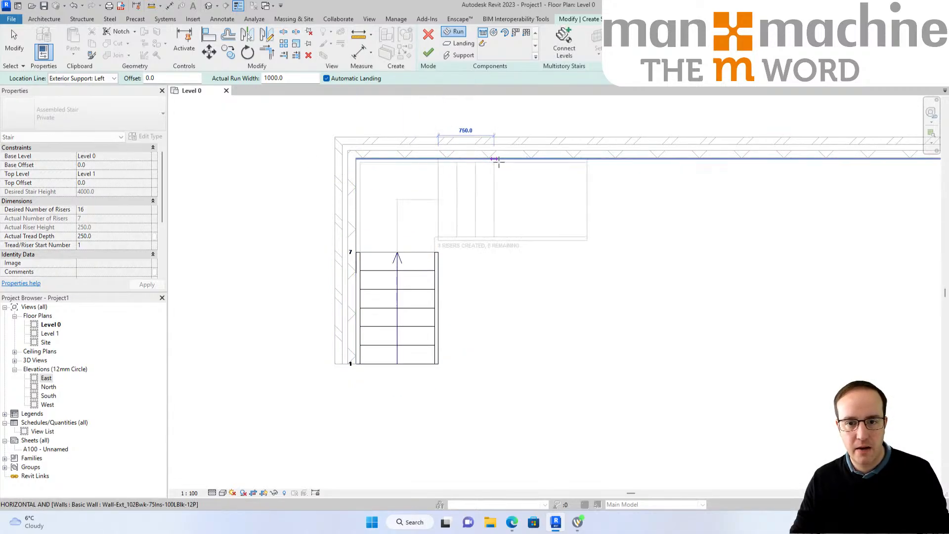
{"action": "left_click", "coordinate": [626, 159]}
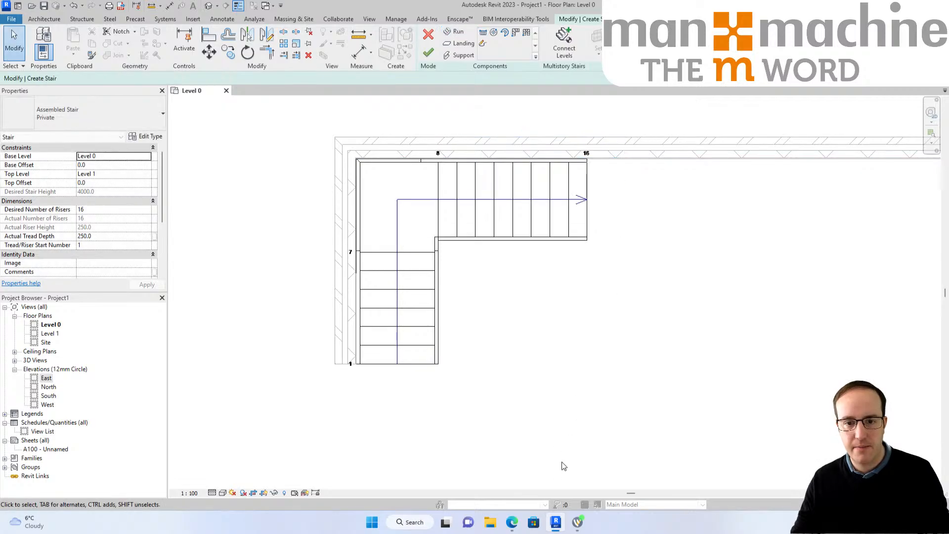
{"action": "left_click", "coordinate": [428, 52]}
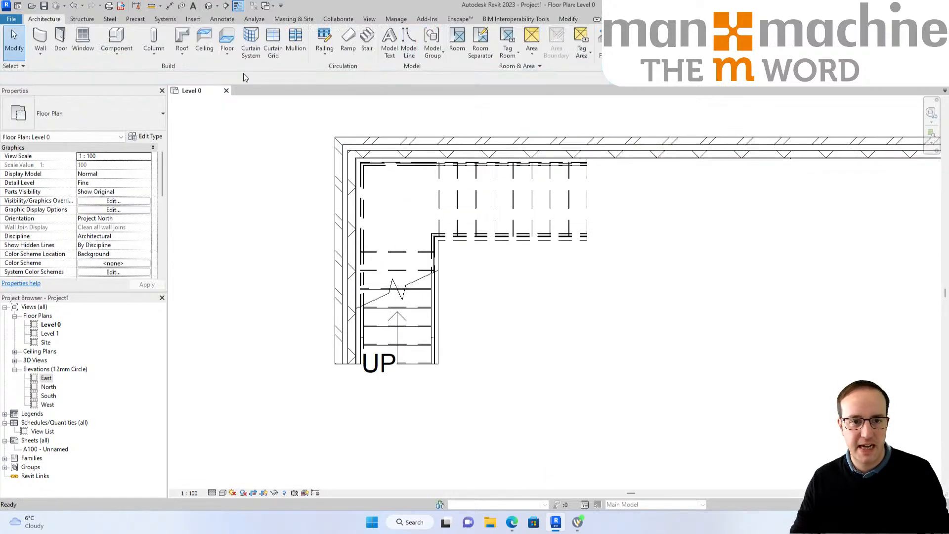
Delete the stair's wall-side railing in the 3D view.
{"action": "left_click", "coordinate": [209, 6]}
{"action": "middle_click_drag", "start_coordinate": [546, 371], "coordinate": [625, 388], "text": "shift"}
{"action": "scroll", "coordinate": [532, 287], "scroll_direction": "up", "scroll_amount": 5}
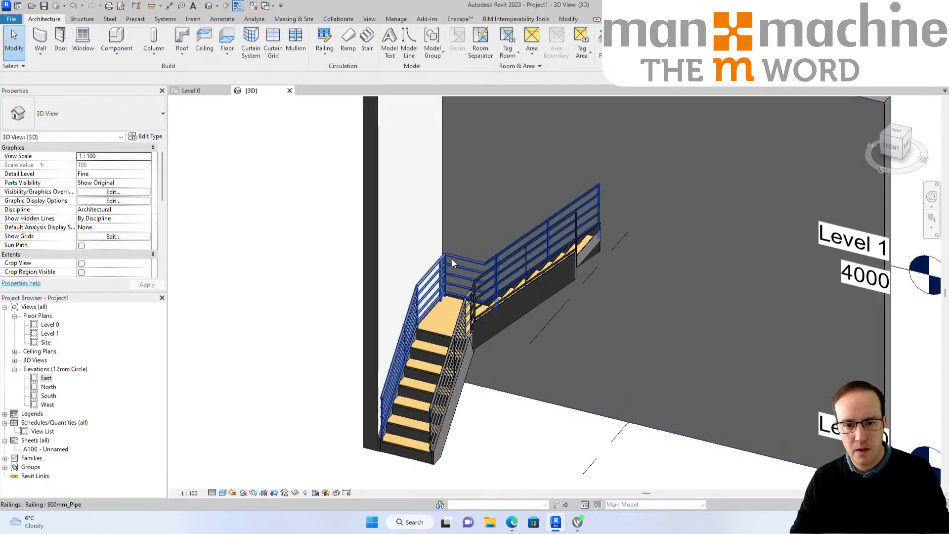
{"action": "middle_click_drag", "start_coordinate": [441, 345], "coordinate": [463, 319]}
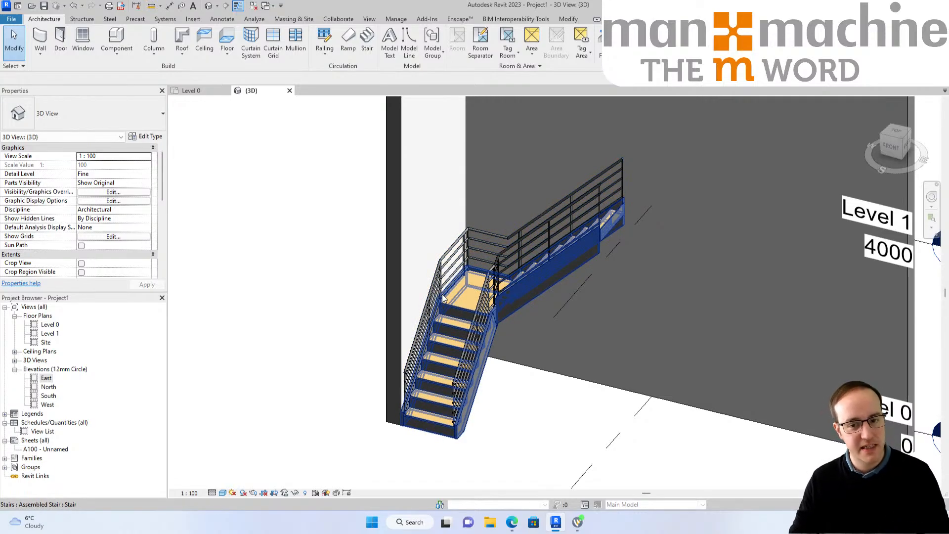
{"action": "left_click", "coordinate": [445, 264]}
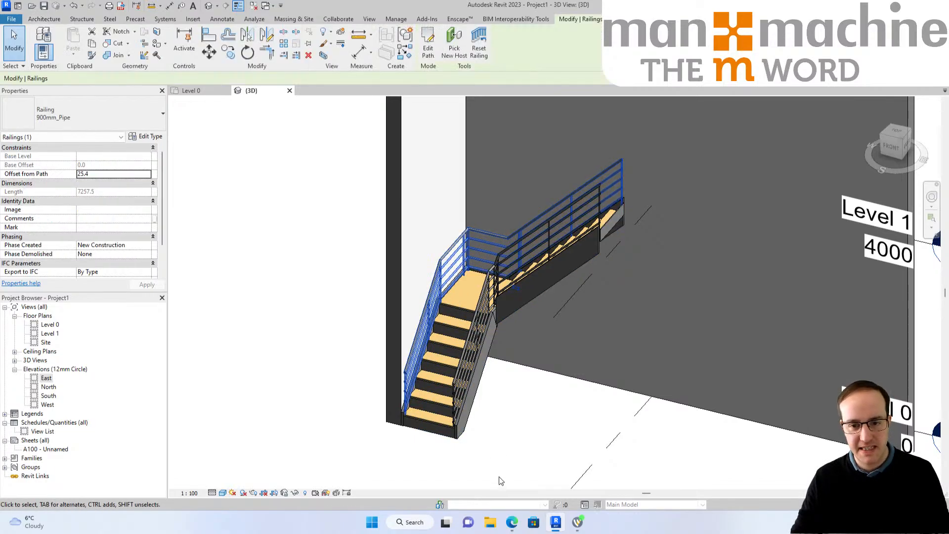
{"action": "left_click", "coordinate": [68, 115]}
{"action": "left_click", "coordinate": [68, 116]}
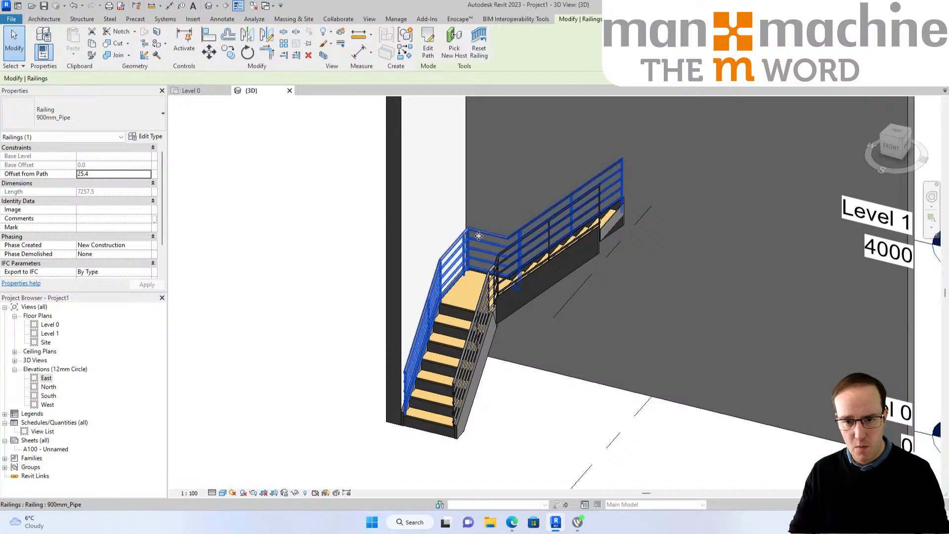
{"action": "key", "text": "Escape"}
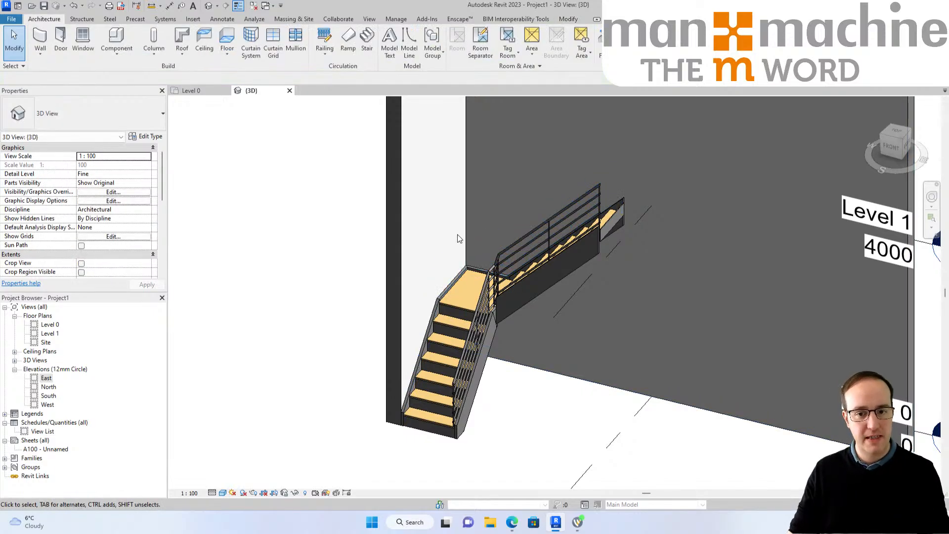
Change the remaining inner railing's type to Glass_Panel-Bottom_Fill and view the stair from the front.
{"action": "left_click", "coordinate": [509, 247]}
{"action": "left_click", "coordinate": [82, 115]}
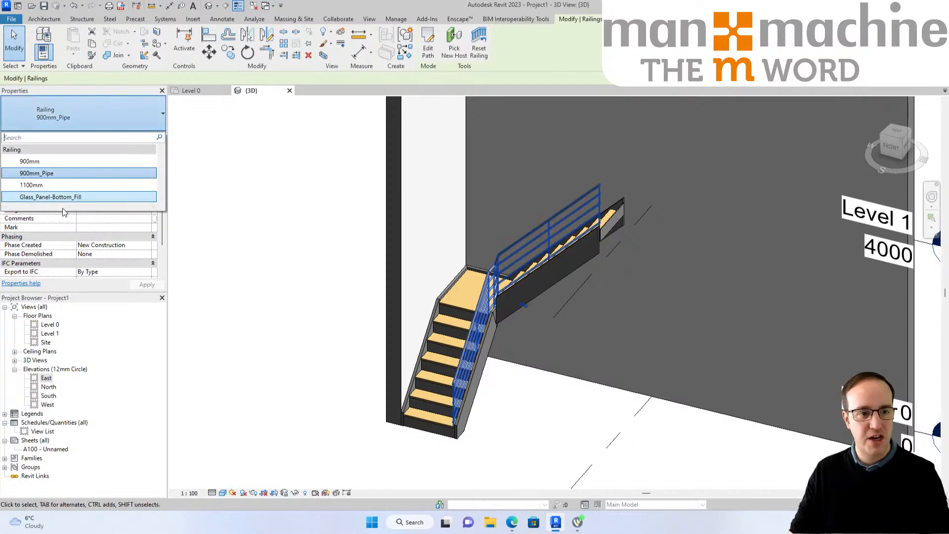
{"action": "left_click", "coordinate": [62, 197]}
{"action": "left_click", "coordinate": [604, 392]}
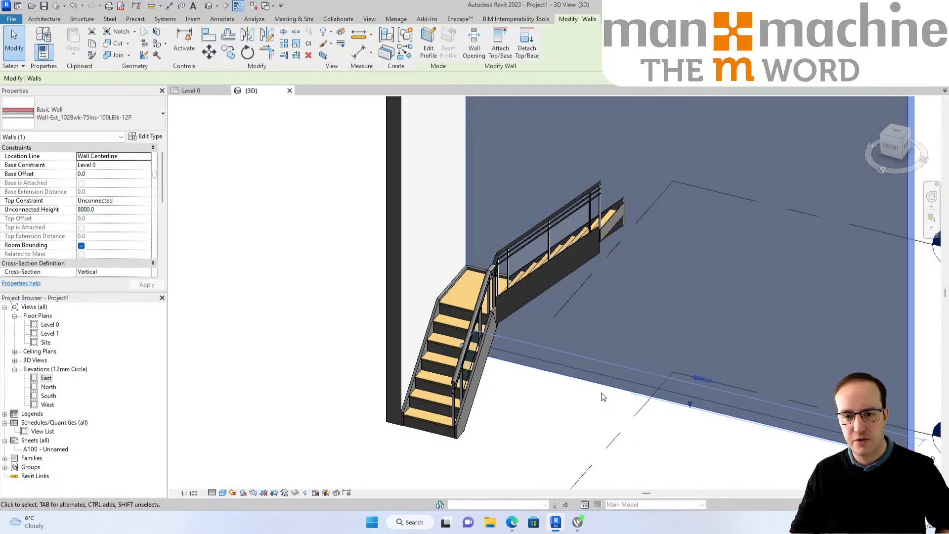
{"action": "left_click", "coordinate": [353, 475]}
{"action": "middle_click_drag", "start_coordinate": [380, 386], "coordinate": [571, 301], "text": "shift"}
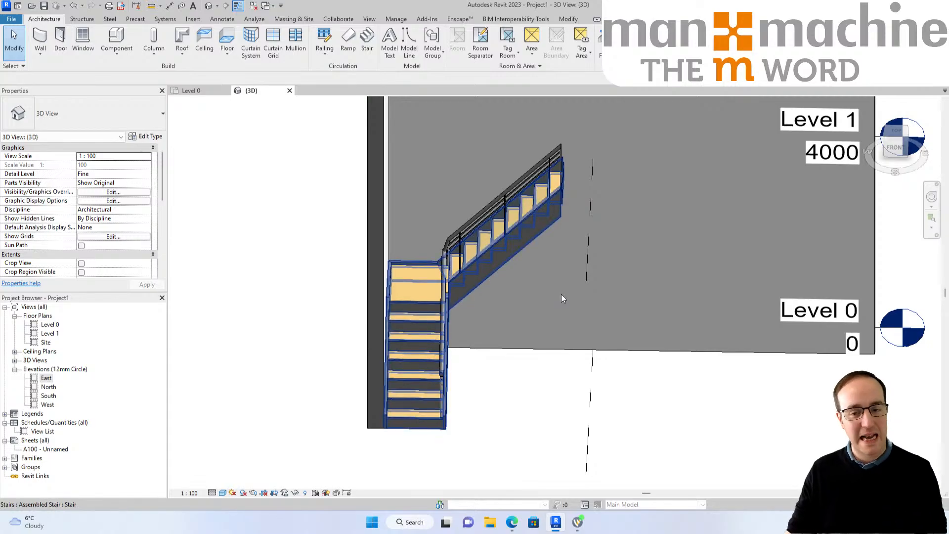
Close the 3D view and delete the walls, stair and railing from the Level 0 plan.
{"action": "left_click", "coordinate": [290, 91]}
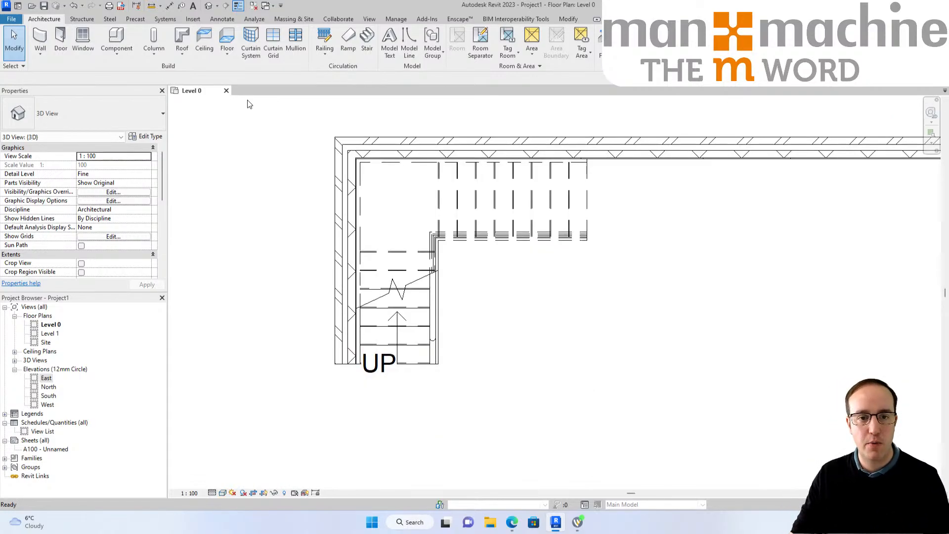
{"action": "scroll", "coordinate": [342, 296], "scroll_direction": "down", "scroll_amount": 3}
{"action": "left_click_drag", "start_coordinate": [654, 389], "coordinate": [684, 402]}
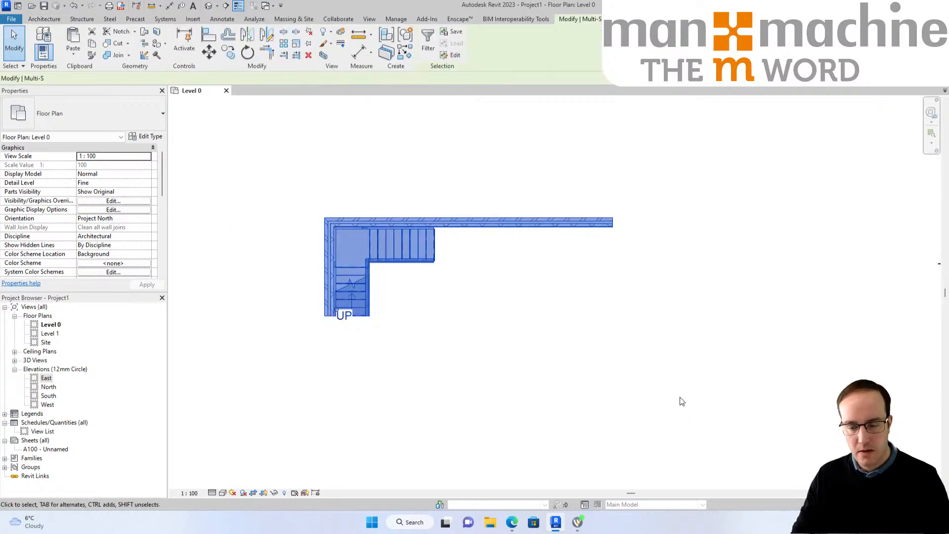
{"action": "key", "text": "Delete"}
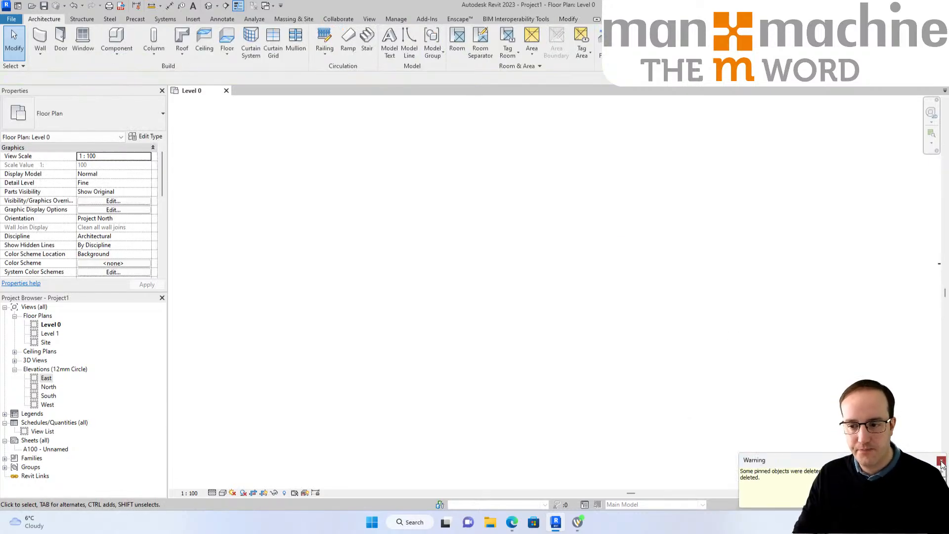
{"action": "left_click", "coordinate": [941, 462]}
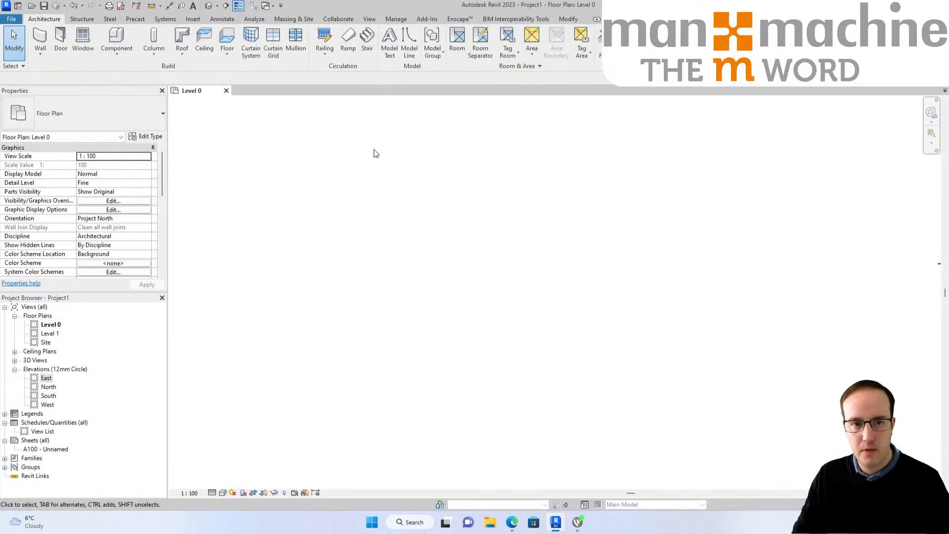
Create a full-step spiral stair with a 750 mm radius in the empty area of the plan.
{"action": "left_click", "coordinate": [367, 40]}
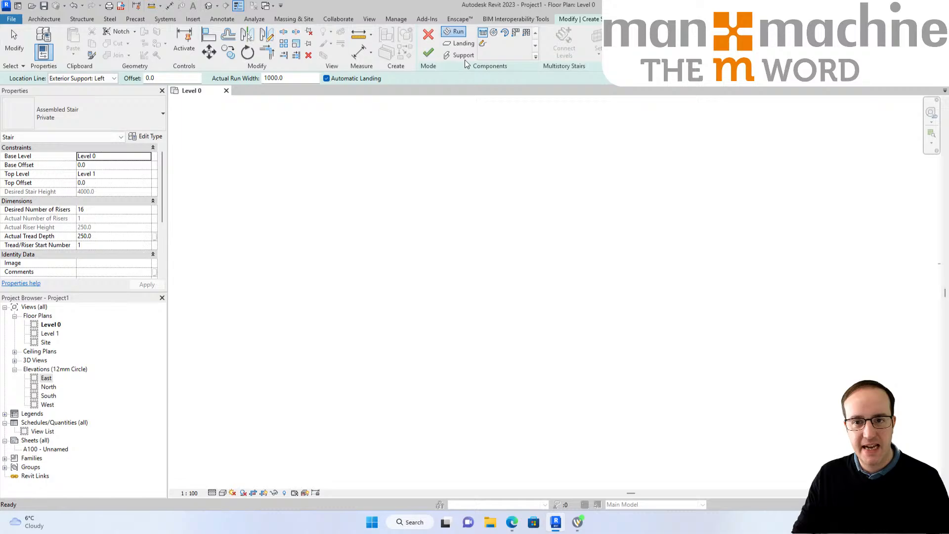
{"action": "left_click", "coordinate": [494, 33]}
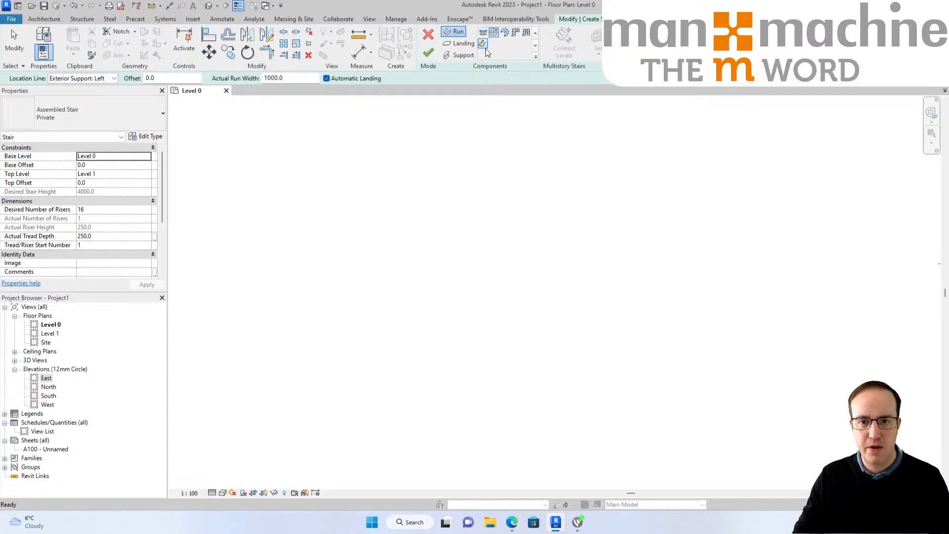
{"action": "scroll", "coordinate": [308, 354], "scroll_direction": "down", "scroll_amount": 2}
{"action": "scroll", "coordinate": [316, 305], "scroll_direction": "up", "scroll_amount": 1}
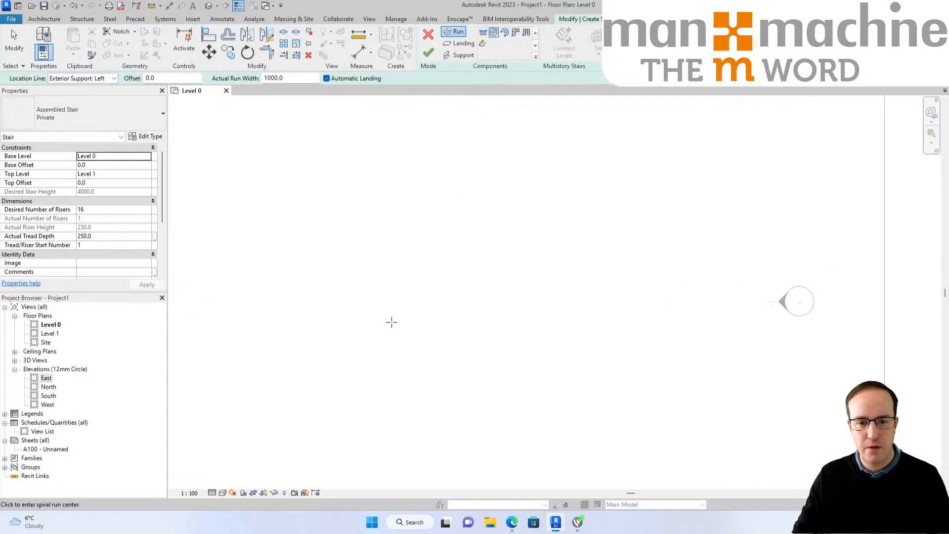
{"action": "left_click", "coordinate": [392, 322]}
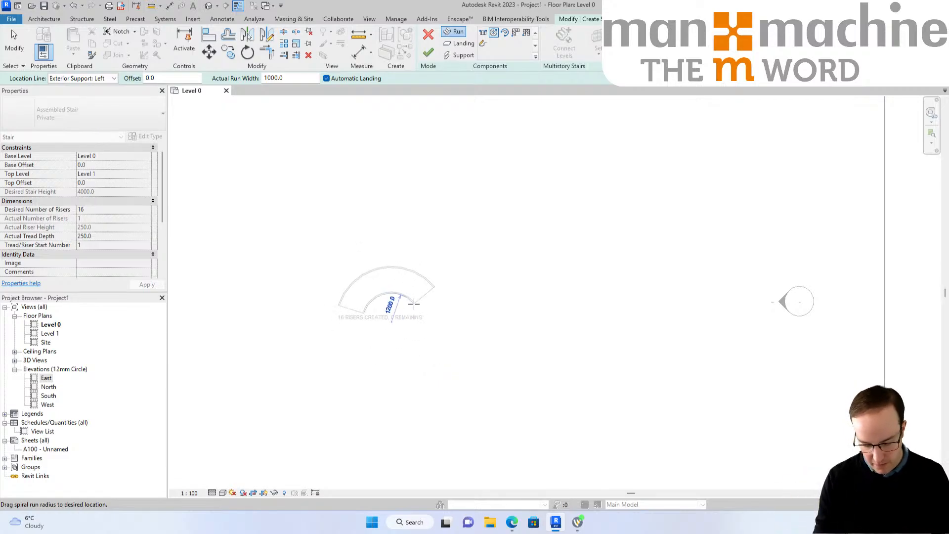
{"action": "type", "text": "750"}
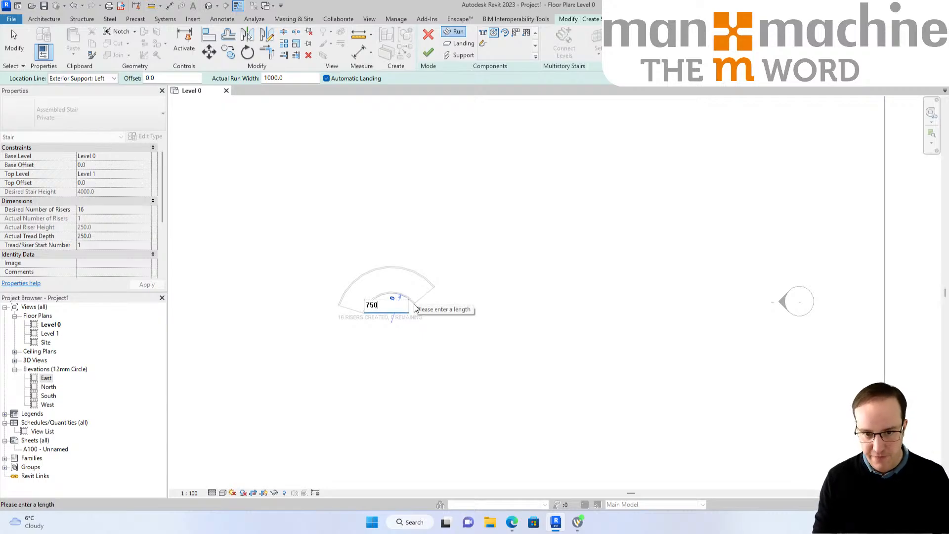
{"action": "key", "text": "Return"}
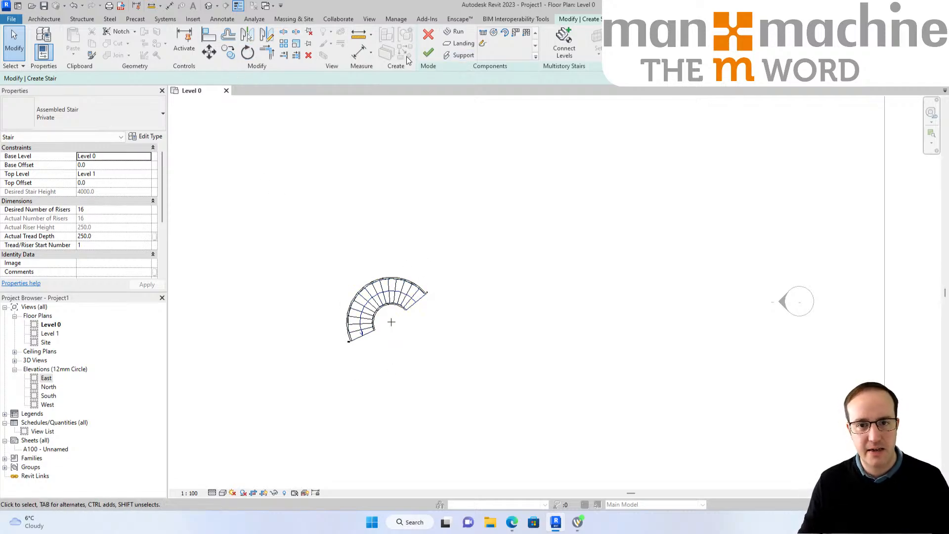
{"action": "left_click", "coordinate": [428, 53]}
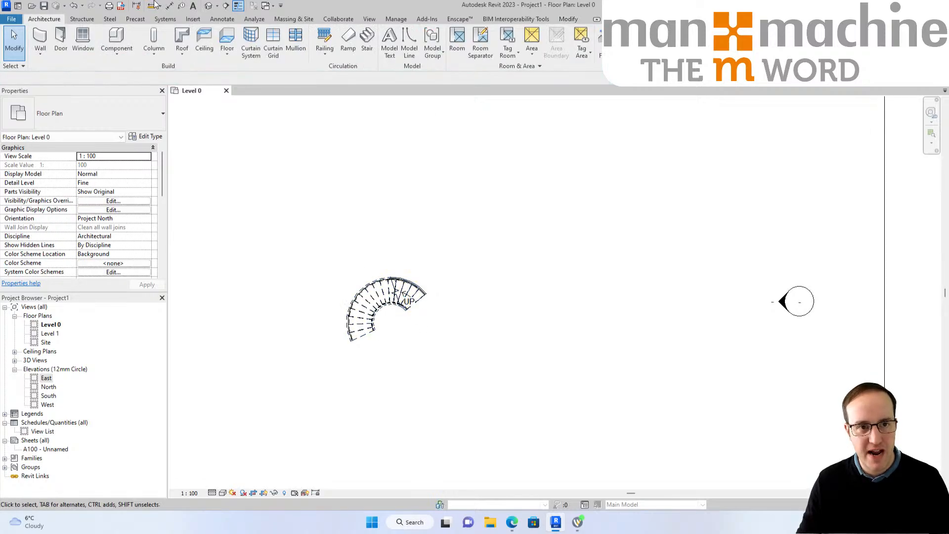
Inspect the spiral stair in the 3D view and return to the Level 0 plan.
{"action": "left_click", "coordinate": [209, 8]}
{"action": "middle_click_drag", "start_coordinate": [444, 299], "coordinate": [347, 158], "text": "shift"}
{"action": "left_click", "coordinate": [184, 91]}
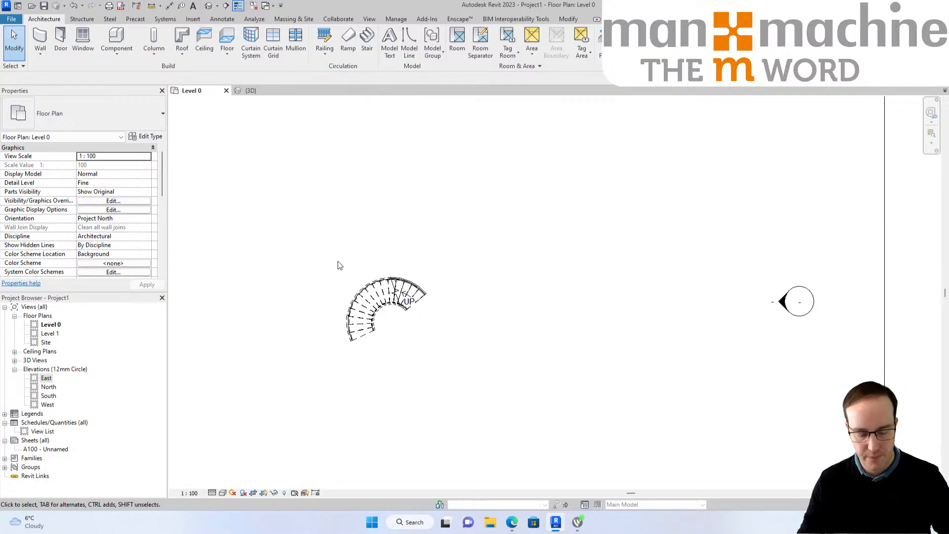
Undo the existing spiral stair and create a center-ends spiral run with a 1500 mm radius using all 16 risers.
{"action": "key", "text": "ctrl+z"}
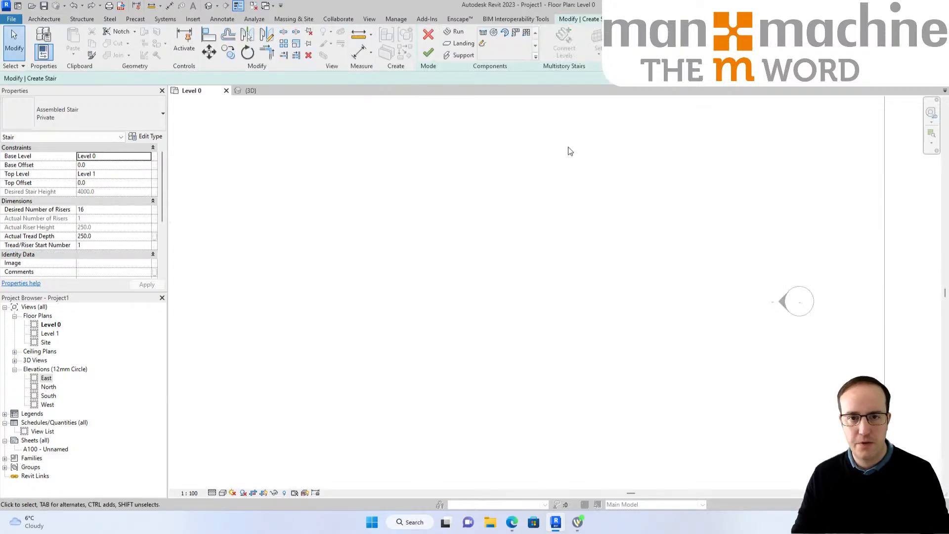
{"action": "left_click", "coordinate": [504, 33]}
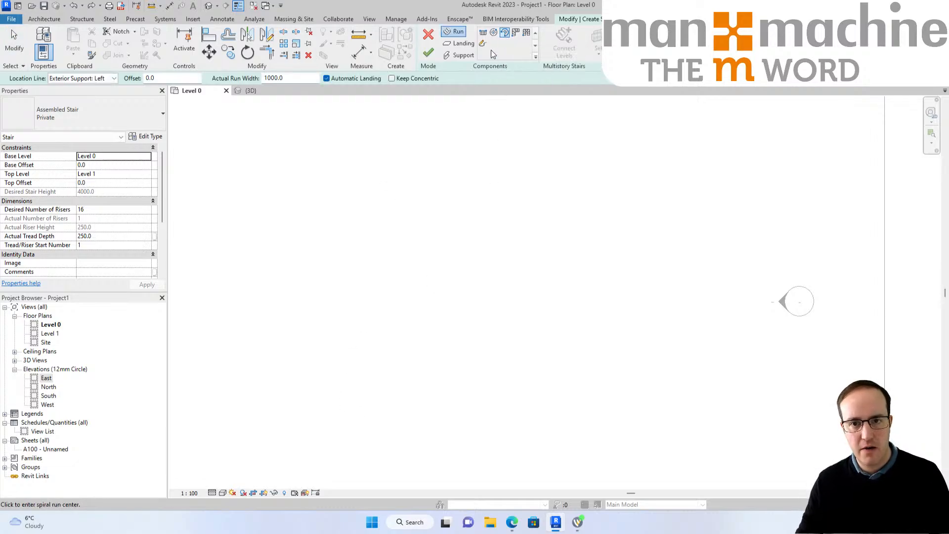
{"action": "left_click", "coordinate": [354, 325]}
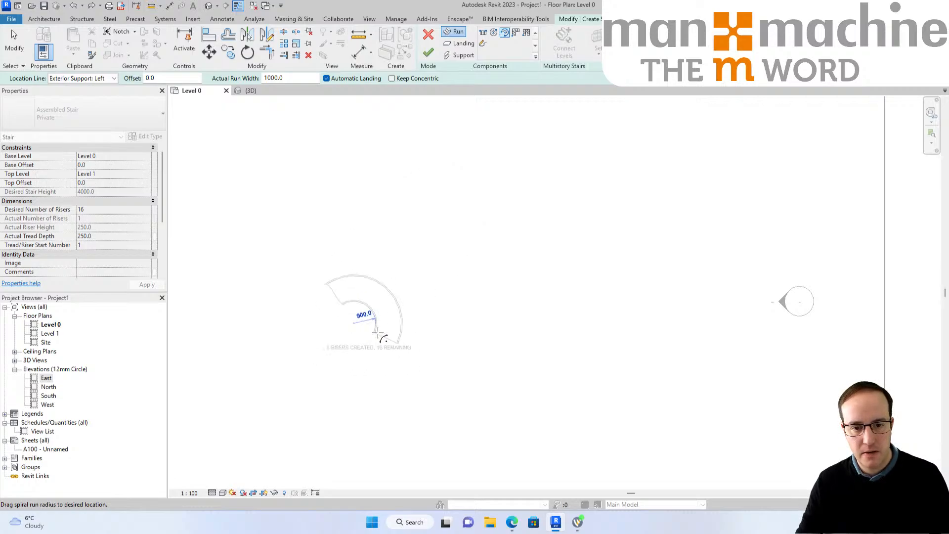
{"action": "left_click", "coordinate": [390, 320]}
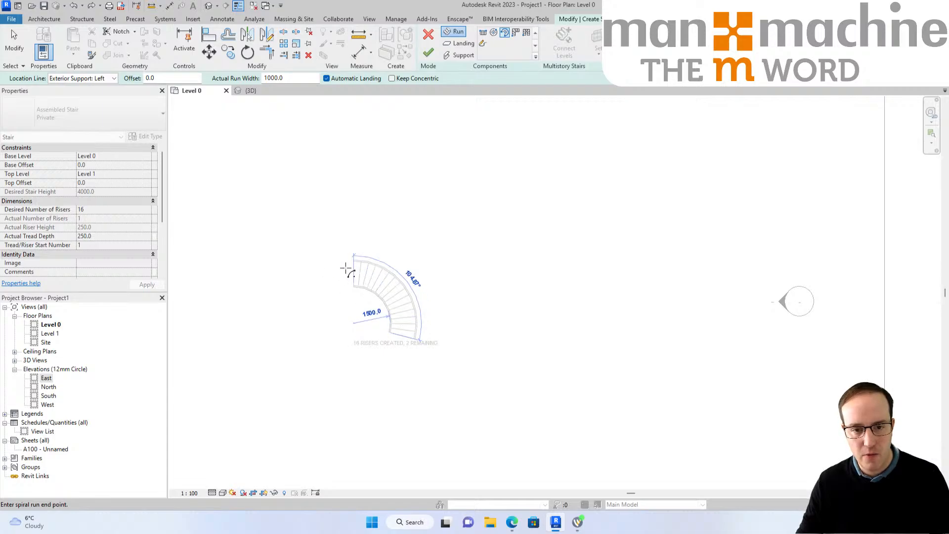
{"action": "left_click", "coordinate": [348, 270]}
{"action": "key", "text": "Escape"}
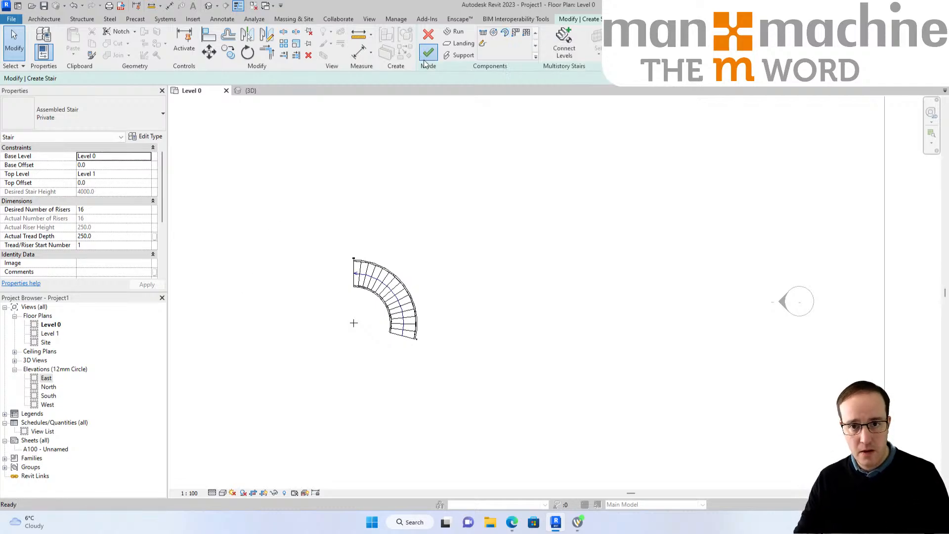
Inspect the finished spiral stair in 3D and delete it from the Level 0 plan.
{"action": "left_click", "coordinate": [244, 90]}
{"action": "middle_click_drag", "start_coordinate": [317, 306], "coordinate": [418, 317], "text": "shift"}
{"action": "left_click", "coordinate": [290, 91]}
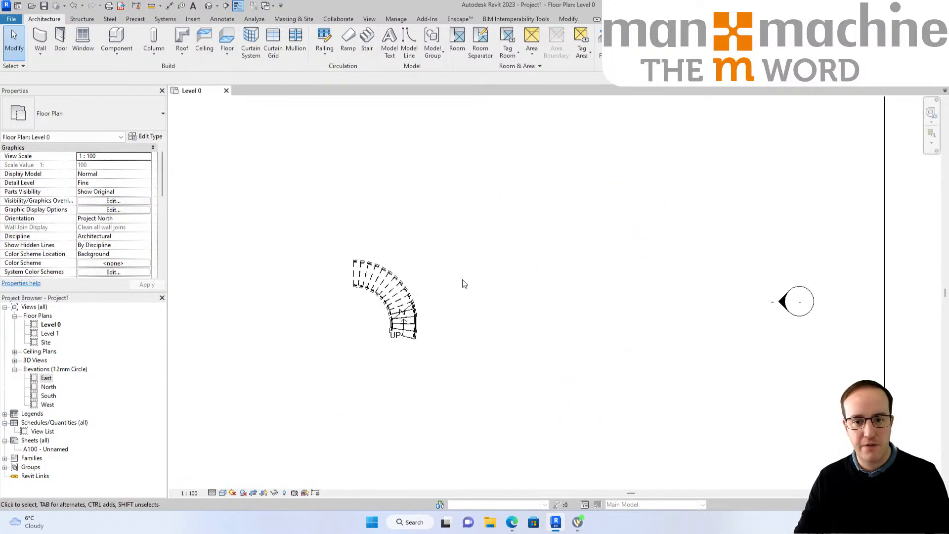
{"action": "left_click_drag", "start_coordinate": [311, 201], "coordinate": [513, 432]}
{"action": "key", "text": "Delete"}
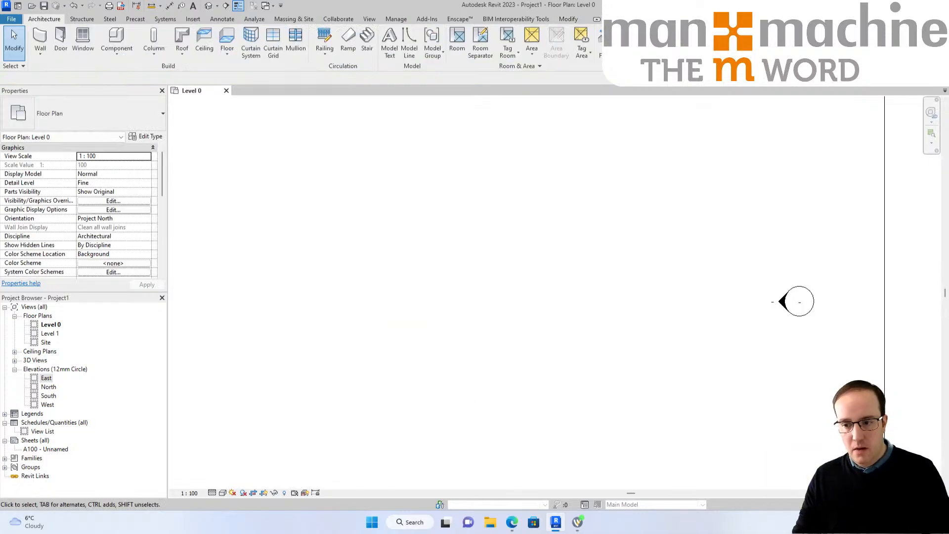
Create an L-shaped winder stair of type Private in the empty area of the Level 0 plan.
{"action": "left_click", "coordinate": [367, 40]}
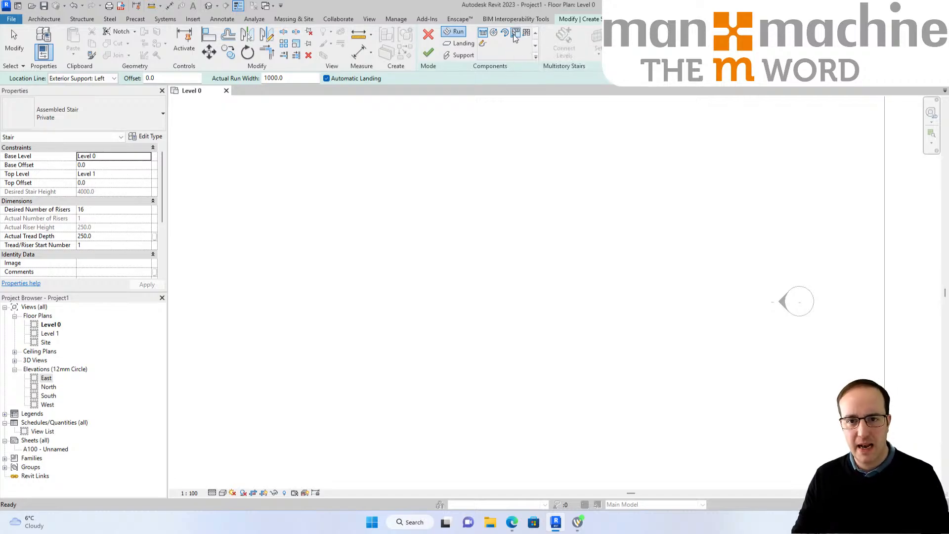
{"action": "left_click", "coordinate": [515, 32]}
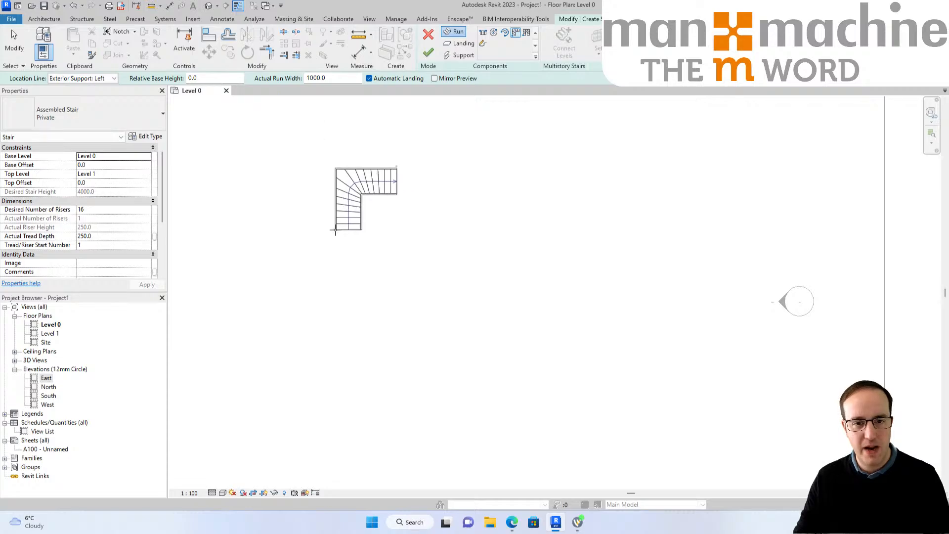
{"action": "left_click", "coordinate": [364, 179]}
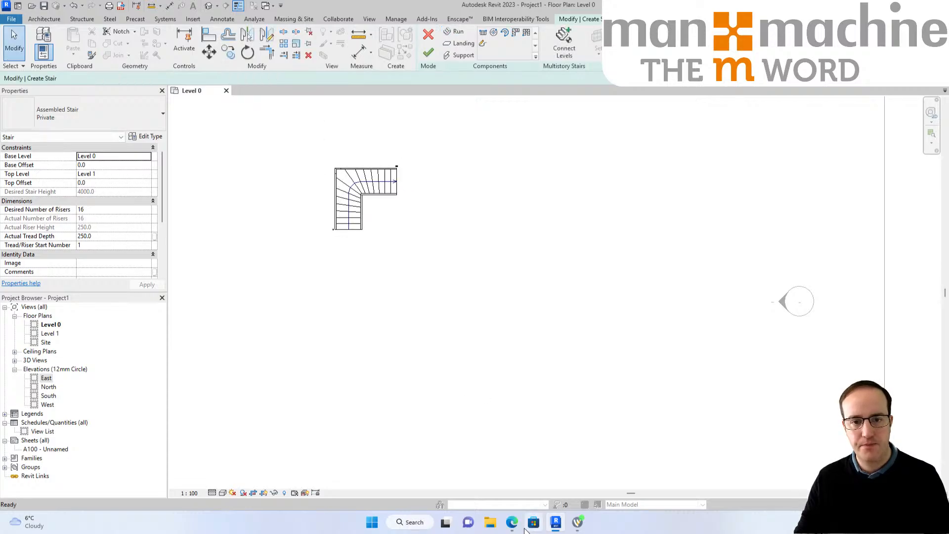
{"action": "left_click", "coordinate": [428, 52]}
Inspect the L-shaped winder stair in the 3D view and return to the Level 0 plan.
{"action": "left_click", "coordinate": [208, 6]}
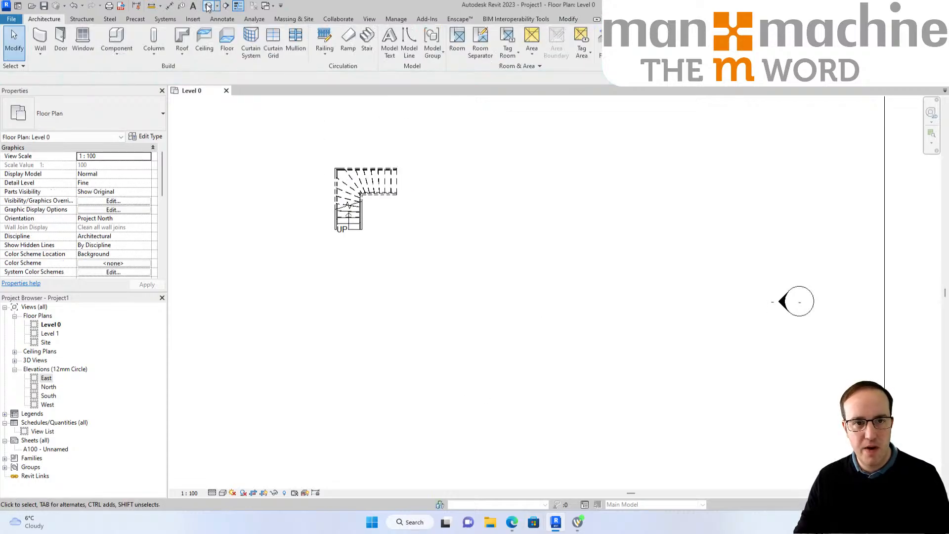
{"action": "middle_click_drag", "start_coordinate": [494, 257], "coordinate": [351, 248], "text": "shift"}
{"action": "left_click", "coordinate": [186, 93]}
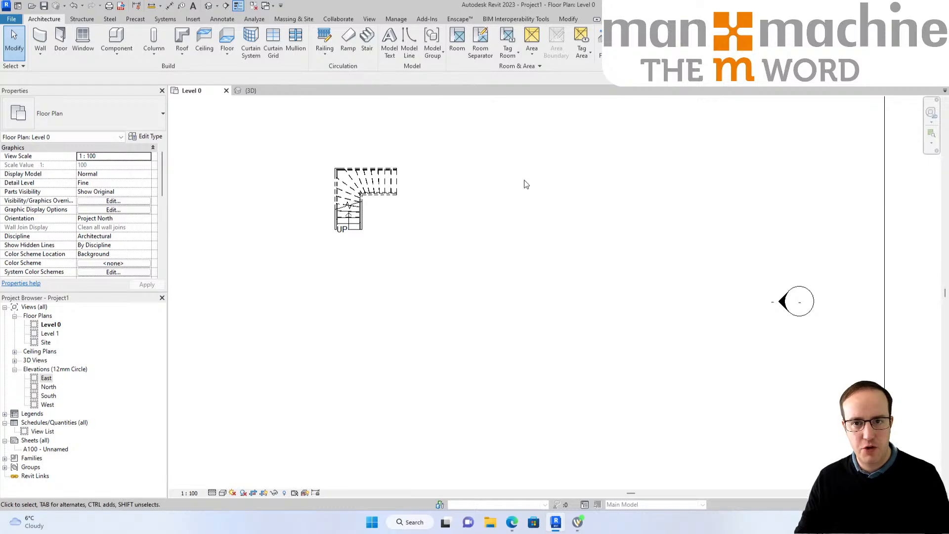
Create a U-shaped winder stair to the right of the L-shaped winder stair.
{"action": "middle_click_drag", "start_coordinate": [526, 184], "coordinate": [447, 236]}
{"action": "left_click", "coordinate": [369, 37]}
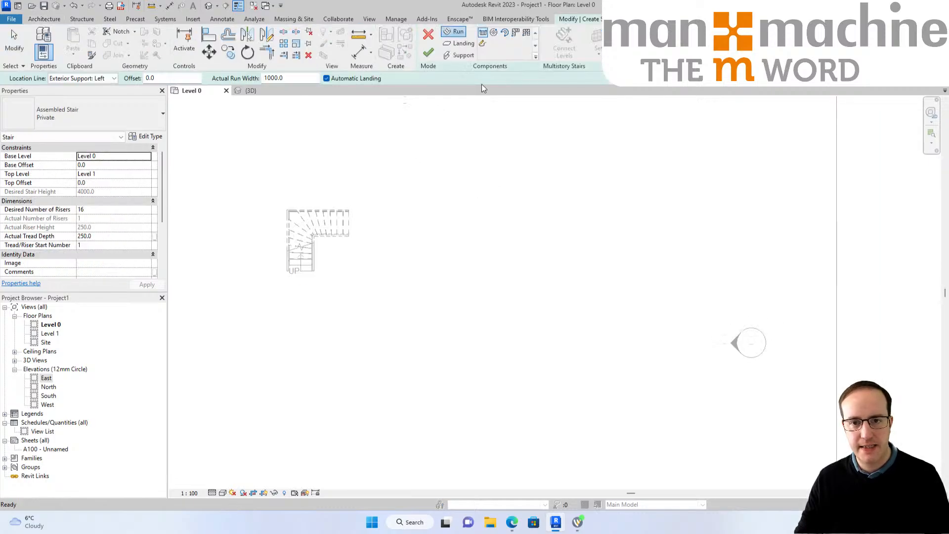
{"action": "left_click", "coordinate": [526, 33]}
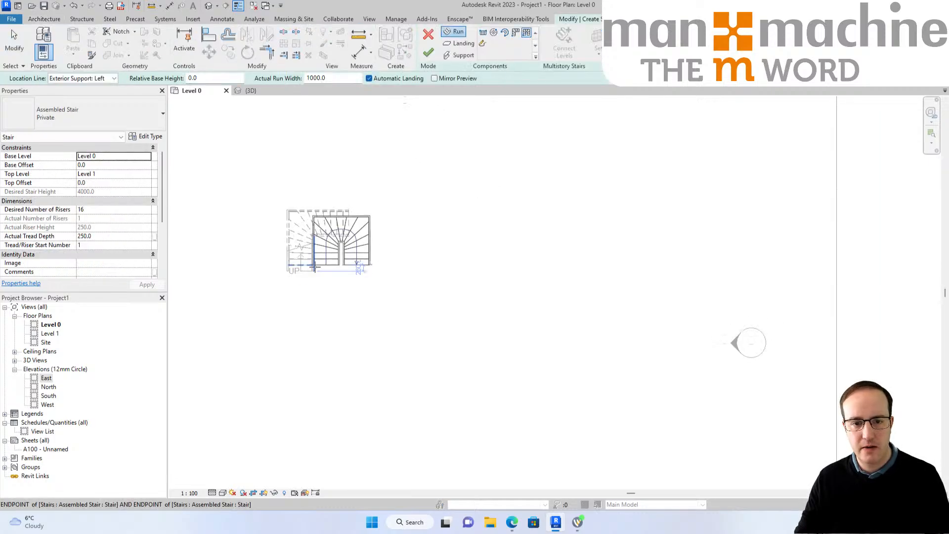
{"action": "left_click", "coordinate": [413, 264]}
{"action": "key", "text": "Escape"}
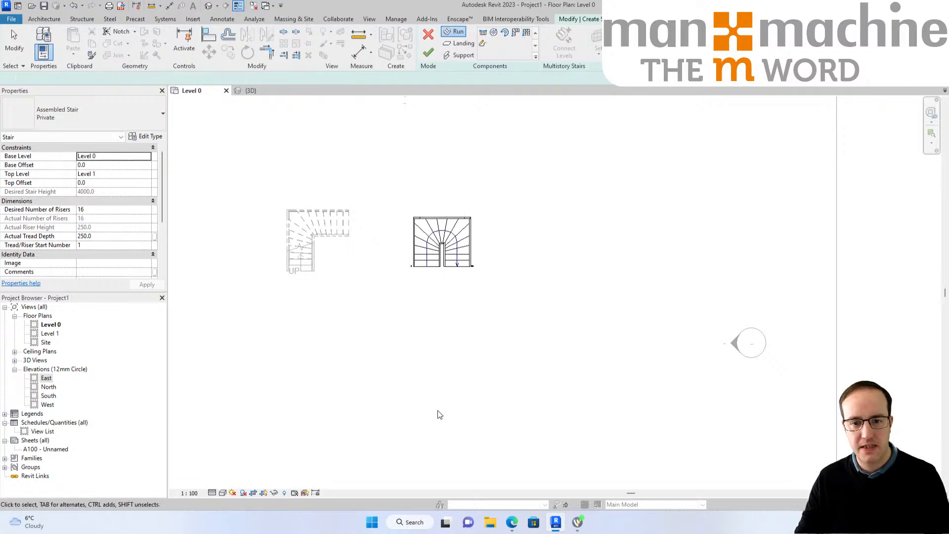
{"action": "left_click", "coordinate": [428, 54]}
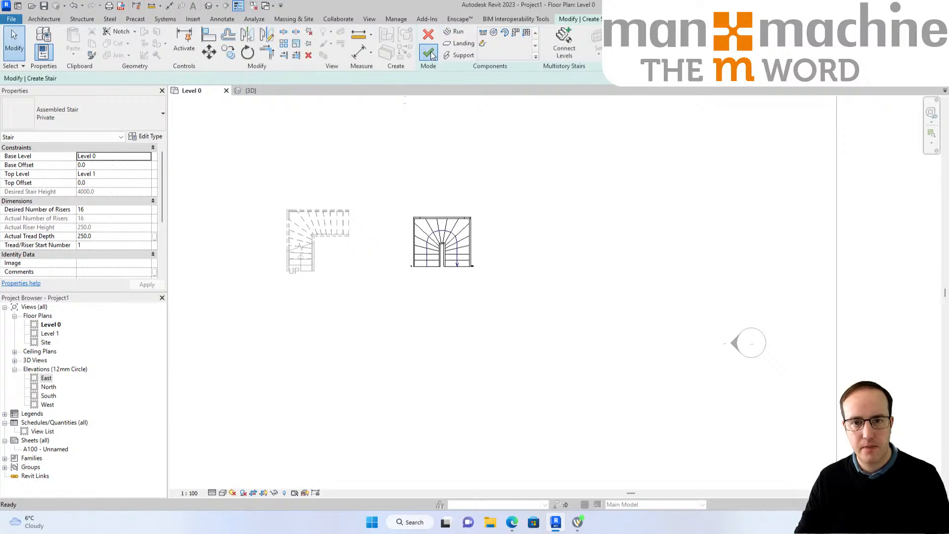
Compare both winder stairs from different angles in the 3D view and return to the Level 0 plan.
{"action": "left_click", "coordinate": [259, 90]}
{"action": "middle_click_drag", "start_coordinate": [602, 289], "coordinate": [364, 309], "text": "shift"}
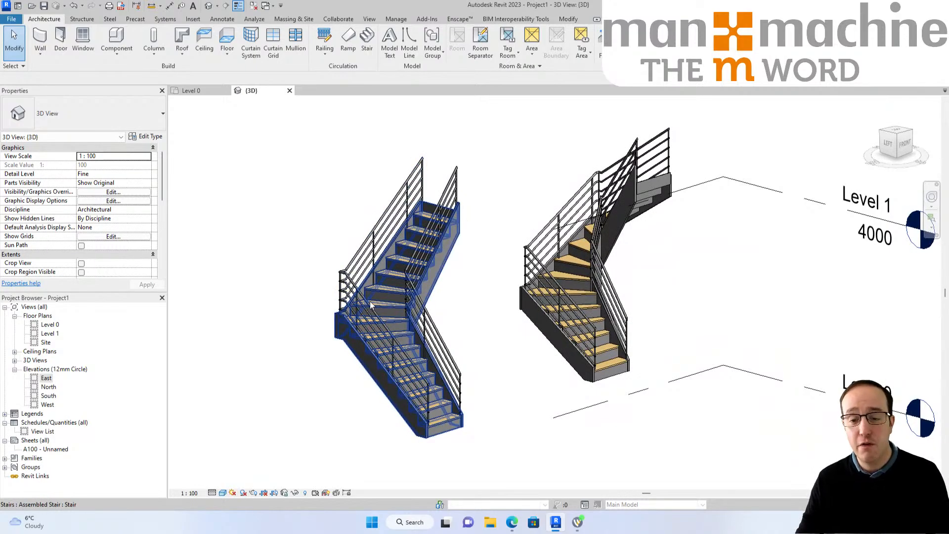
{"action": "left_click", "coordinate": [190, 91]}
Delete both winder stairs from the Level 0 plan and dismiss the pinned-objects warning.
{"action": "left_click_drag", "start_coordinate": [268, 179], "coordinate": [587, 382]}
{"action": "key", "text": "Delete"}
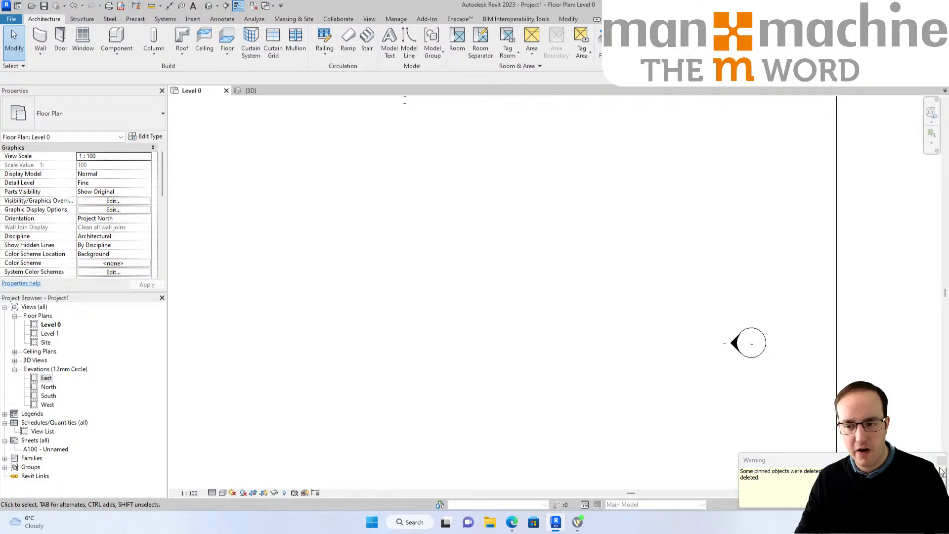
{"action": "left_click", "coordinate": [941, 462]}
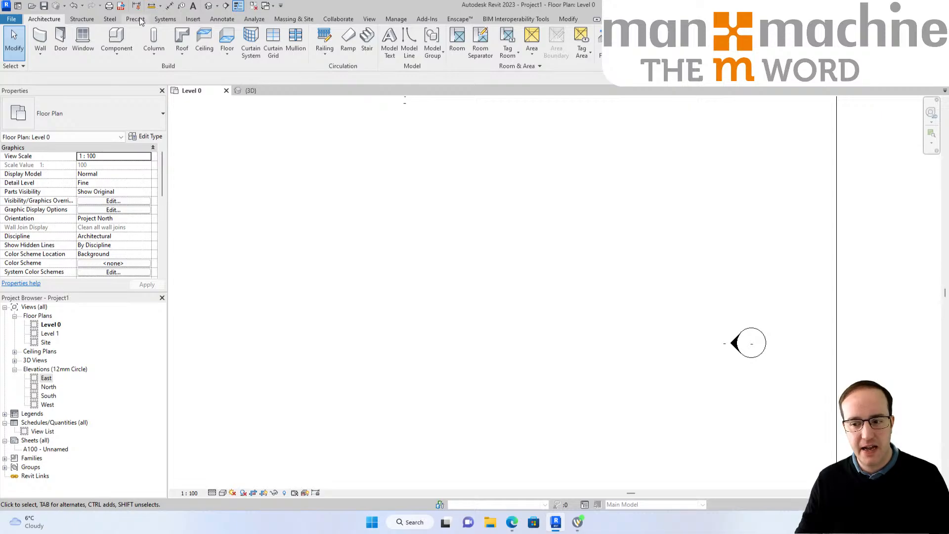
Review the landing and support component tools of the Stair command, including Pick Edges, and cancel the stair.
{"action": "left_click", "coordinate": [367, 39]}
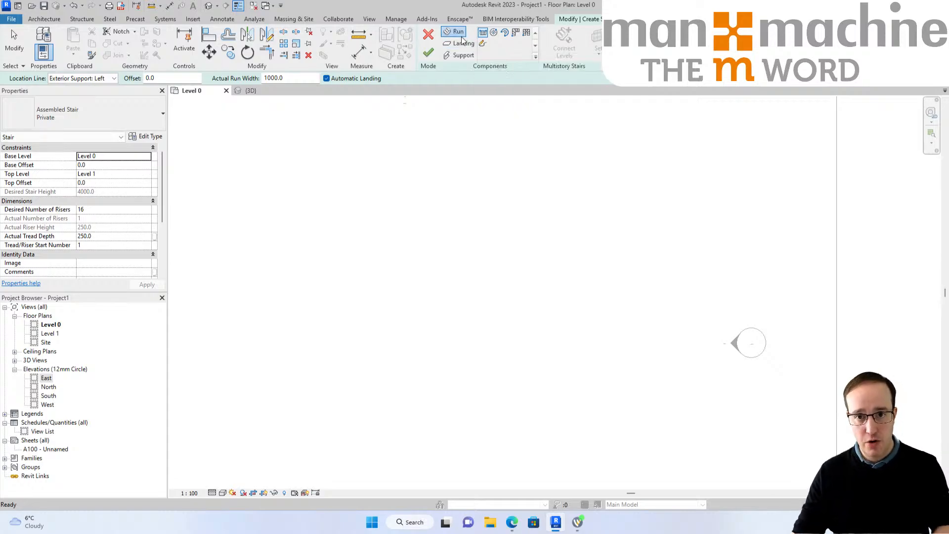
{"action": "left_click", "coordinate": [461, 44]}
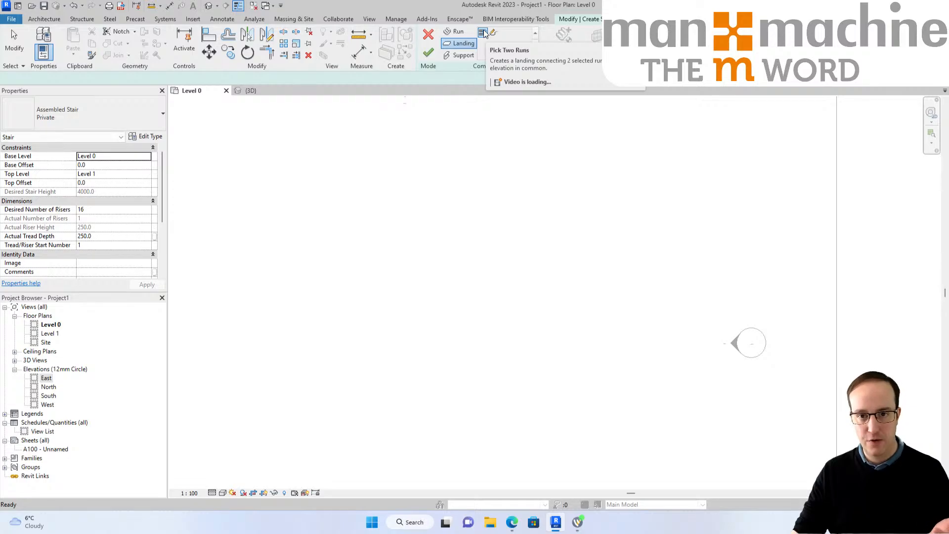
{"action": "left_click", "coordinate": [448, 55]}
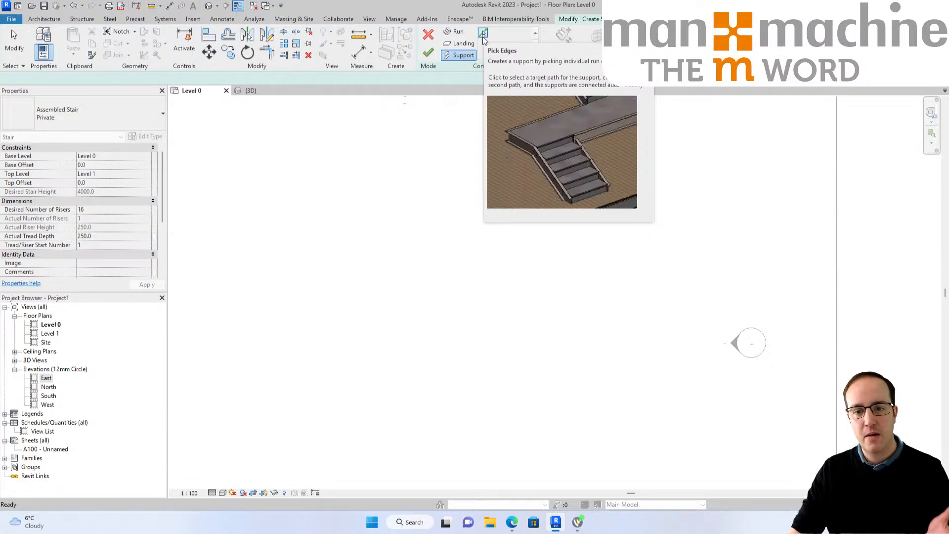
{"action": "left_click", "coordinate": [483, 34]}
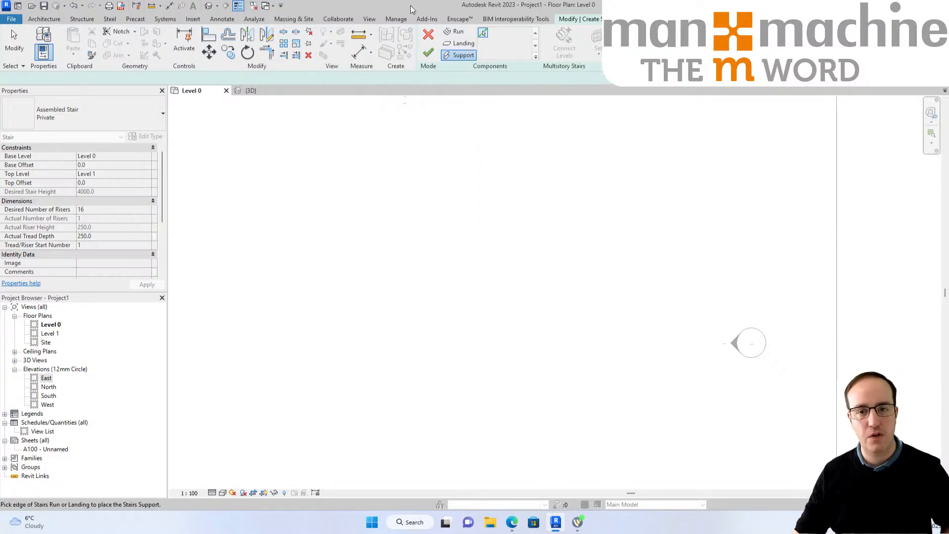
{"action": "left_click", "coordinate": [428, 33]}
Start a new stair and change its type to Residential-Left_Saddled.
{"action": "scroll", "coordinate": [459, 171], "scroll_direction": "down", "scroll_amount": 5}
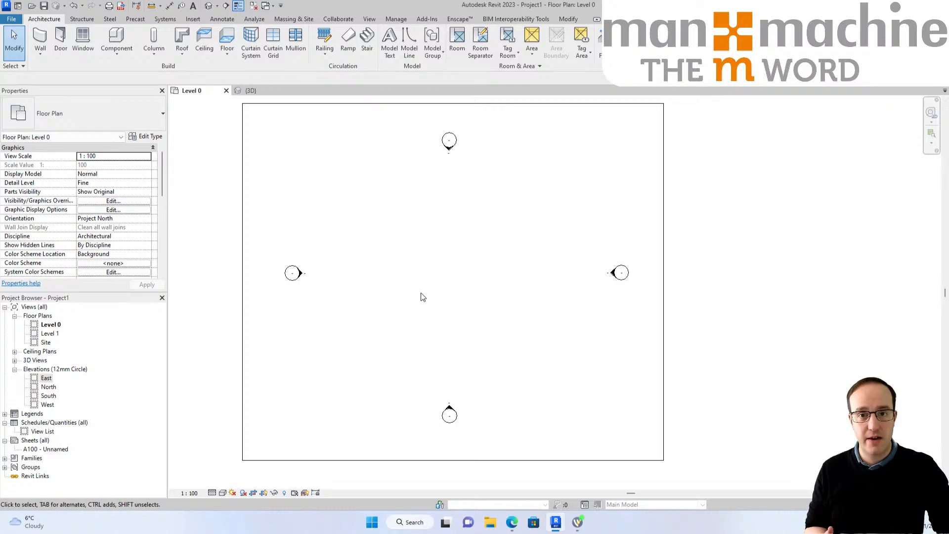
{"action": "left_click", "coordinate": [367, 46]}
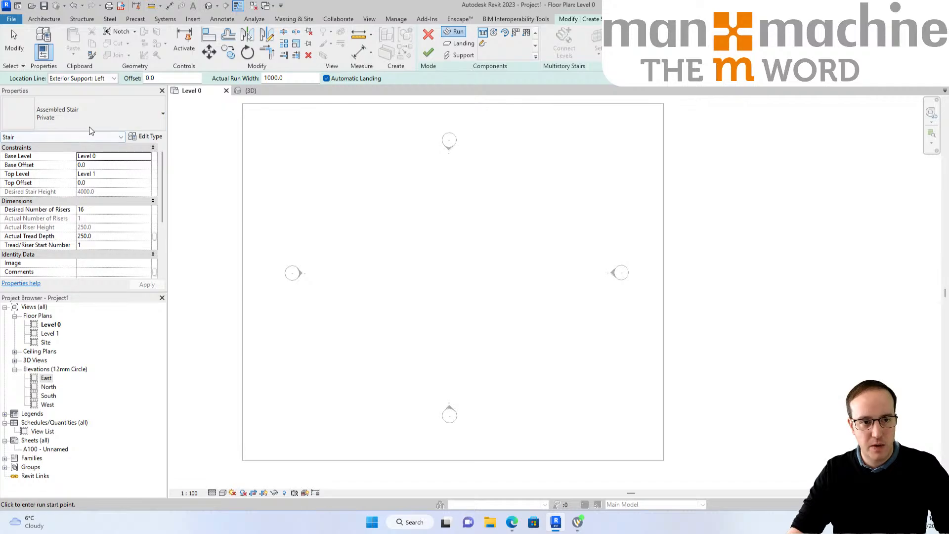
{"action": "left_click", "coordinate": [148, 111]}
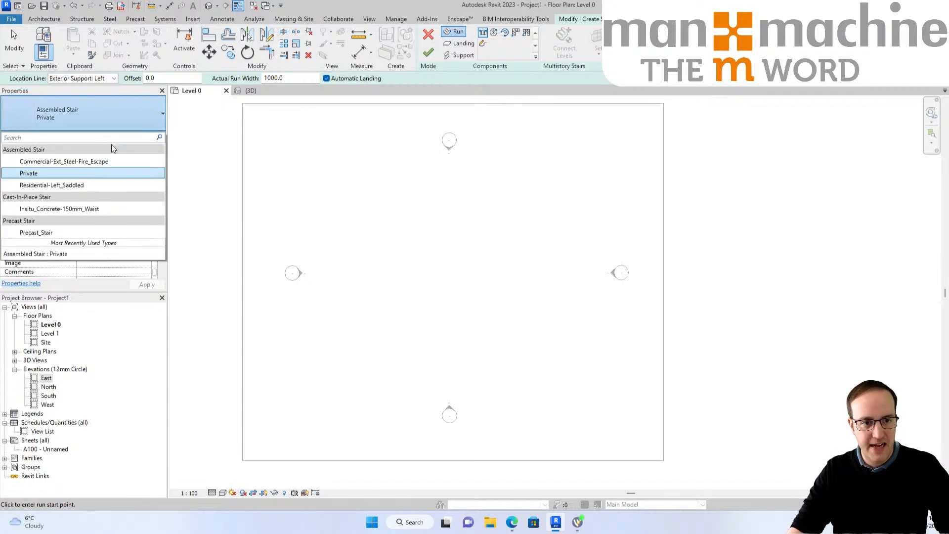
{"action": "left_click", "coordinate": [74, 185]}
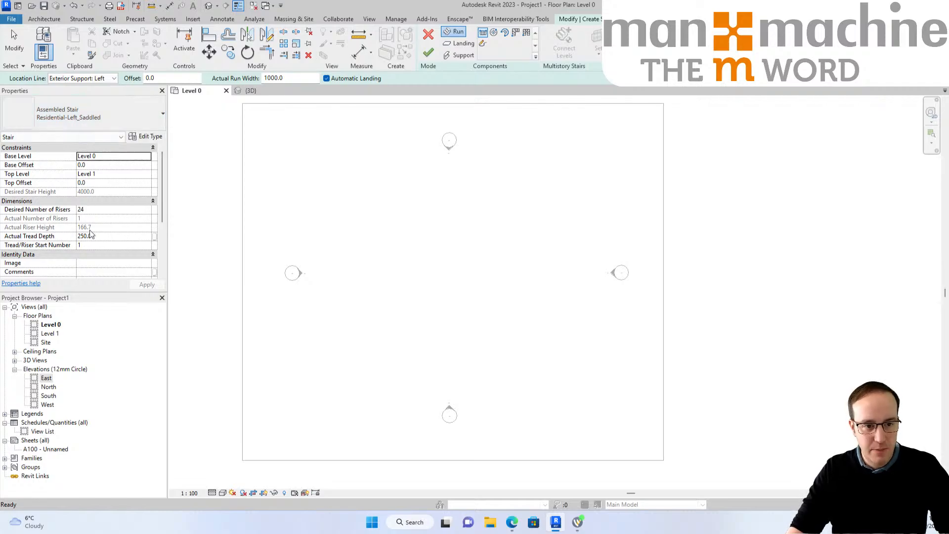
Set the Maximum Riser Height of the Residential-Left_Saddled stair type to 250 mm.
{"action": "left_click", "coordinate": [145, 137]}
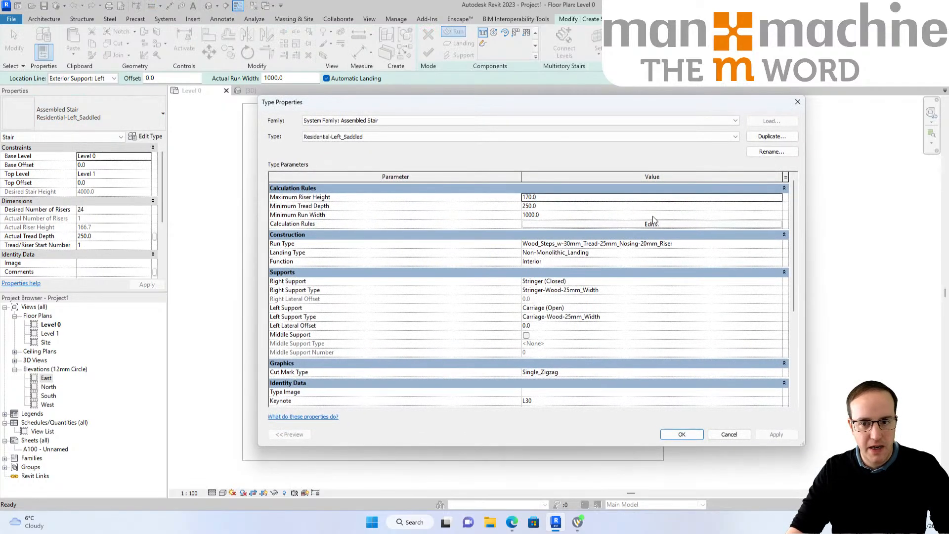
{"action": "left_click", "coordinate": [503, 196]}
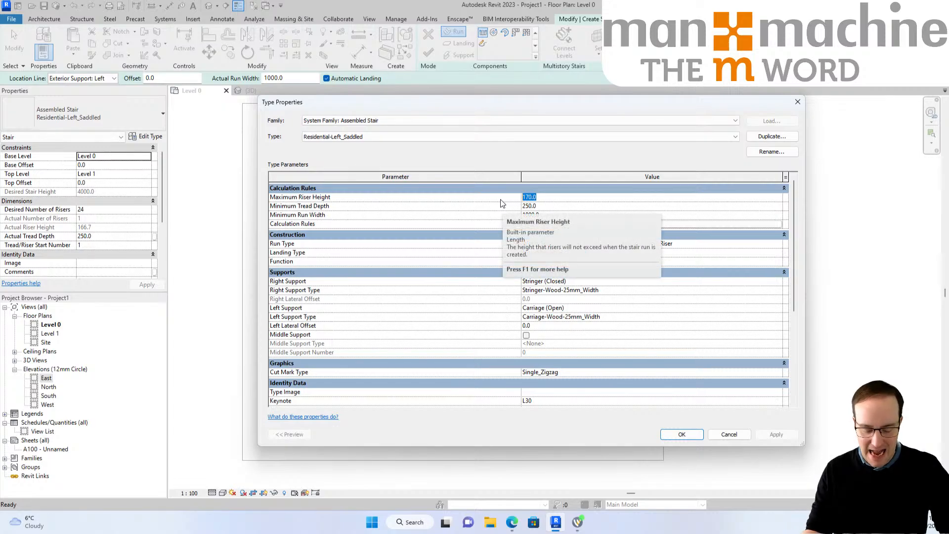
{"action": "type", "text": "25"}
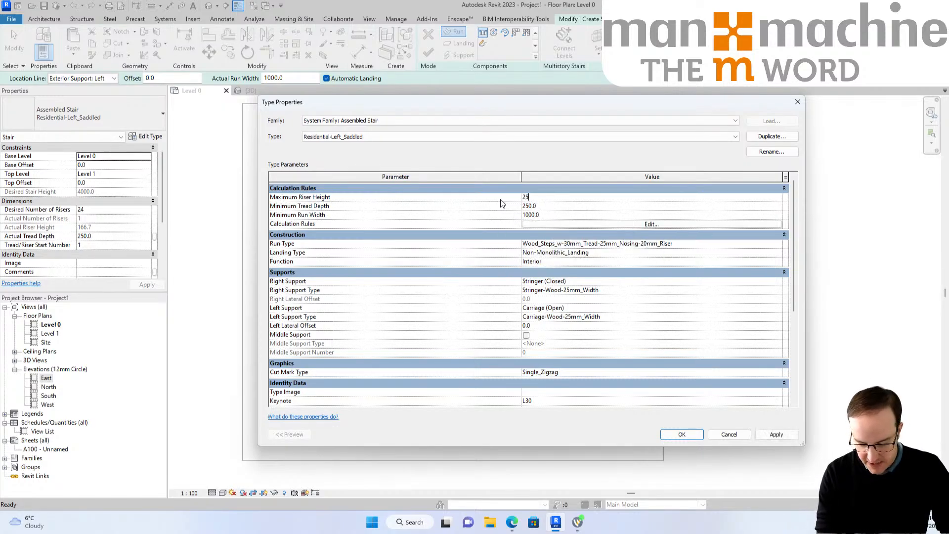
{"action": "left_click", "coordinate": [504, 199]}
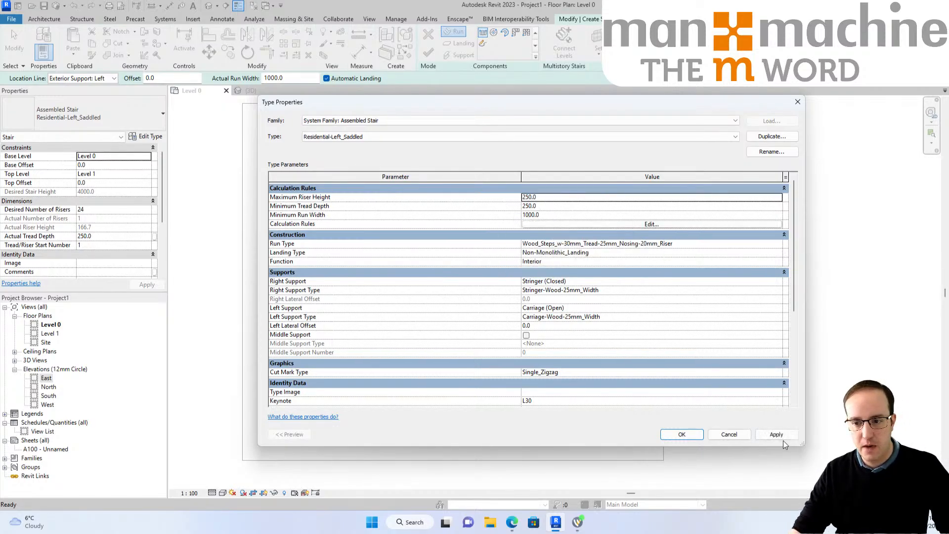
{"action": "left_click", "coordinate": [689, 435]}
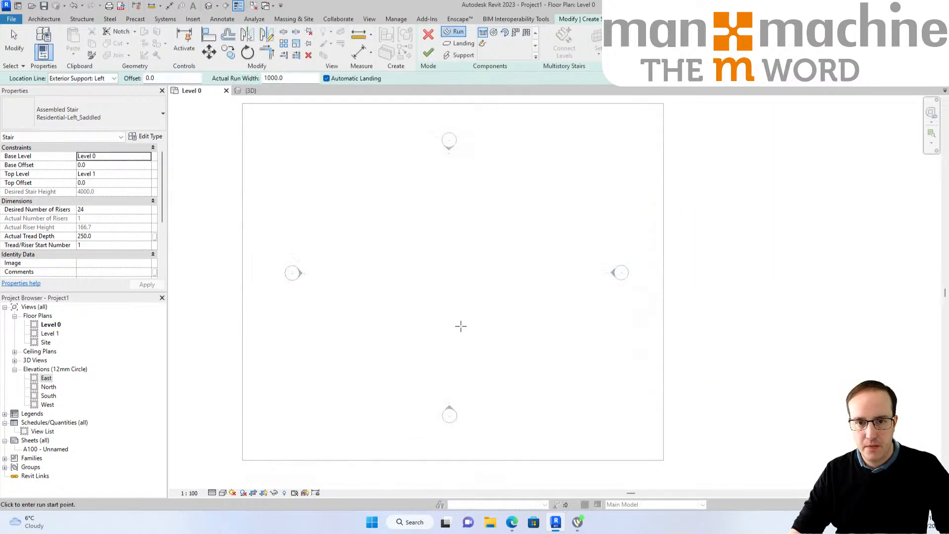
Try 15 as the stair's desired number of risers and replace it with 16.
{"action": "left_click", "coordinate": [94, 212]}
{"action": "type", "text": "15"}
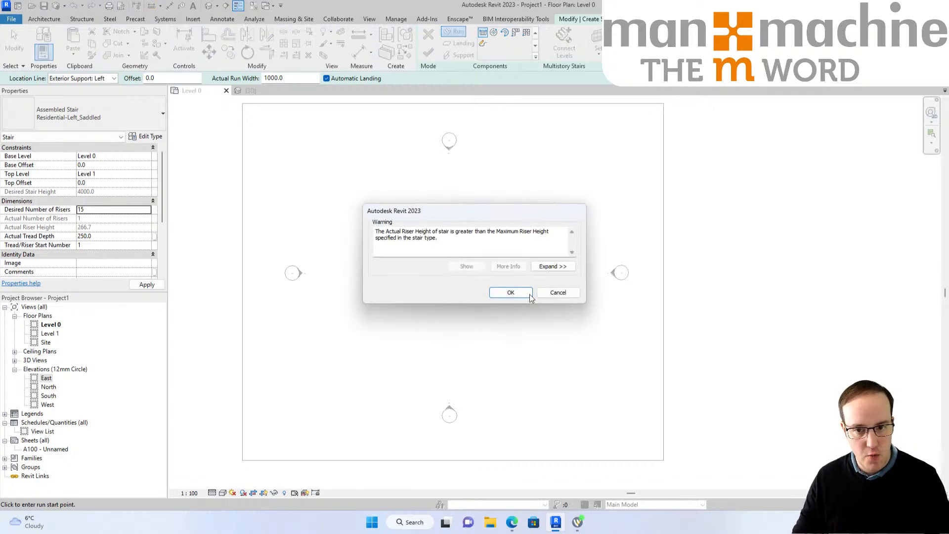
{"action": "left_click", "coordinate": [529, 296]}
{"action": "left_click", "coordinate": [102, 209]}
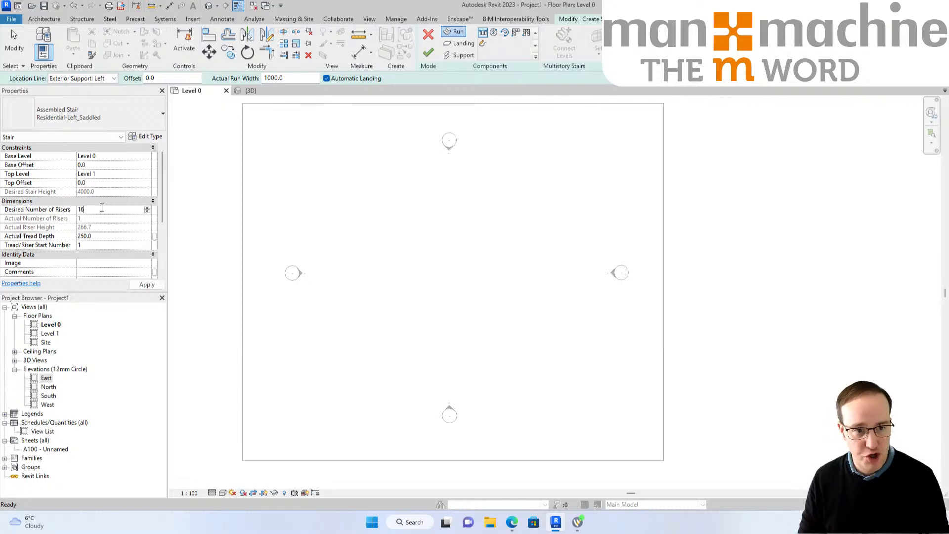
{"action": "type", "text": "16"}
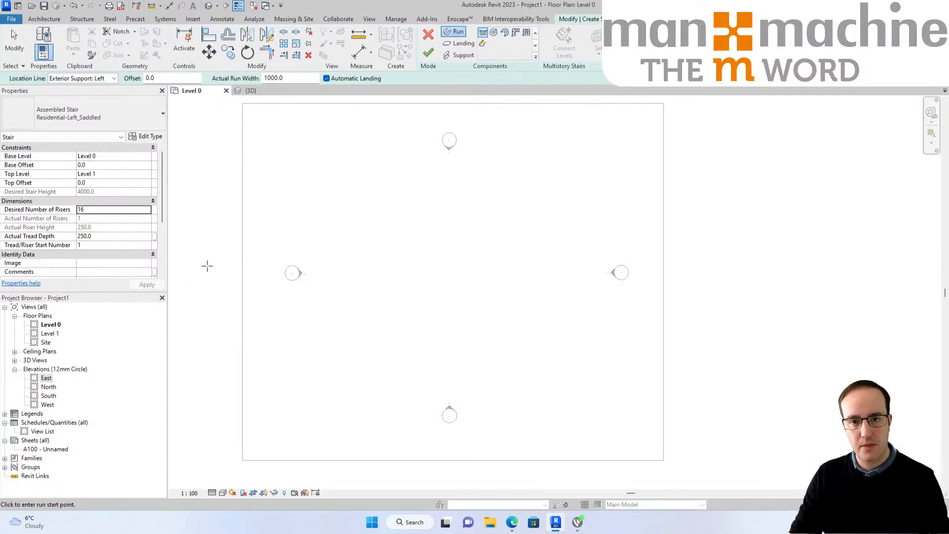
Start a sketched run and draw its first vertical boundary line, about 12900 mm long, in the middle of the plan.
{"action": "left_click", "coordinate": [482, 44]}
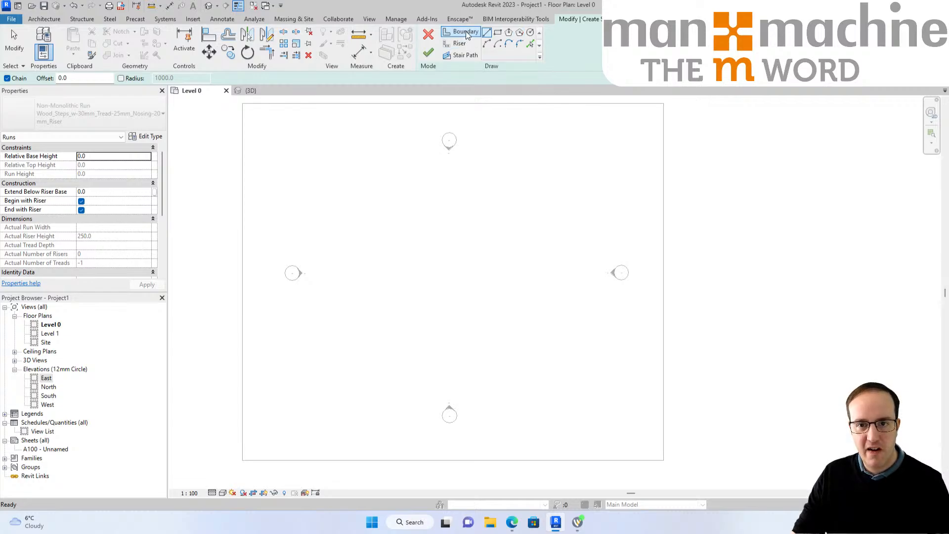
{"action": "left_click", "coordinate": [487, 32]}
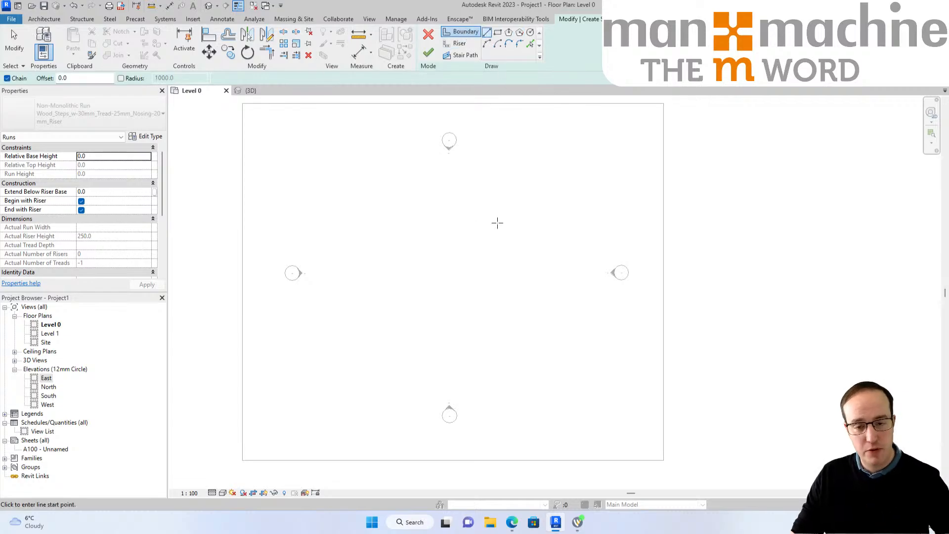
{"action": "left_click", "coordinate": [407, 348]}
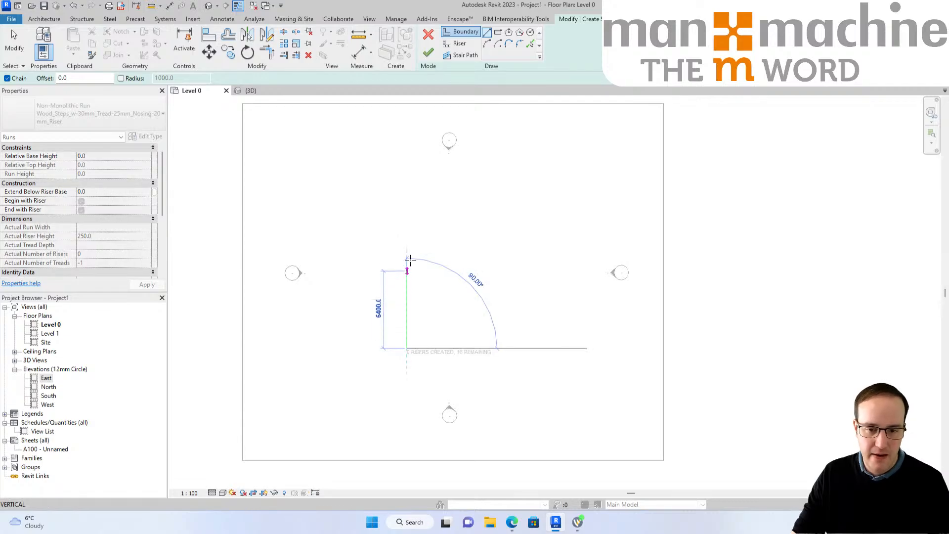
{"action": "left_click", "coordinate": [407, 193]}
{"action": "right_click", "coordinate": [461, 193]}
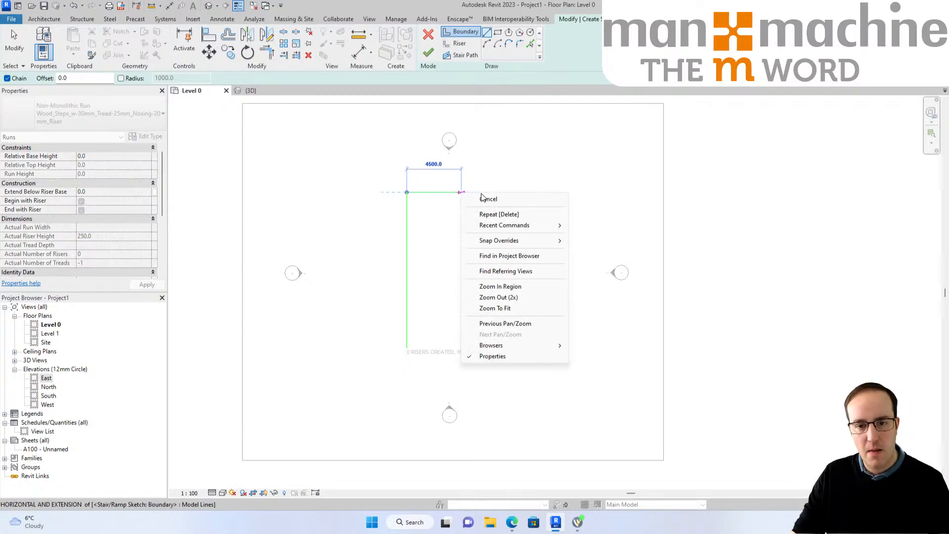
{"action": "left_click", "coordinate": [492, 198]}
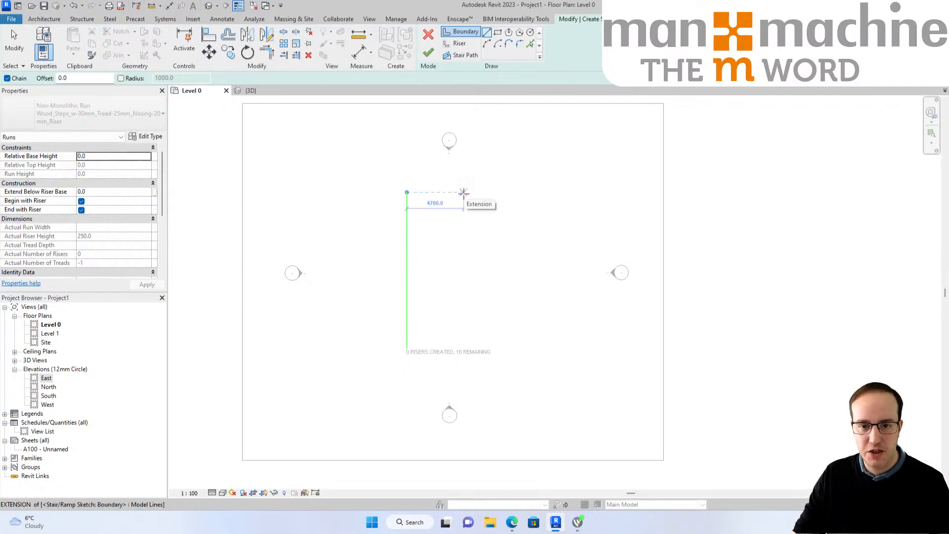
Draw a second boundary line about 12900 mm long, parallel to the first and about 7500 mm to its right.
{"action": "left_click", "coordinate": [498, 192]}
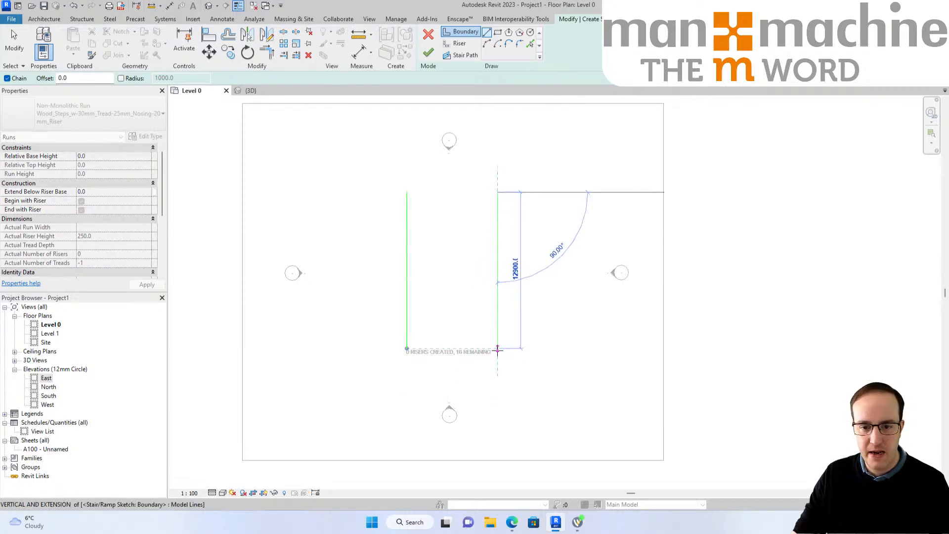
{"action": "left_click", "coordinate": [498, 349]}
{"action": "right_click", "coordinate": [601, 231]}
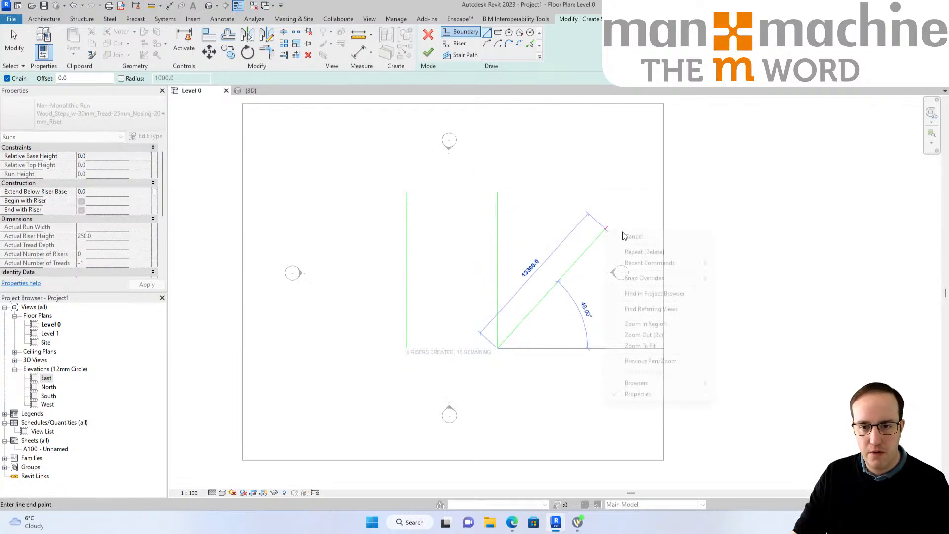
{"action": "left_click", "coordinate": [630, 236]}
{"action": "mouse_move", "coordinate": [444, 526]}
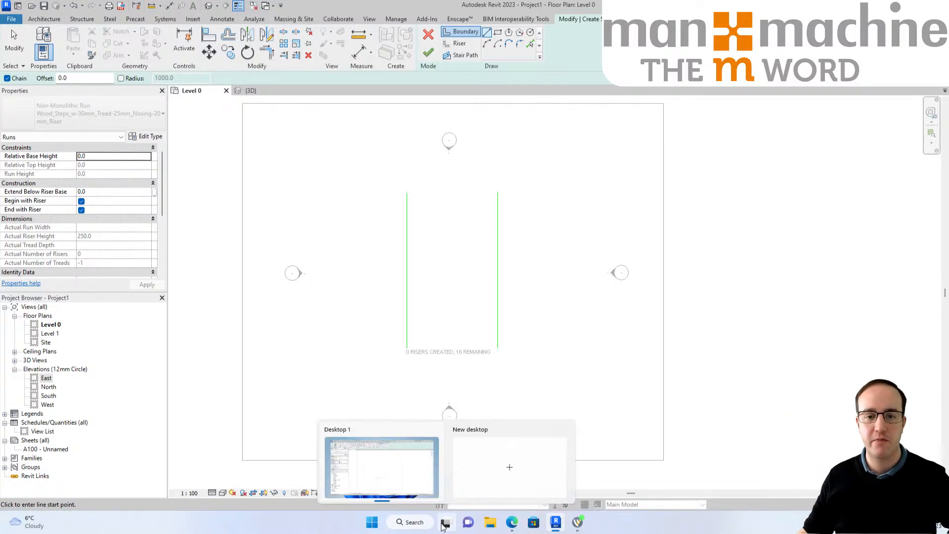
{"action": "right_click", "coordinate": [348, 280]}
{"action": "left_click", "coordinate": [357, 285]}
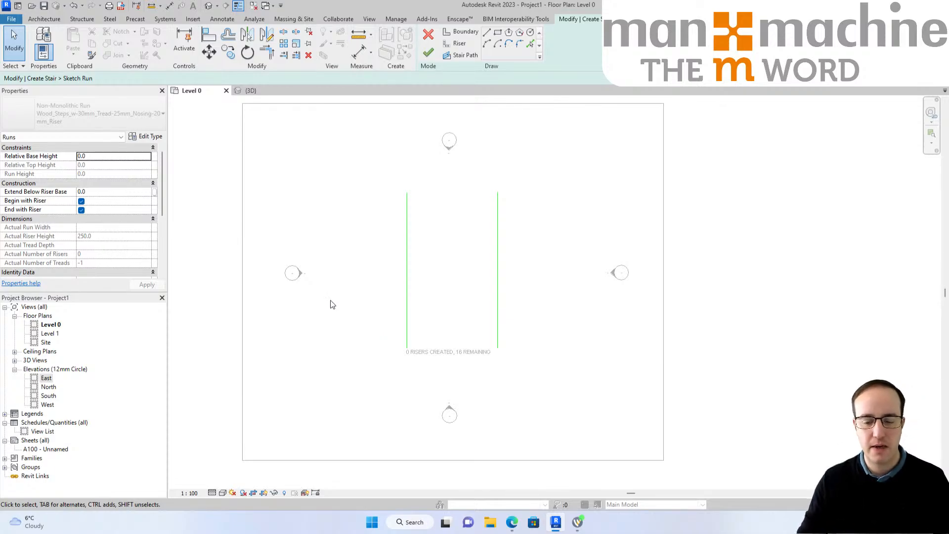
Draw three risers between the boundary lines, starting across their lower ends and spaced about 1200 mm apart.
{"action": "left_click", "coordinate": [457, 44]}
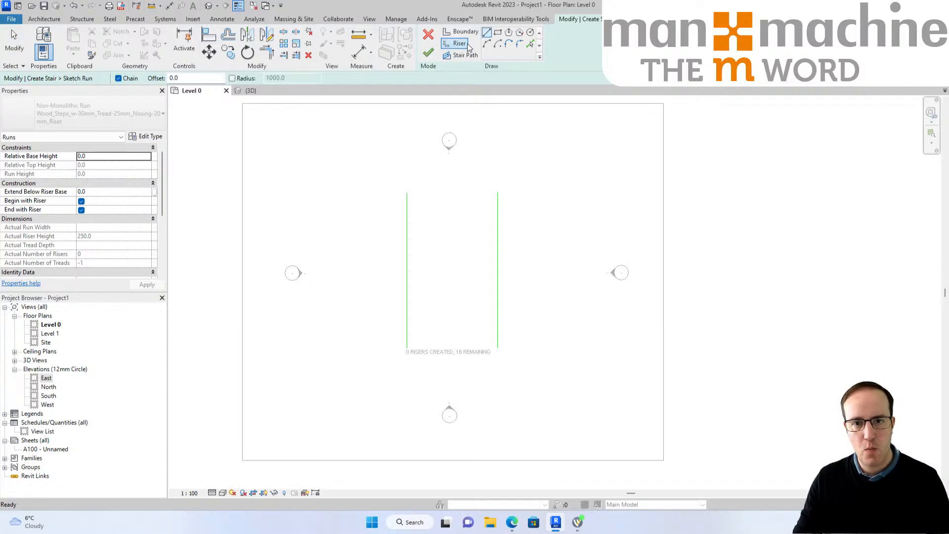
{"action": "left_click", "coordinate": [407, 348]}
{"action": "left_click", "coordinate": [497, 348]}
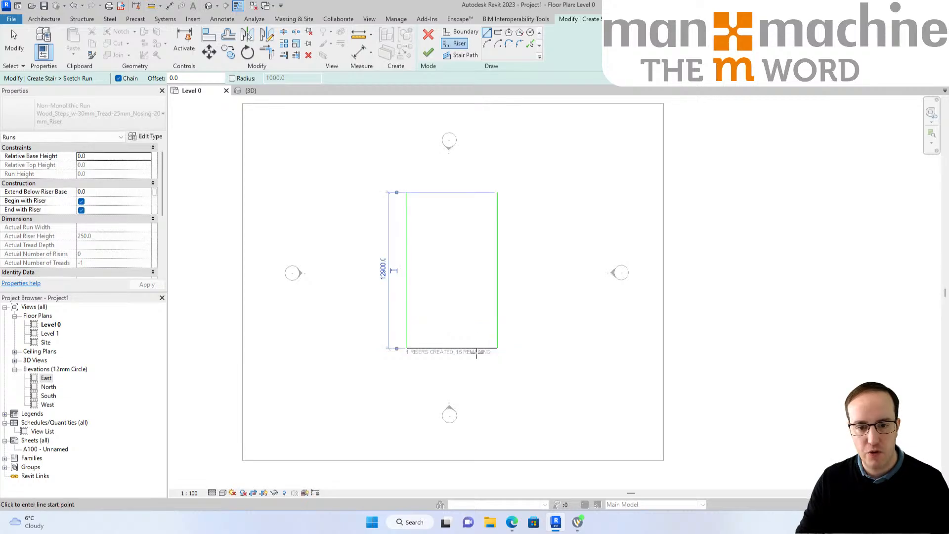
{"action": "scroll", "coordinate": [476, 354], "scroll_direction": "up", "scroll_amount": 3}
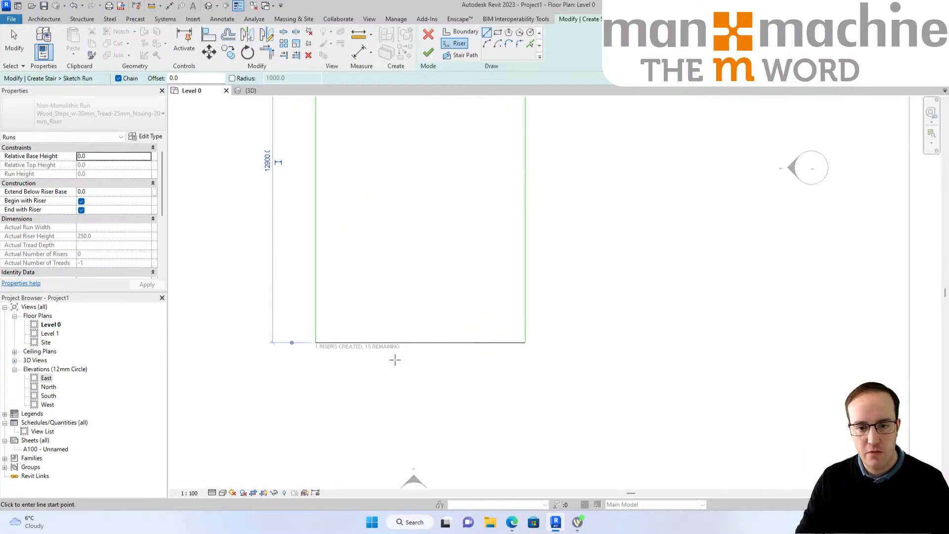
{"action": "left_click", "coordinate": [316, 309]}
{"action": "left_click", "coordinate": [524, 309]}
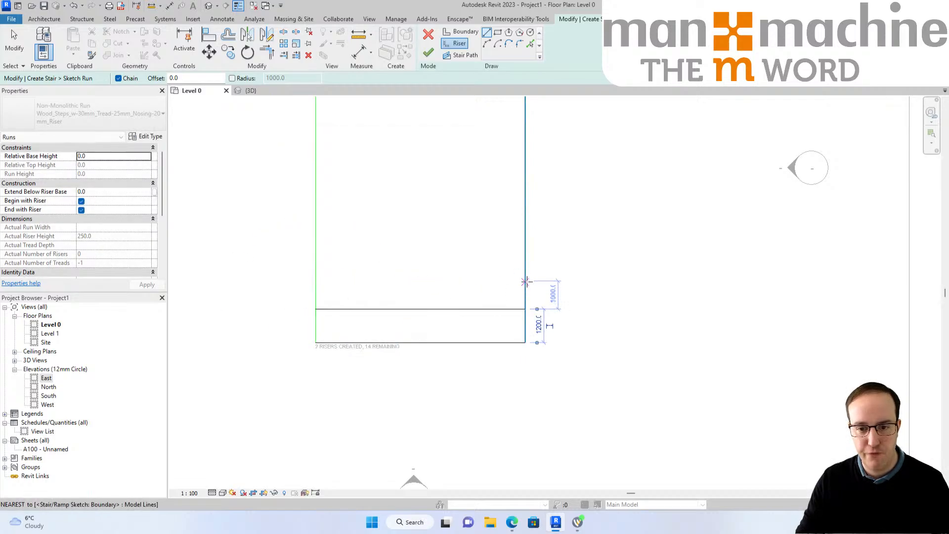
{"action": "left_click", "coordinate": [525, 276]}
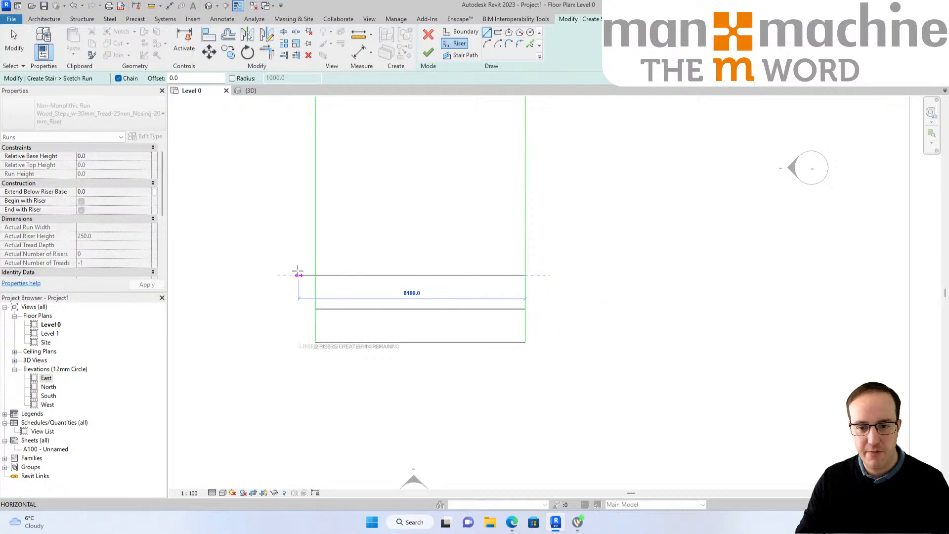
{"action": "left_click", "coordinate": [315, 273]}
Add the fourth, fifth and sixth risers across the boundary lines, each about 1200 mm above the previous one.
{"action": "scroll", "coordinate": [316, 253], "scroll_direction": "up", "scroll_amount": 1}
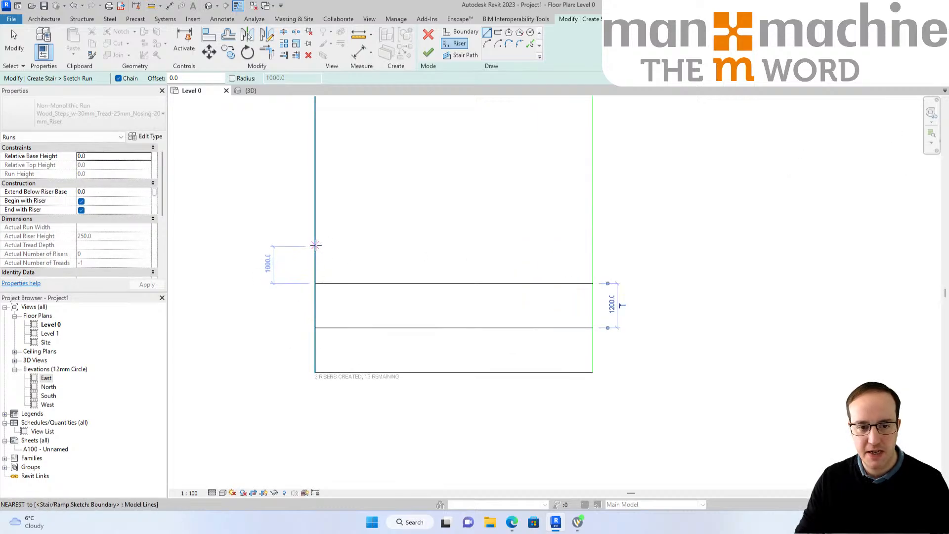
{"action": "left_click", "coordinate": [316, 239]}
{"action": "left_click", "coordinate": [597, 239]}
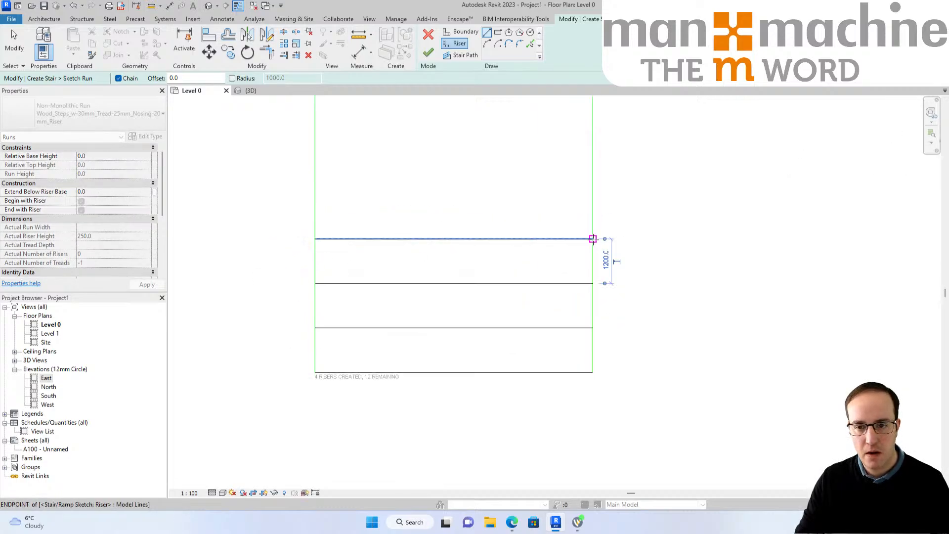
{"action": "scroll", "coordinate": [610, 259], "scroll_direction": "up", "scroll_amount": 1}
{"action": "scroll", "coordinate": [603, 251], "scroll_direction": "down", "scroll_amount": 2}
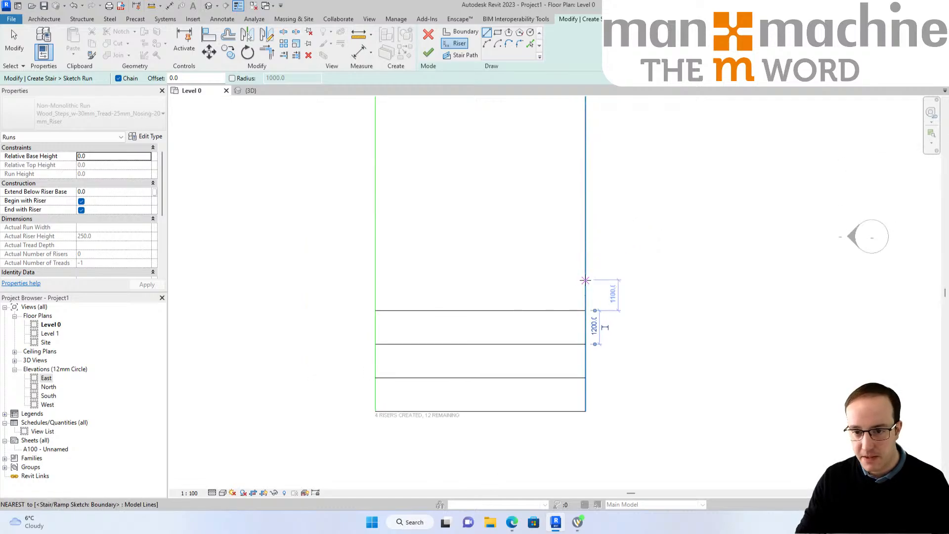
{"action": "left_click", "coordinate": [585, 277]}
{"action": "left_click", "coordinate": [375, 277]}
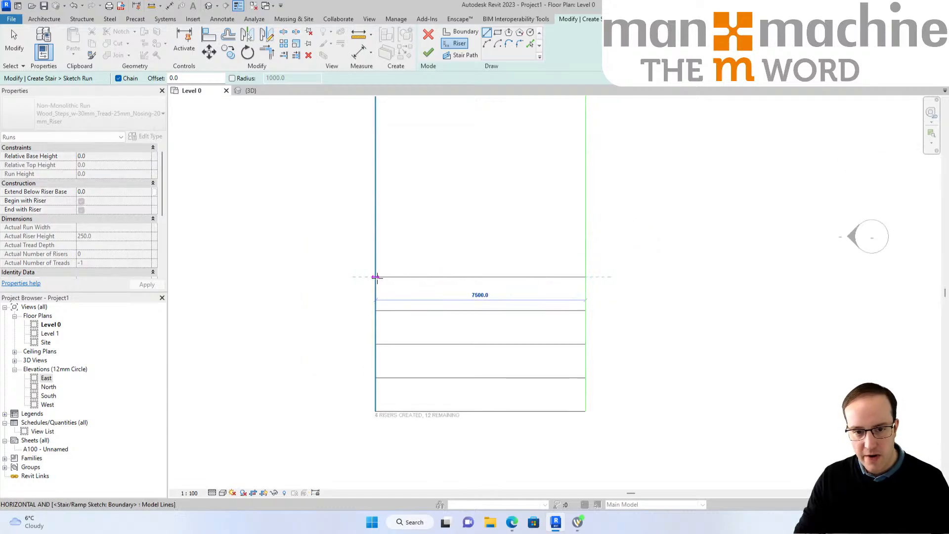
{"action": "left_click", "coordinate": [376, 242]}
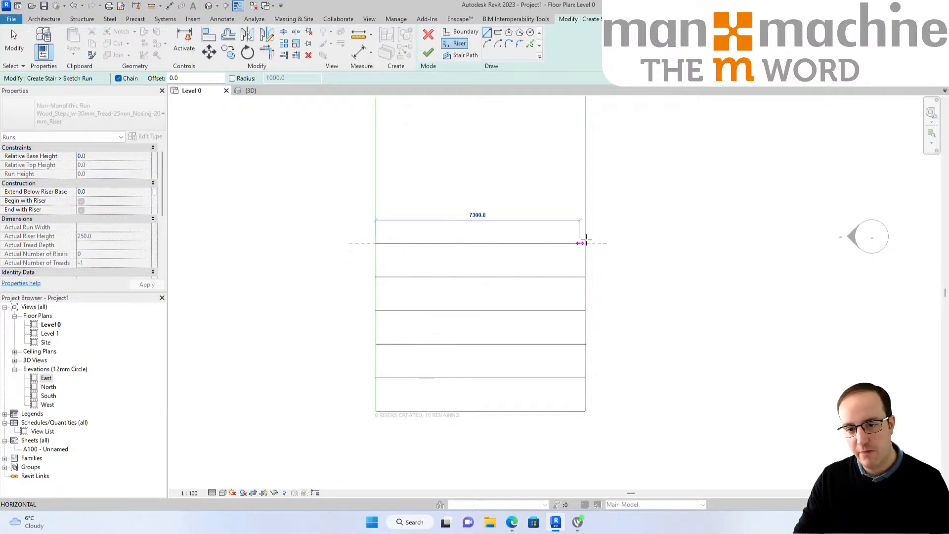
{"action": "key", "text": "Escape"}
Add the seventh to tenth risers across the boundary lines, continuing upward at about 1200 mm spacing.
{"action": "scroll", "coordinate": [586, 247], "scroll_direction": "up", "scroll_amount": 2}
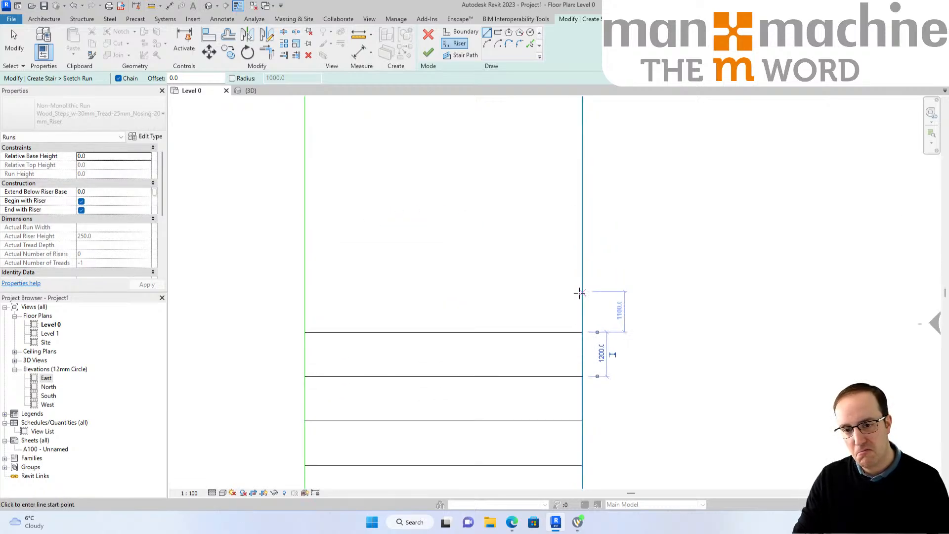
{"action": "left_click", "coordinate": [582, 288]}
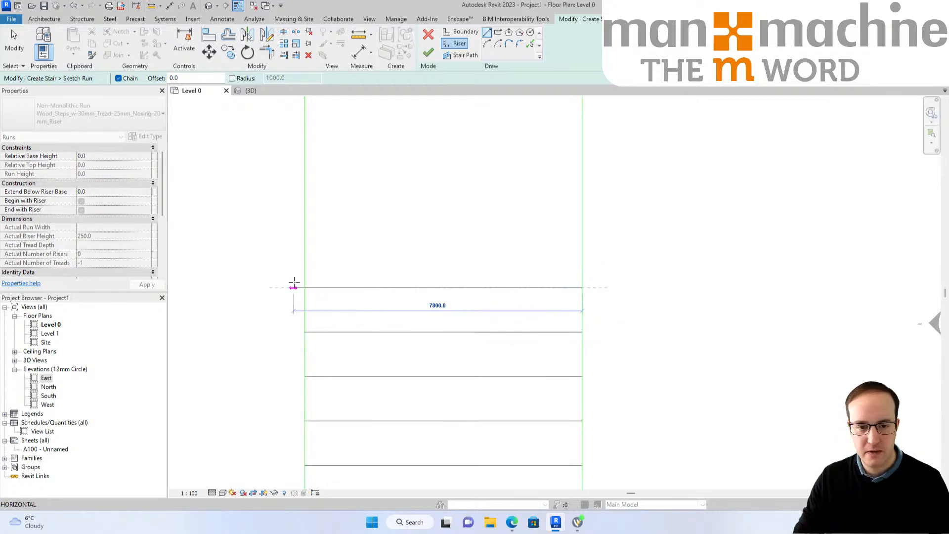
{"action": "left_click", "coordinate": [305, 288]}
{"action": "scroll", "coordinate": [314, 262], "scroll_direction": "down", "scroll_amount": 2}
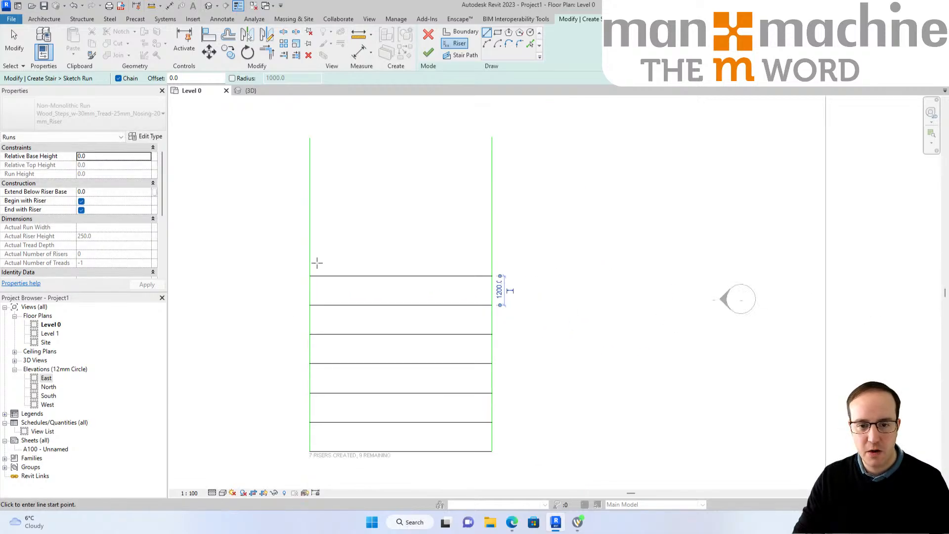
{"action": "left_click", "coordinate": [307, 297]}
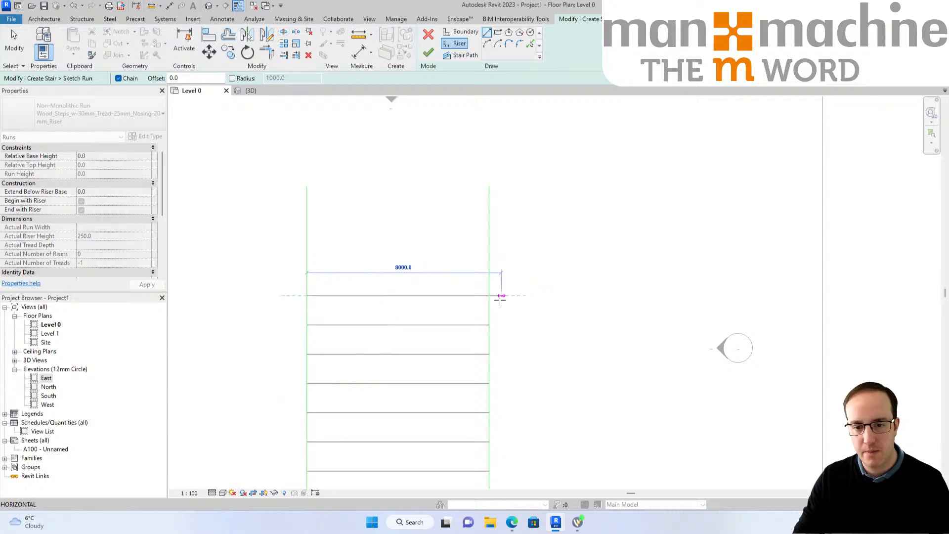
{"action": "left_click", "coordinate": [490, 295]}
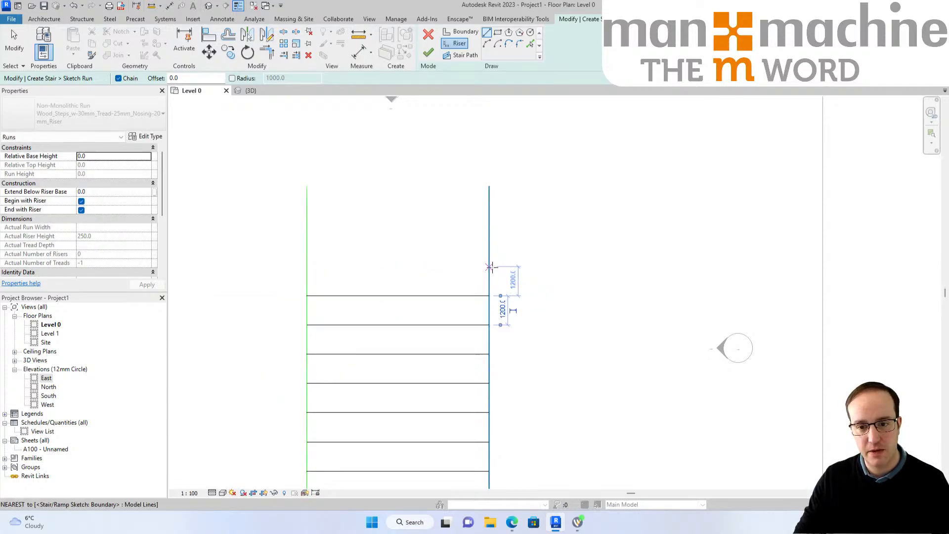
{"action": "left_click", "coordinate": [489, 267]}
{"action": "left_click", "coordinate": [307, 266]}
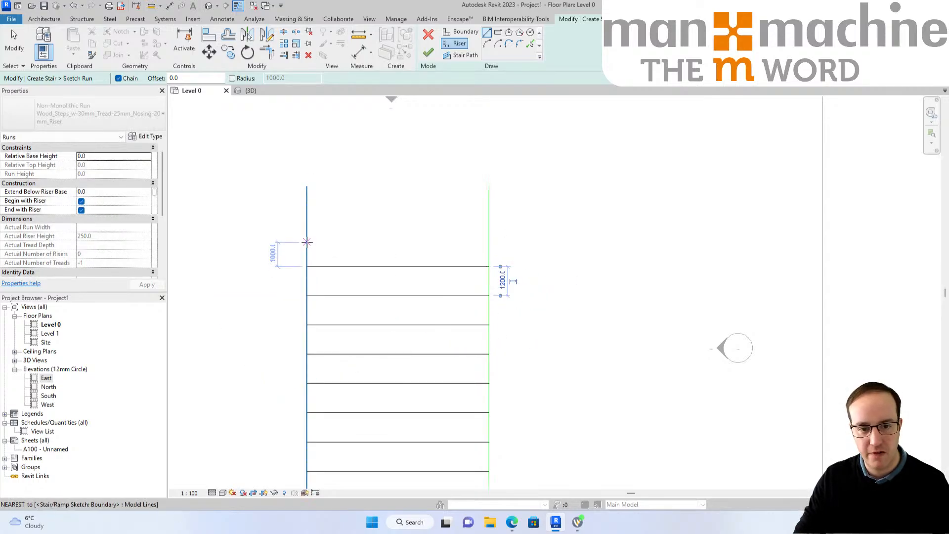
{"action": "left_click", "coordinate": [307, 236]}
{"action": "left_click", "coordinate": [490, 237]}
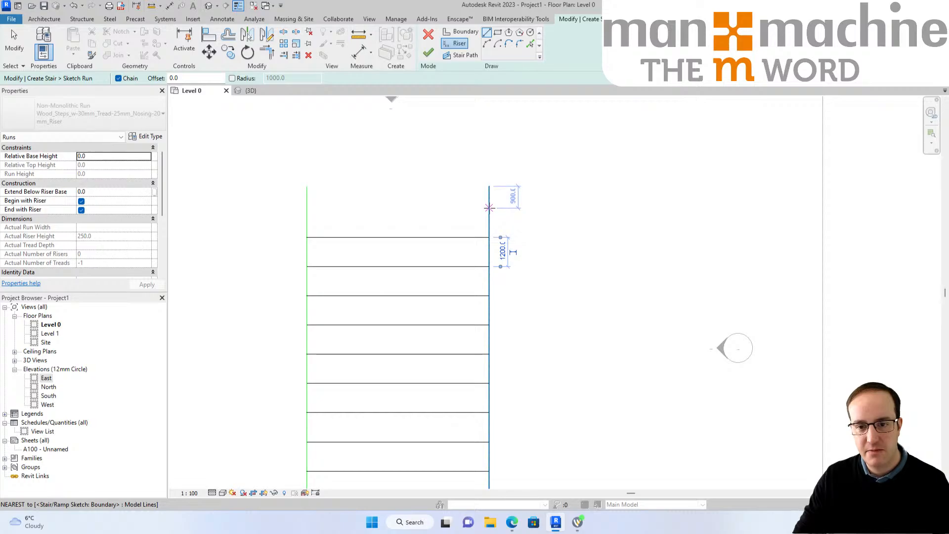
Draw an eleventh riser near the upper ends of the boundary lines and set its distance from the tenth to 1200 mm.
{"action": "left_click", "coordinate": [489, 215]}
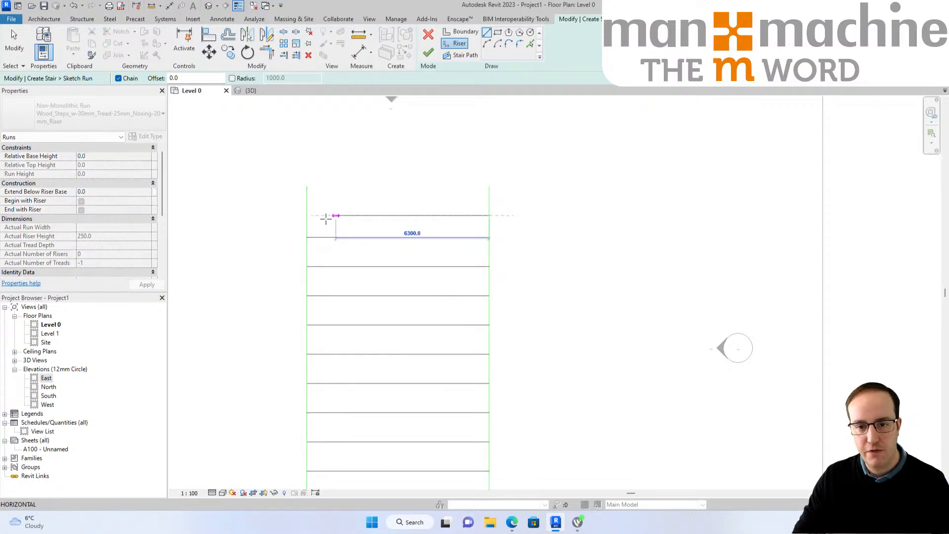
{"action": "left_click", "coordinate": [308, 215]}
{"action": "key", "text": "Escape"}
{"action": "key", "text": "Escape"}
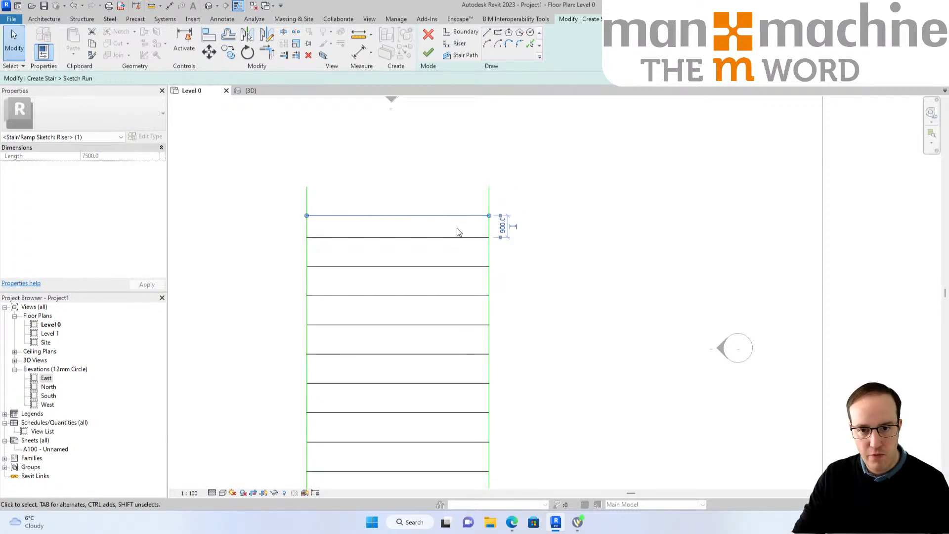
{"action": "left_click", "coordinate": [502, 227]}
{"action": "type", "text": "12"}
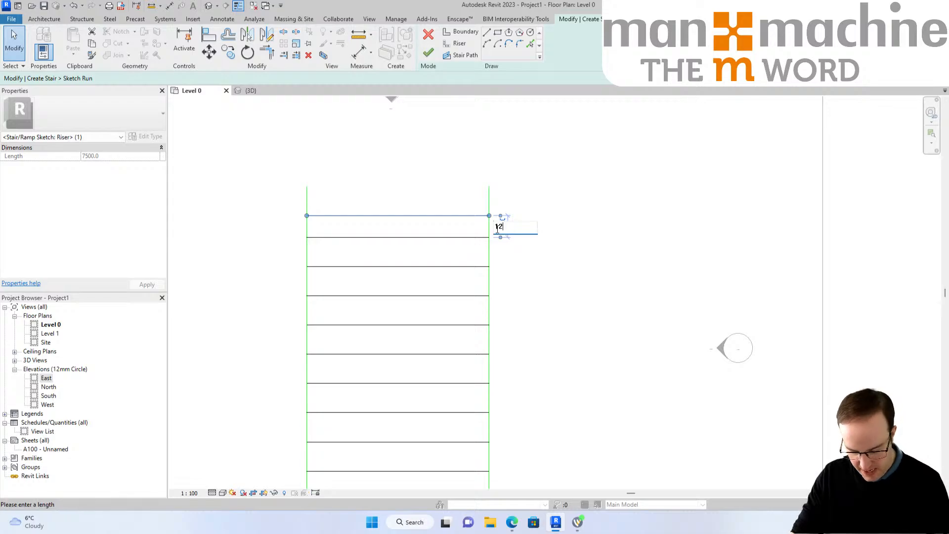
{"action": "type", "text": "00"}
{"action": "key", "text": "Return"}
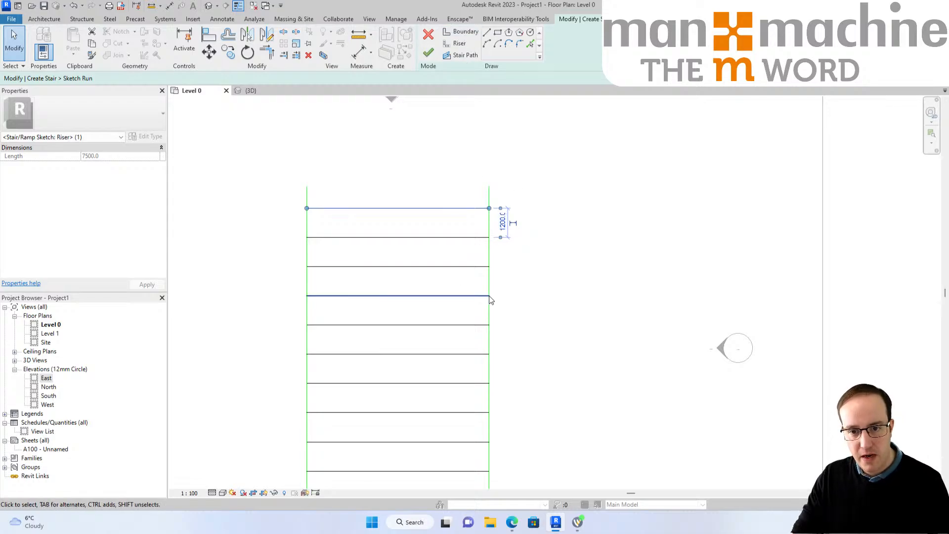
Shorten the upper ends of both boundary lines so that they finish at the topmost riser.
{"action": "left_click_drag", "start_coordinate": [490, 187], "coordinate": [489, 208]}
{"action": "left_click", "coordinate": [279, 226]}
{"action": "left_click", "coordinate": [309, 208]}
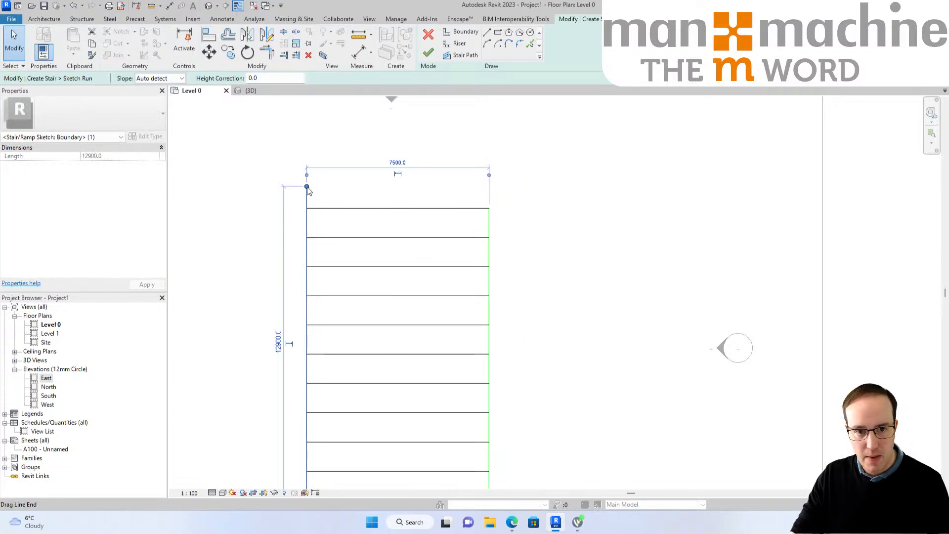
{"action": "left_click_drag", "start_coordinate": [308, 186], "coordinate": [307, 208]}
{"action": "left_click", "coordinate": [384, 320]}
Draw a straight stair path down the centre of the run, from the topmost riser's midpoint to the bottom riser's midpoint.
{"action": "scroll", "coordinate": [429, 260], "scroll_direction": "down", "scroll_amount": 2}
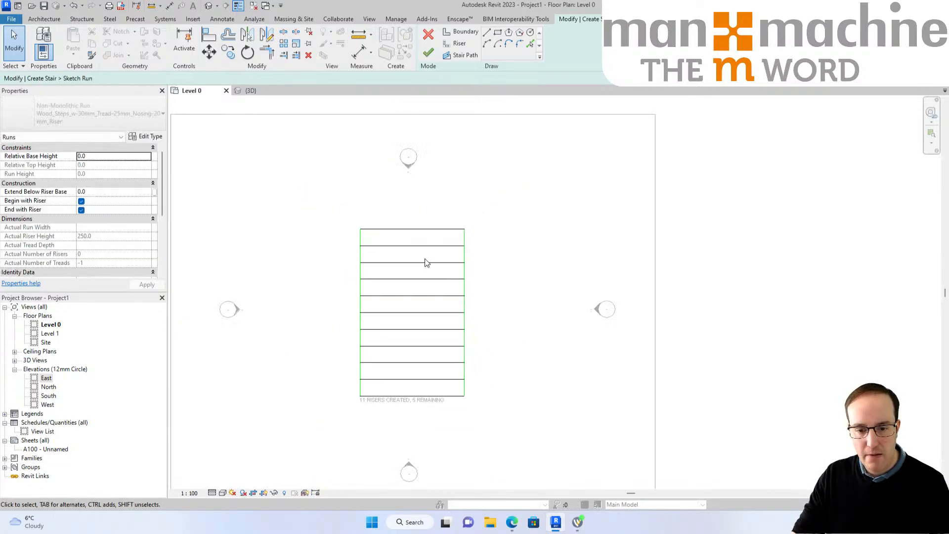
{"action": "scroll", "coordinate": [373, 386], "scroll_direction": "up", "scroll_amount": 1}
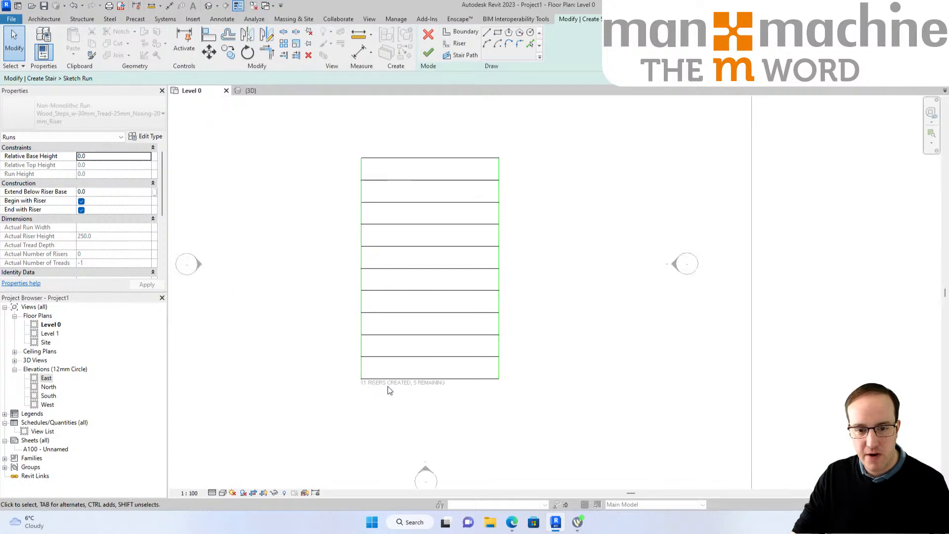
{"action": "scroll", "coordinate": [415, 383], "scroll_direction": "down", "scroll_amount": 1}
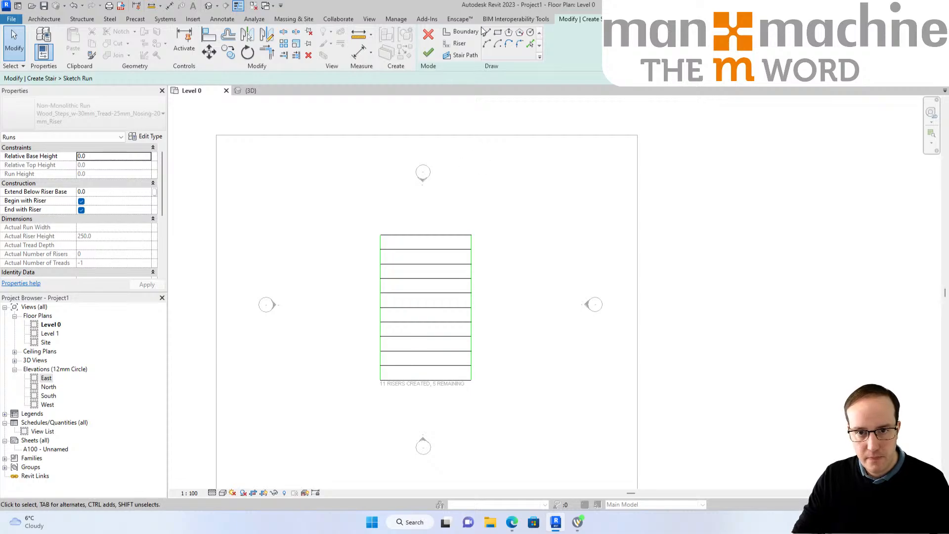
{"action": "left_click", "coordinate": [460, 55]}
{"action": "left_click", "coordinate": [426, 235]}
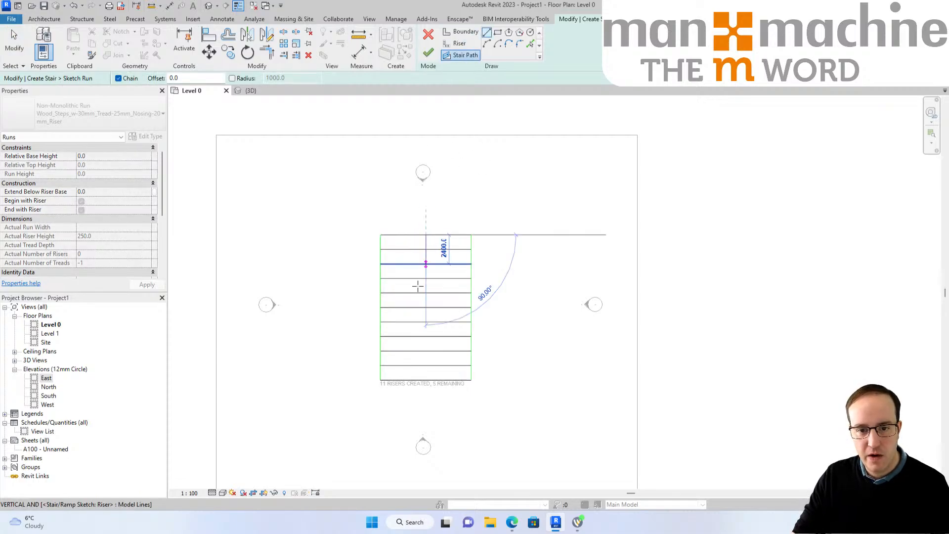
{"action": "left_click", "coordinate": [425, 379]}
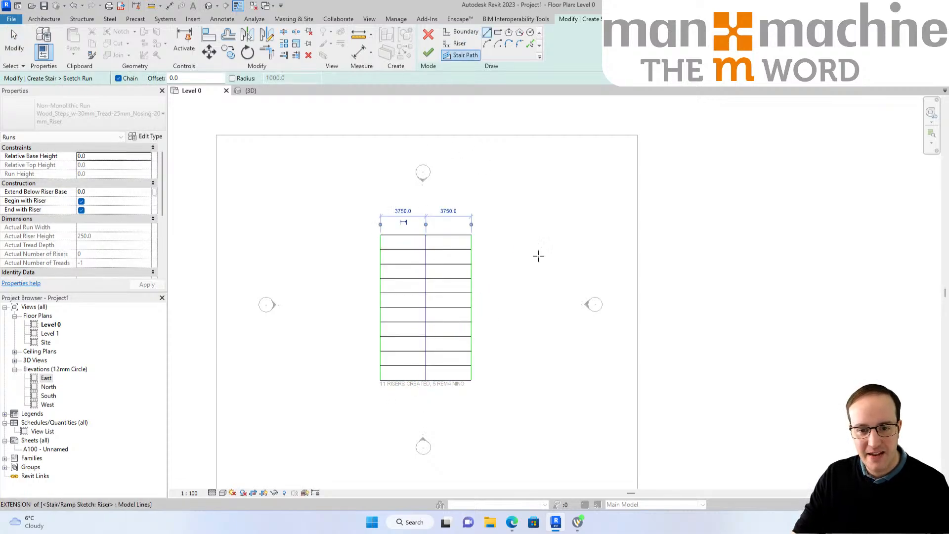
{"action": "right_click", "coordinate": [575, 180]}
{"action": "left_click", "coordinate": [601, 187]}
{"action": "right_click", "coordinate": [553, 187]}
{"action": "left_click", "coordinate": [580, 191]}
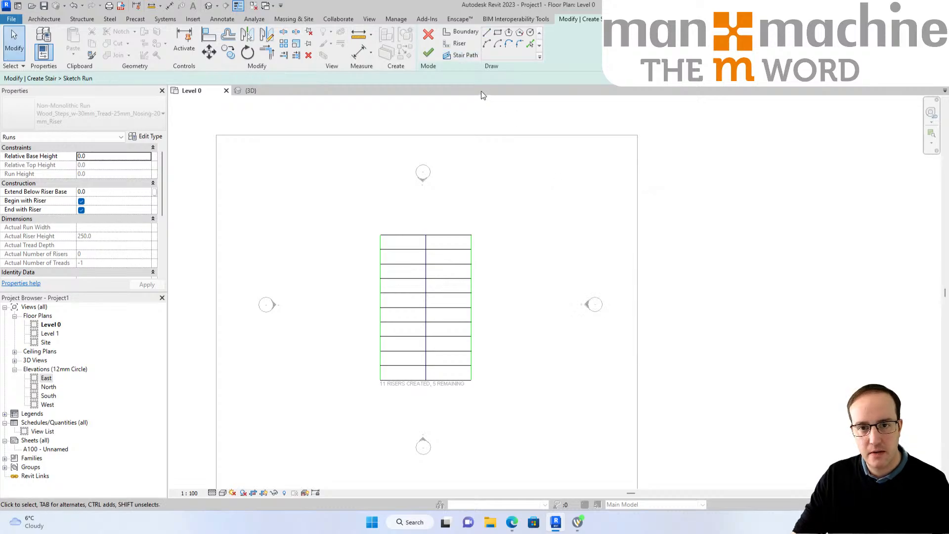
Finish the run sketch and inspect the resulting stair run in the 3D view.
{"action": "left_click", "coordinate": [430, 59]}
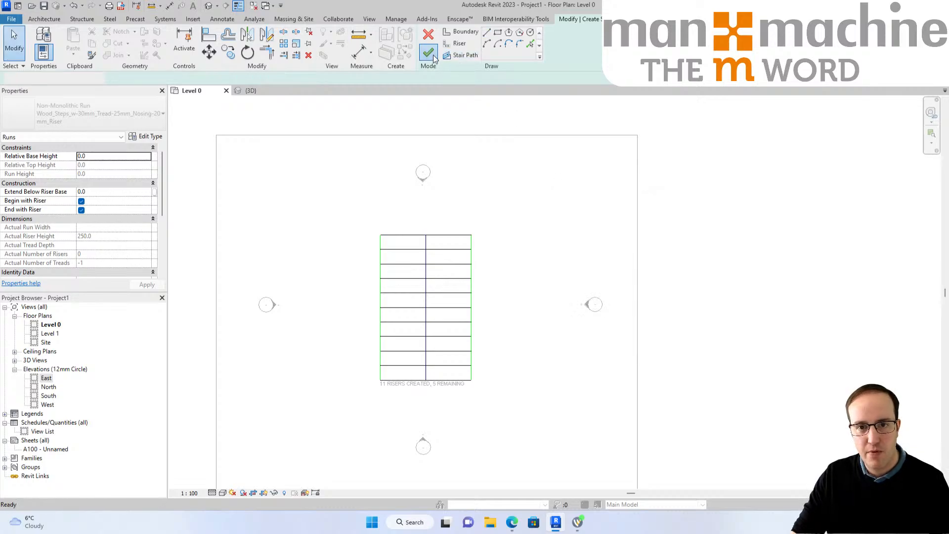
{"action": "left_click", "coordinate": [210, 6]}
{"action": "scroll", "coordinate": [526, 367], "scroll_direction": "down", "scroll_amount": 3}
{"action": "middle_click_drag", "start_coordinate": [527, 367], "coordinate": [481, 328]}
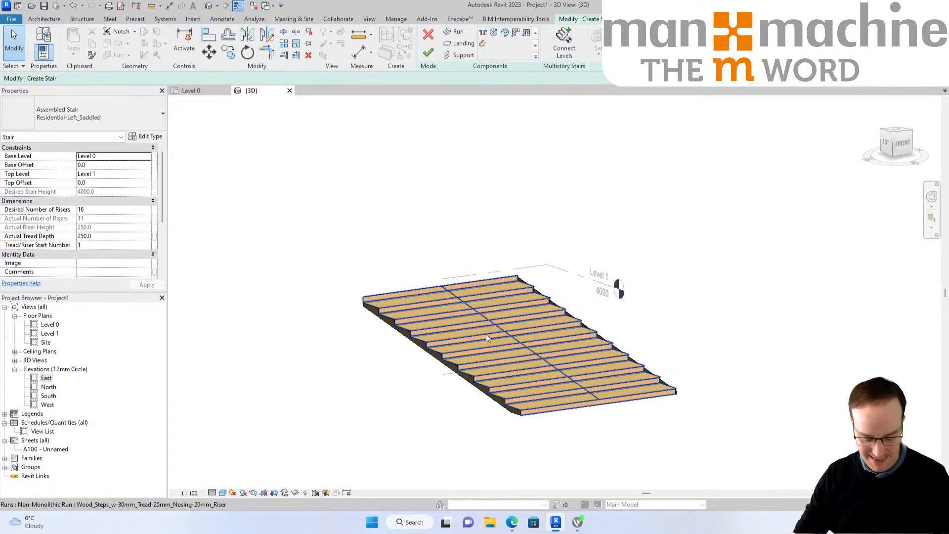
{"action": "middle_click_drag", "start_coordinate": [542, 346], "coordinate": [563, 336], "text": "shift"}
Return to the Level 0 plan and undo the run sketch back to the single left boundary line.
{"action": "left_click", "coordinate": [191, 91]}
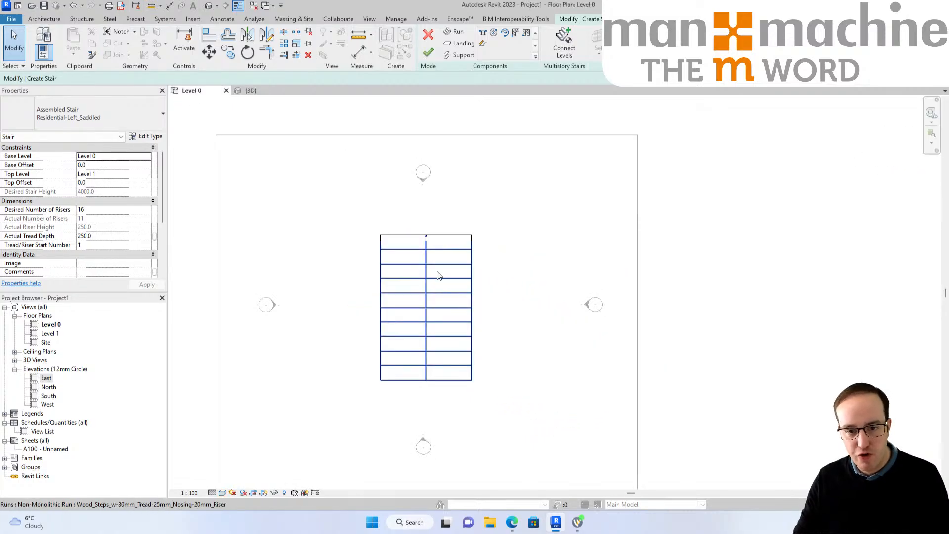
{"action": "left_click", "coordinate": [414, 250]}
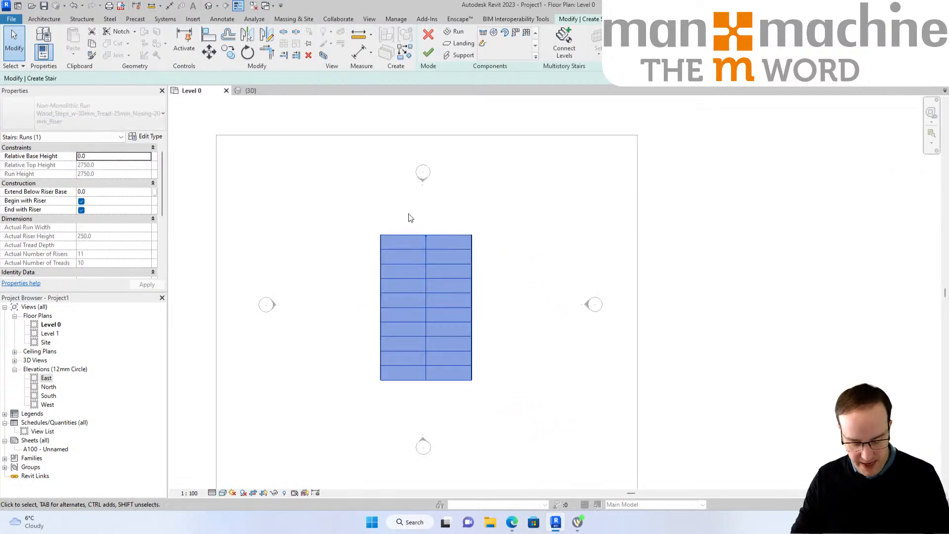
{"action": "key", "text": "Return"}
{"action": "scroll", "coordinate": [440, 309], "scroll_direction": "up", "scroll_amount": 2}
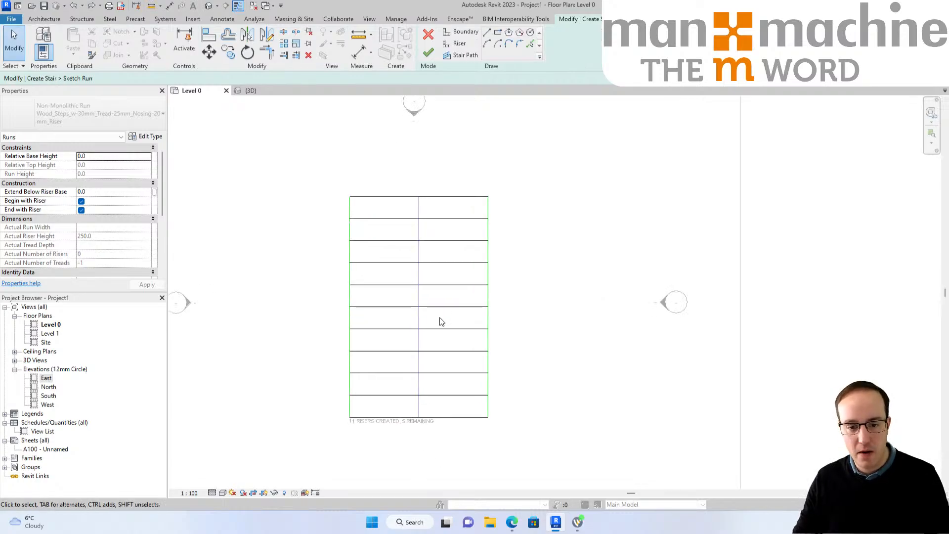
{"action": "scroll", "coordinate": [435, 314], "scroll_direction": "down", "scroll_amount": 1}
{"action": "scroll", "coordinate": [436, 314], "scroll_direction": "up", "scroll_amount": 2}
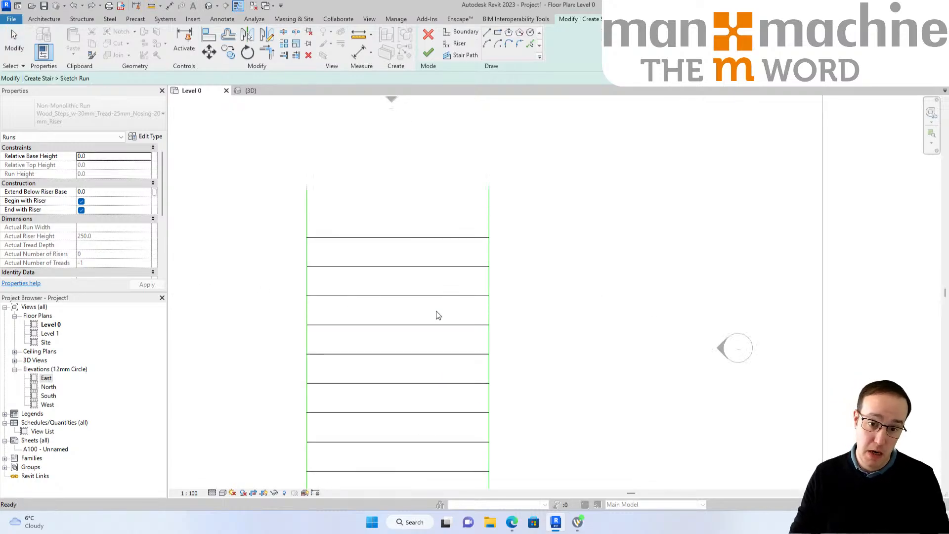
{"action": "scroll", "coordinate": [436, 311], "scroll_direction": "up", "scroll_amount": 1}
{"action": "scroll", "coordinate": [436, 311], "scroll_direction": "down", "scroll_amount": 4}
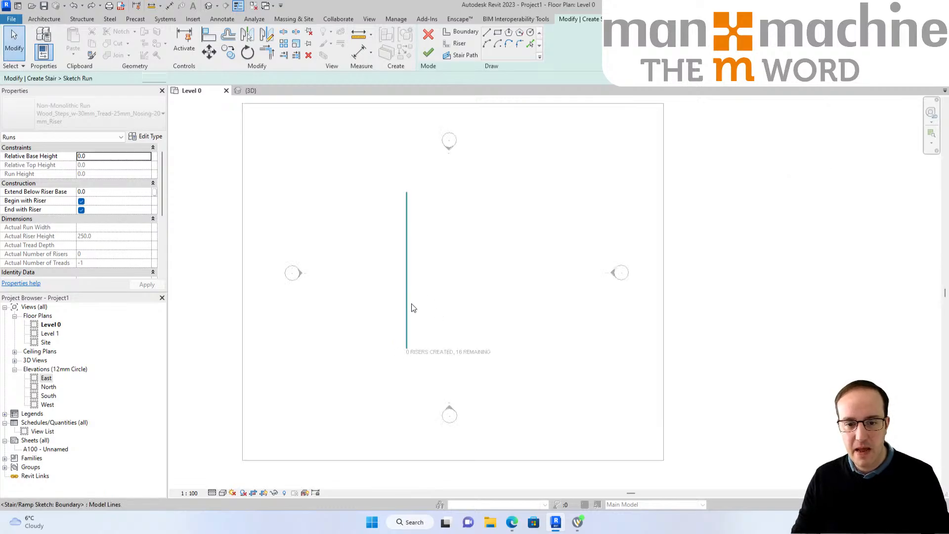
Move the remaining boundary line slightly down and to the right and set its length to 10000 mm.
{"action": "left_click_drag", "start_coordinate": [408, 306], "coordinate": [429, 324]}
{"action": "left_click", "coordinate": [398, 291]}
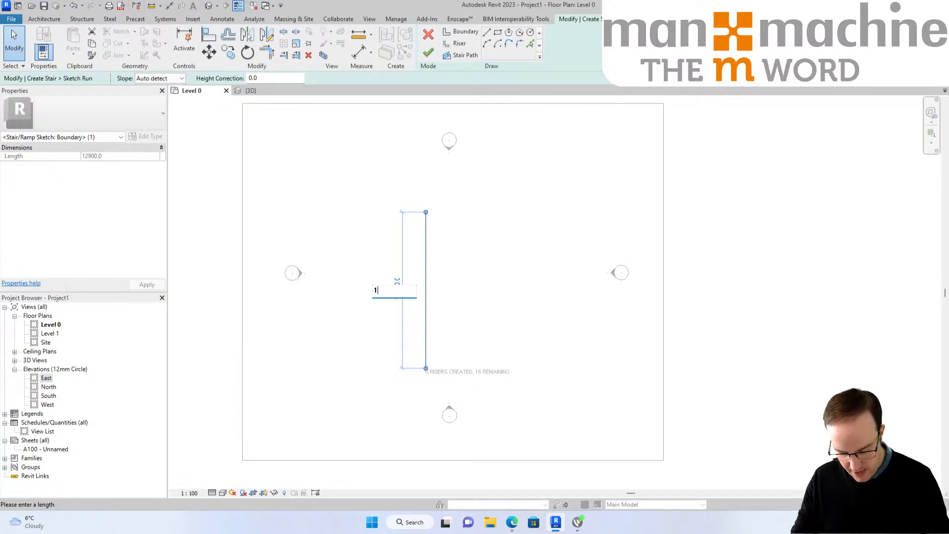
{"action": "key", "text": "Return"}
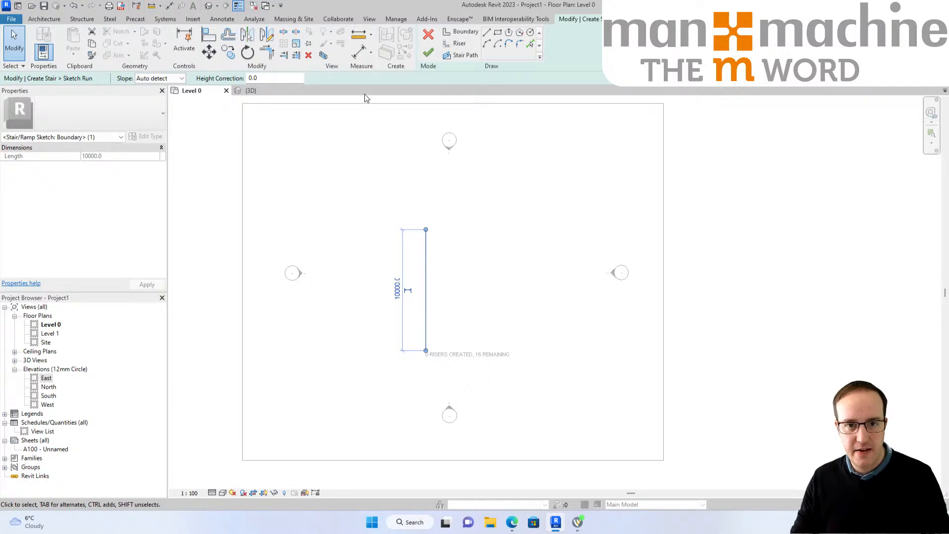
Draw a second vertical boundary line 1200 mm to the right of the first, level with both of its ends.
{"action": "left_click", "coordinate": [487, 34]}
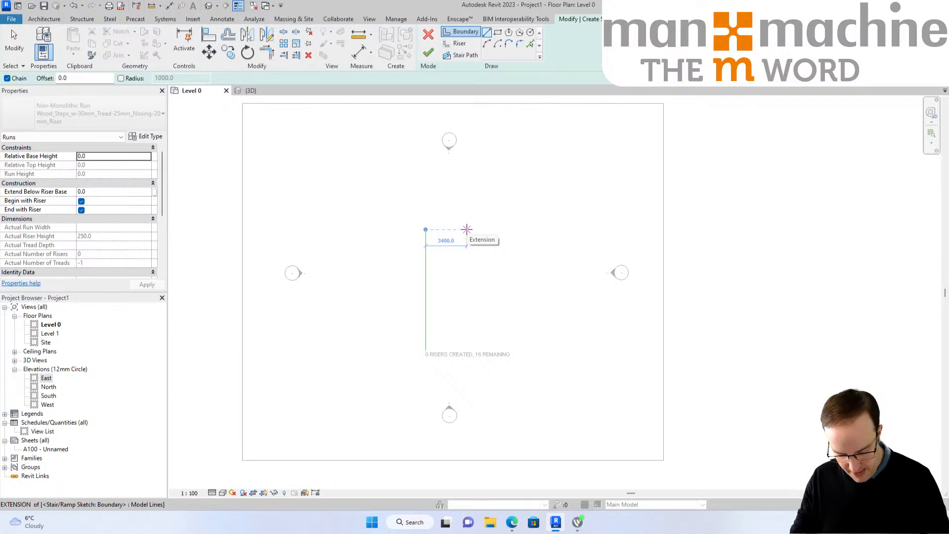
{"action": "left_click", "coordinate": [440, 229]}
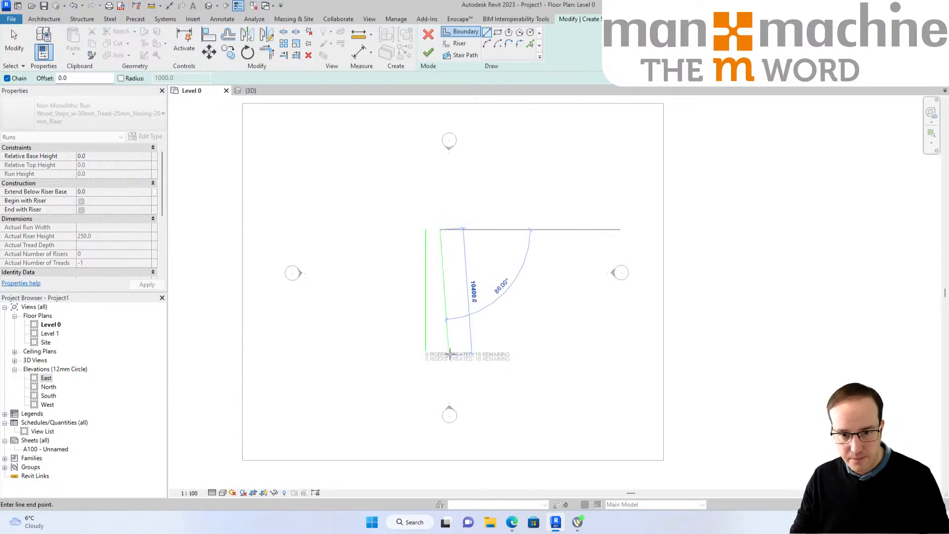
{"action": "left_click", "coordinate": [440, 351]}
{"action": "scroll", "coordinate": [438, 342], "scroll_direction": "up", "scroll_amount": 3}
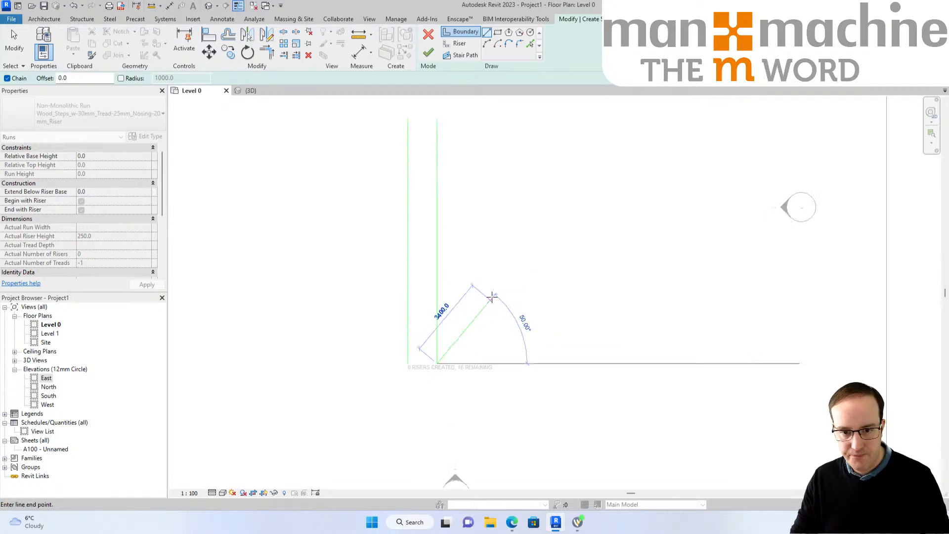
{"action": "key", "text": "Escape"}
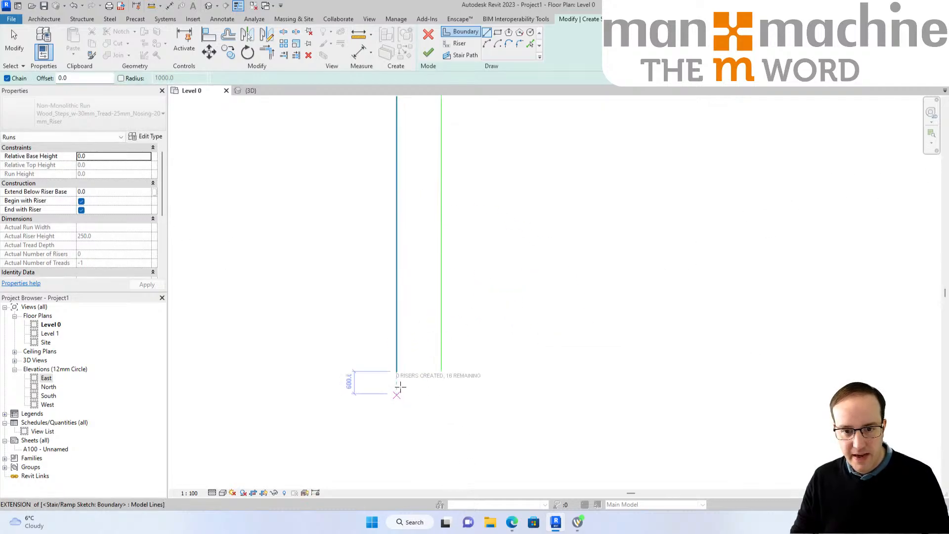
Draw the first riser between the lower ends of the two boundary lines.
{"action": "left_click", "coordinate": [459, 44]}
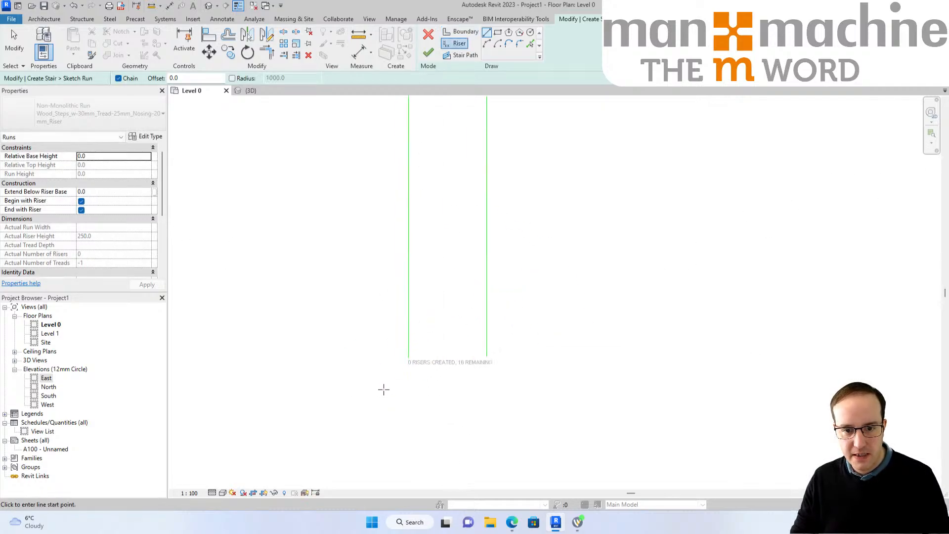
{"action": "left_click", "coordinate": [409, 357]}
{"action": "left_click", "coordinate": [487, 357]}
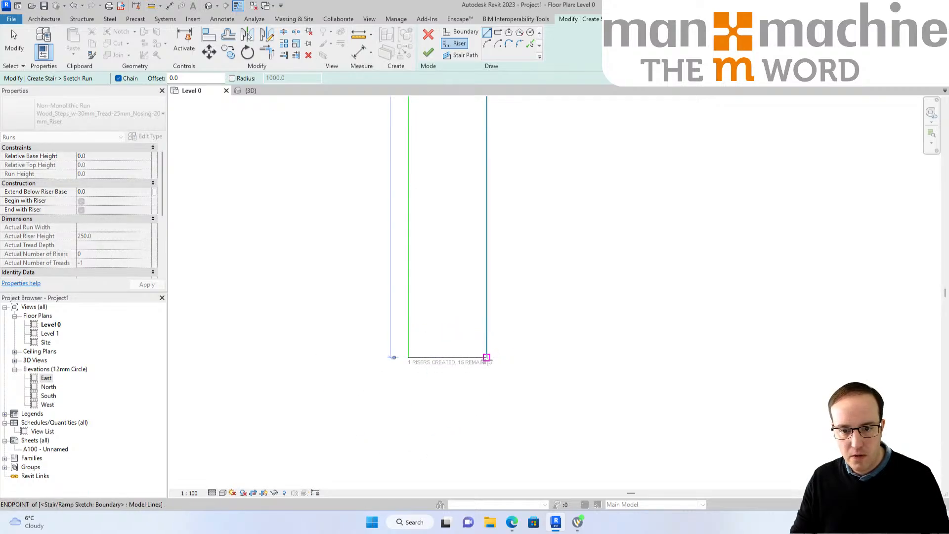
{"action": "key", "text": "Escape"}
{"action": "key", "text": "Escape"}
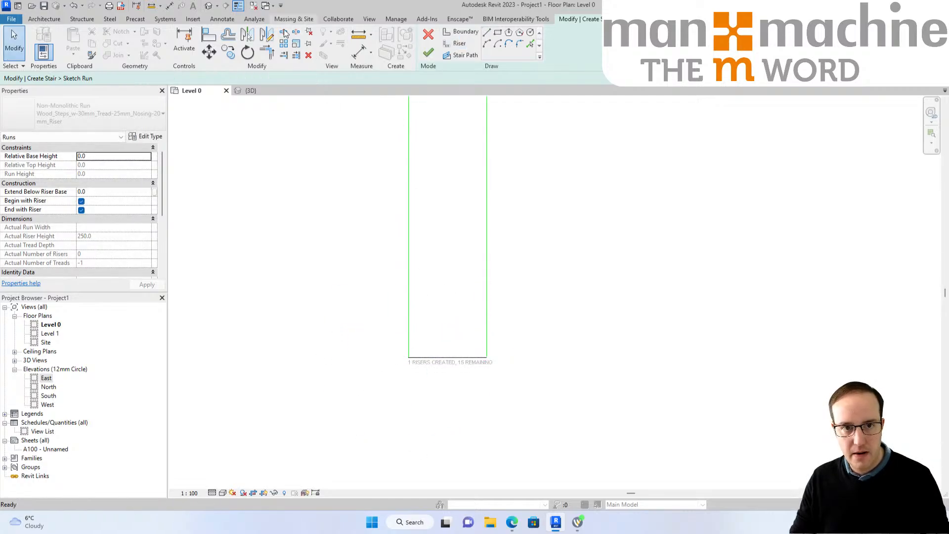
{"action": "right_click", "coordinate": [368, 299]}
{"action": "left_click", "coordinate": [395, 307]}
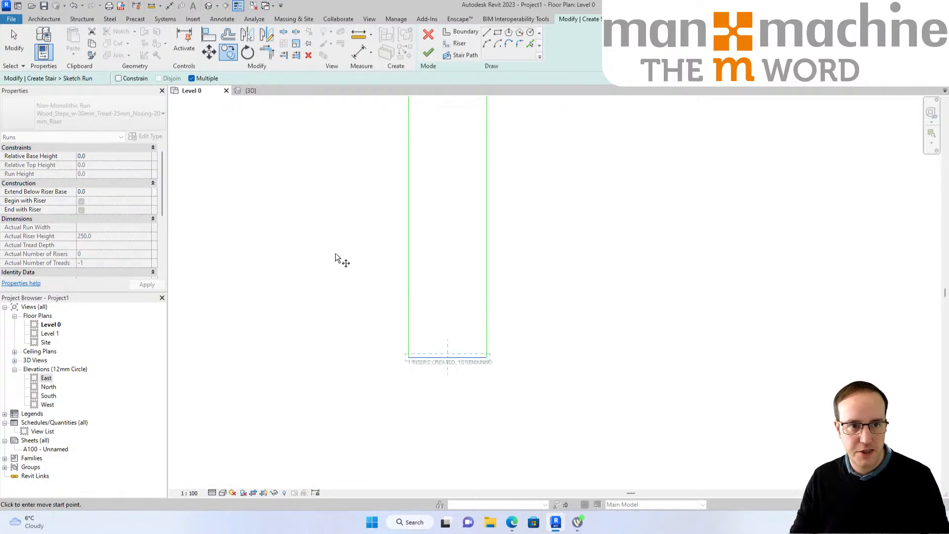
Copy the riser upward five times at 500 mm spacing, using the Copy tool with Multiple enabled.
{"action": "left_click", "coordinate": [409, 358]}
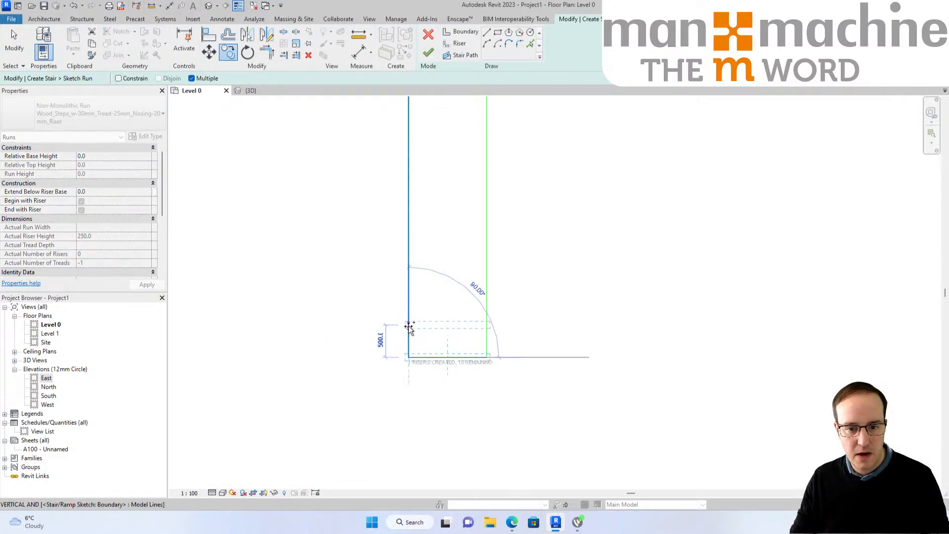
{"action": "type", "text": "500"}
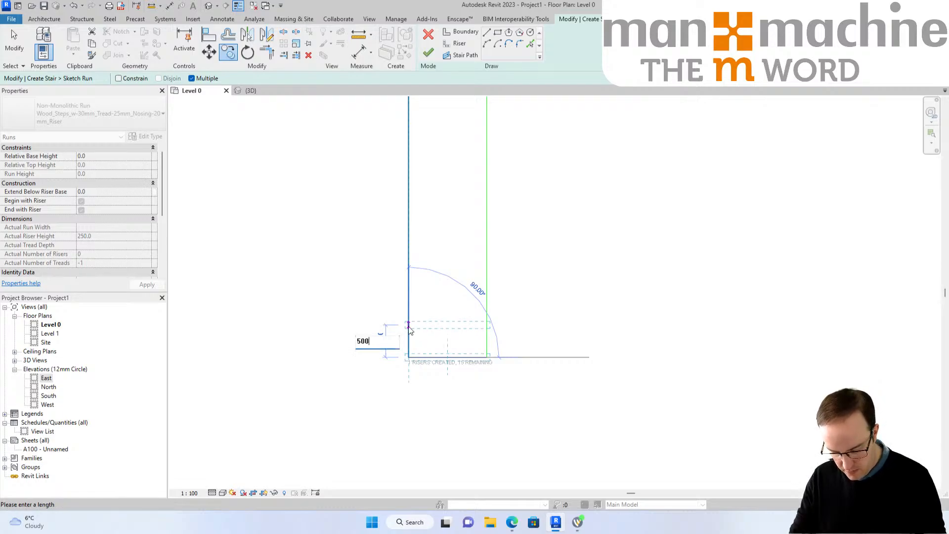
{"action": "key", "text": "Return"}
{"action": "type", "text": "500"}
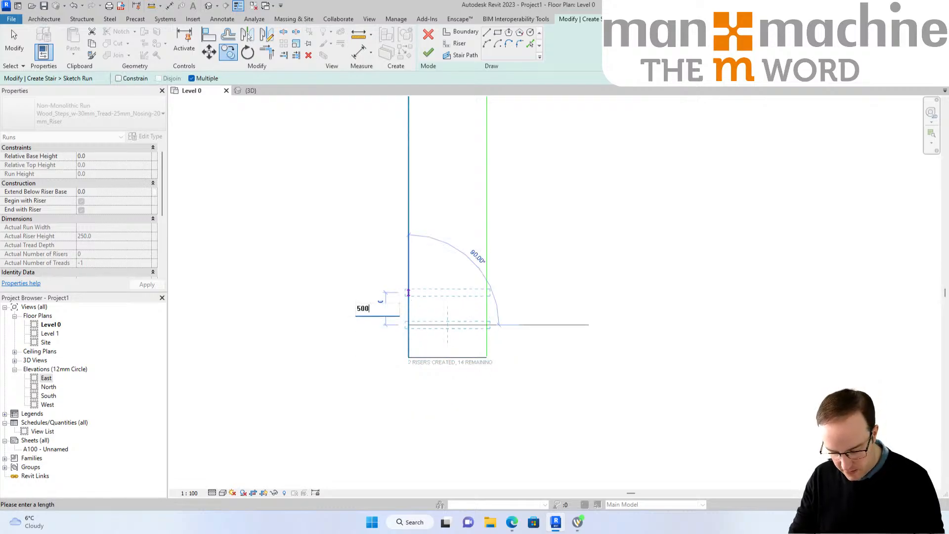
{"action": "key", "text": "Return"}
{"action": "type", "text": "5"}
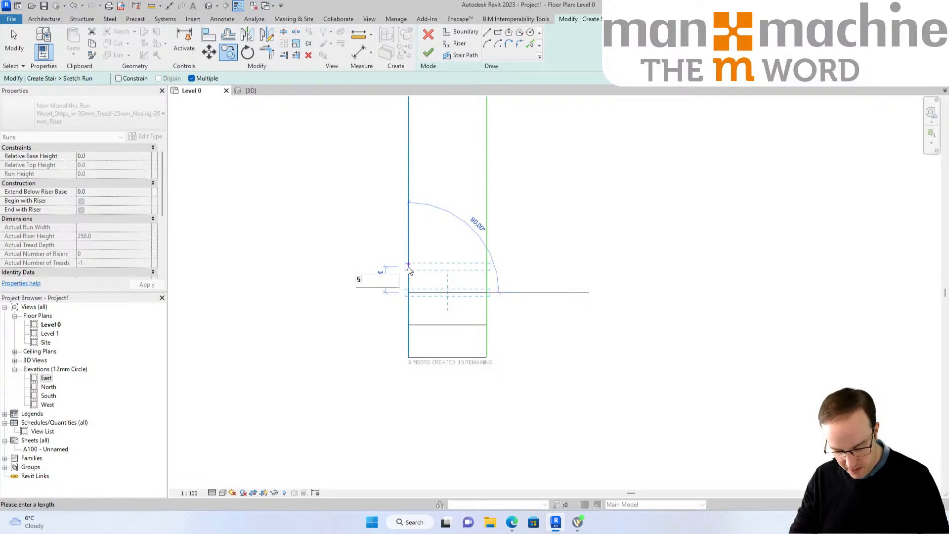
{"action": "type", "text": "00"}
{"action": "key", "text": "Return"}
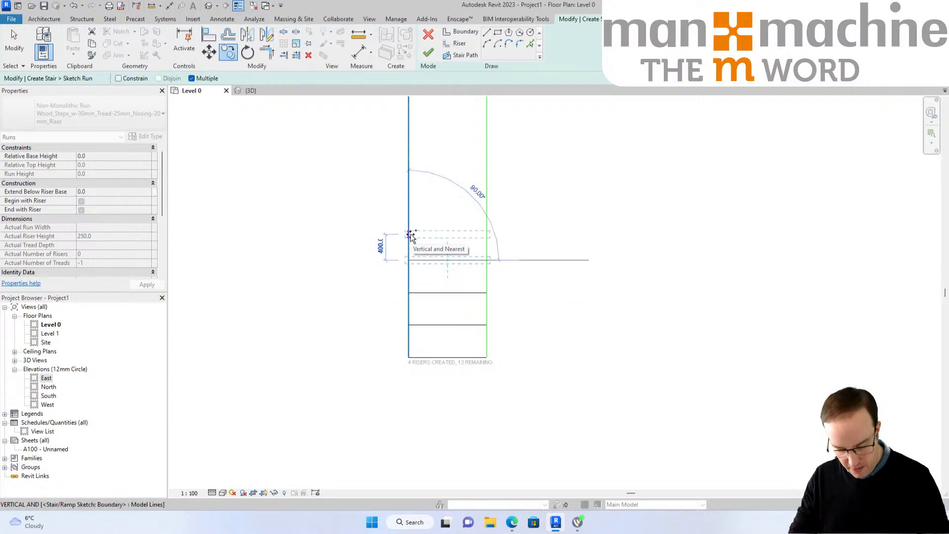
{"action": "type", "text": "500"}
{"action": "key", "text": "Return"}
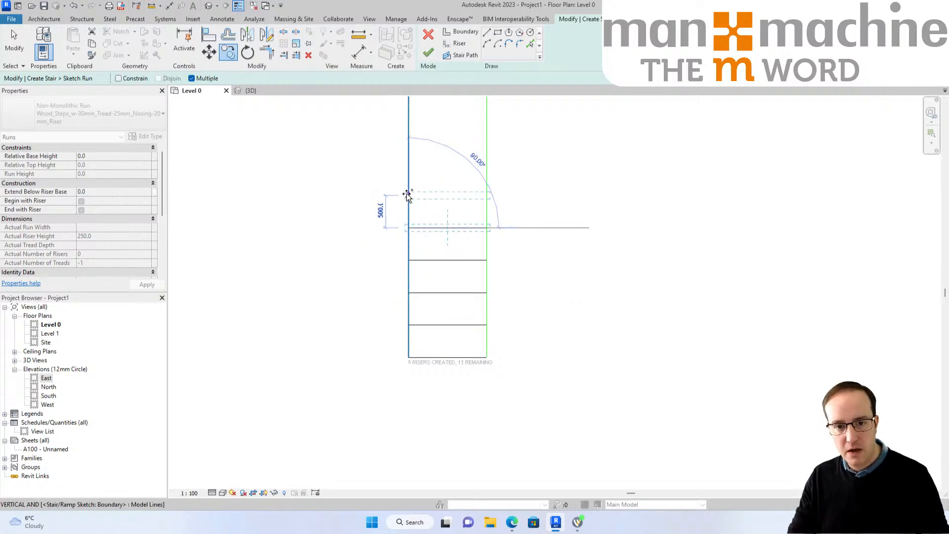
{"action": "type", "text": "500"}
{"action": "key", "text": "Return"}
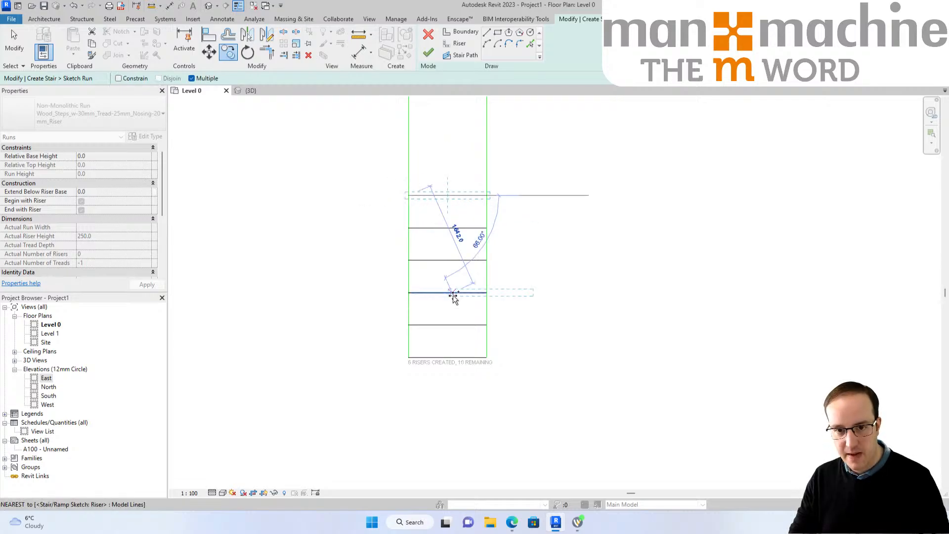
Try to copy the six risers upward at 500 mm spacing, using the Copy tool with Multiple enabled.
{"action": "scroll", "coordinate": [451, 376], "scroll_direction": "down", "scroll_amount": 1}
{"action": "middle_click_drag", "start_coordinate": [452, 376], "coordinate": [445, 427]}
{"action": "key", "text": "Escape"}
{"action": "left_click_drag", "start_coordinate": [447, 432], "coordinate": [445, 254]}
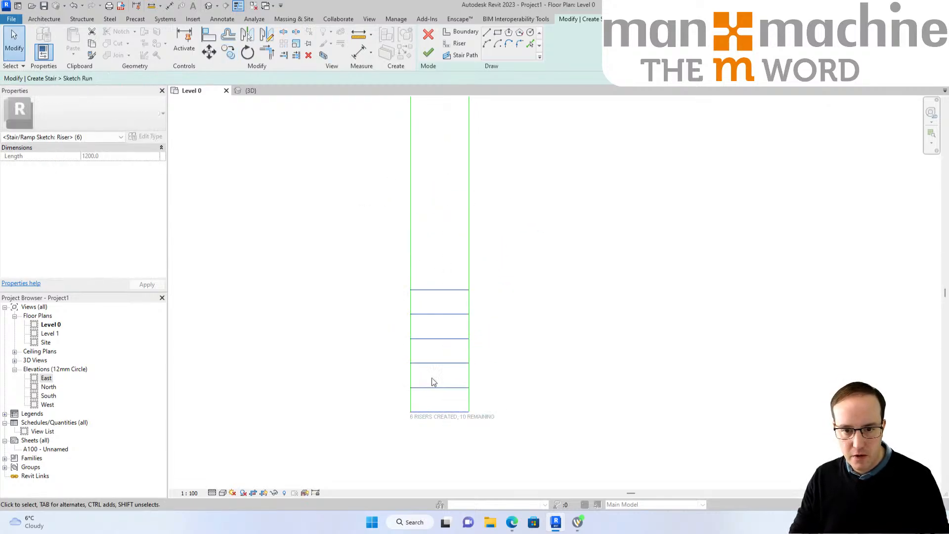
{"action": "left_click", "coordinate": [228, 52]}
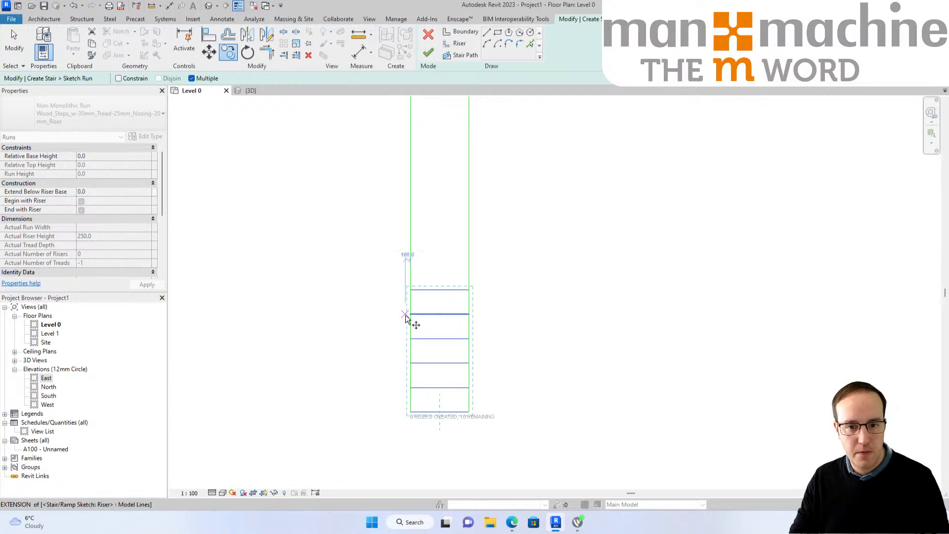
{"action": "left_click", "coordinate": [415, 287]}
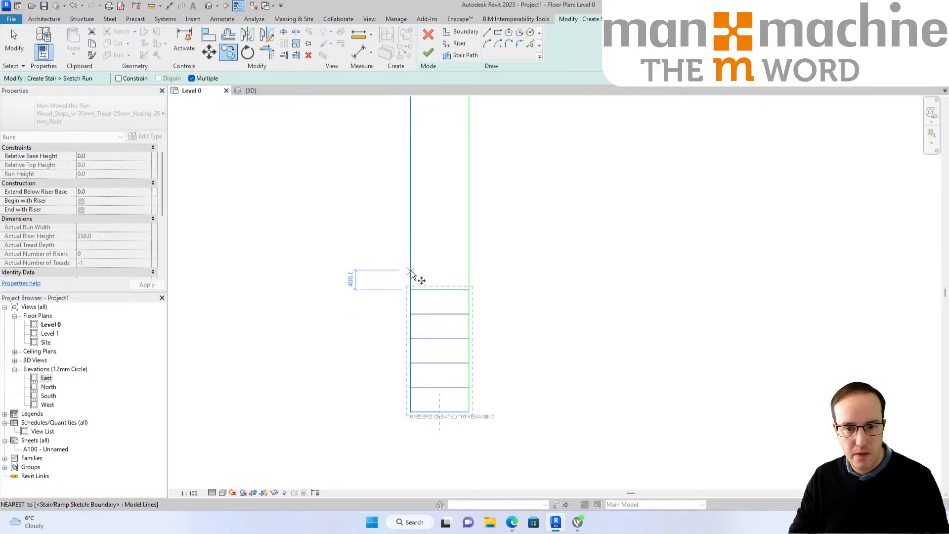
{"action": "type", "text": "500"}
{"action": "key", "text": "Return"}
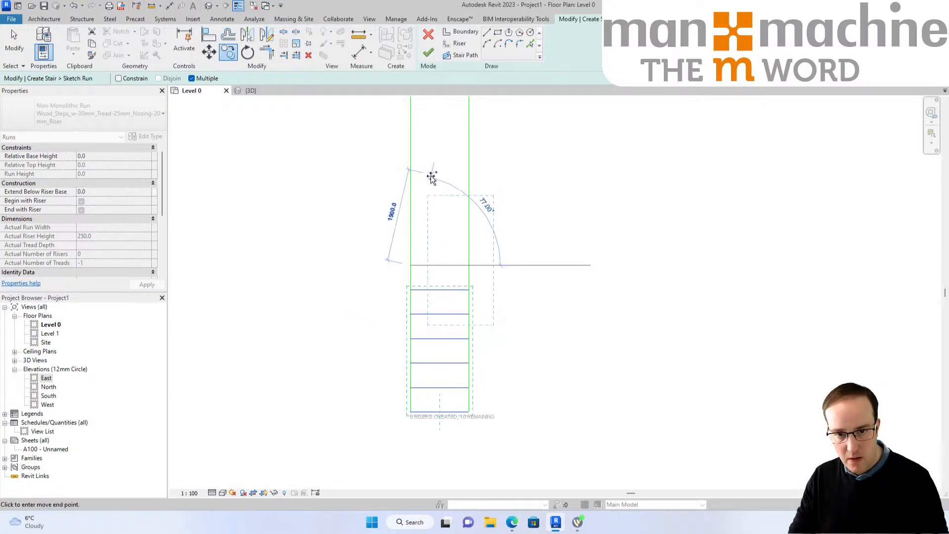
{"action": "middle_click_drag", "start_coordinate": [422, 146], "coordinate": [419, 305]}
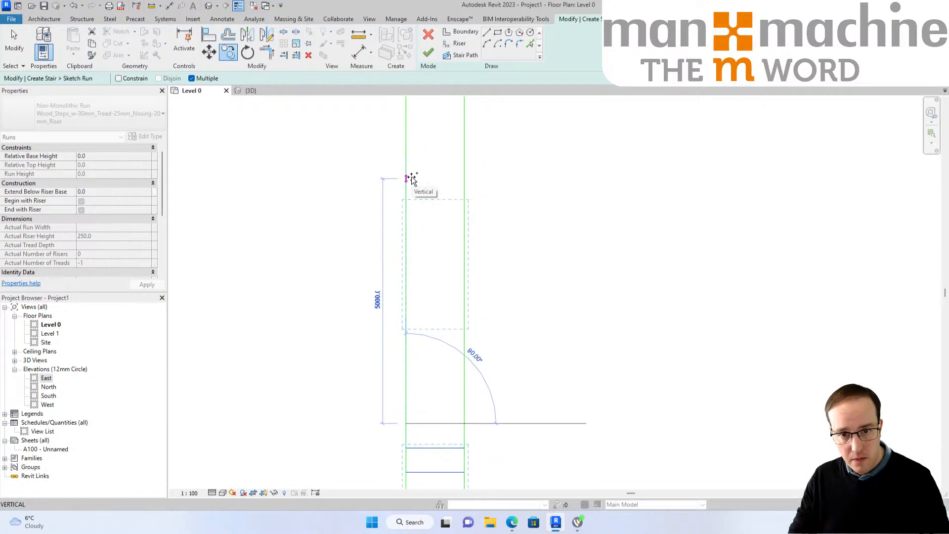
{"action": "type", "text": "500"}
{"action": "key", "text": "Return"}
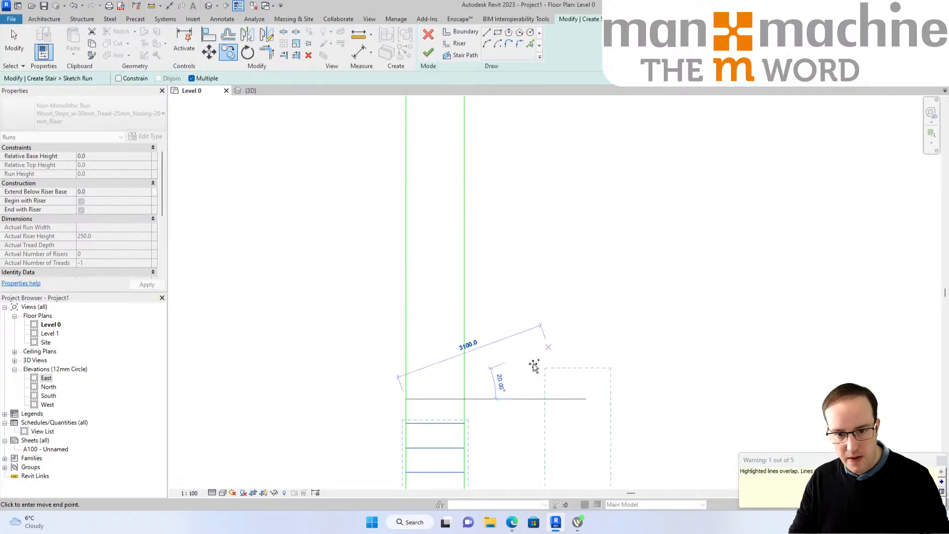
Undo the overlapping riser copies and the topmost single riser copy.
{"action": "scroll", "coordinate": [502, 409], "scroll_direction": "down", "scroll_amount": 2}
{"action": "key", "text": "Escape"}
{"action": "scroll", "coordinate": [503, 409], "scroll_direction": "down", "scroll_amount": 1}
{"action": "middle_click_drag", "start_coordinate": [509, 336], "coordinate": [510, 174]}
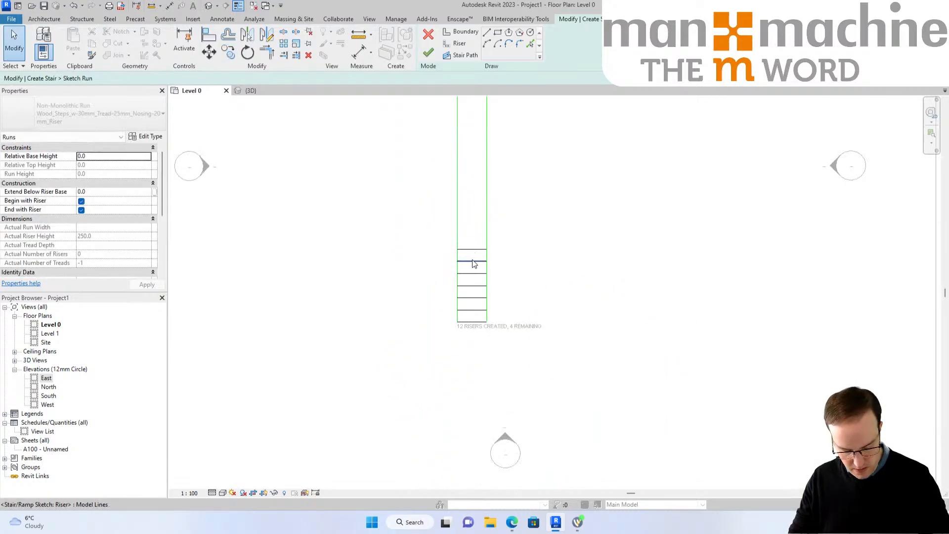
{"action": "key", "text": "ctrl+z"}
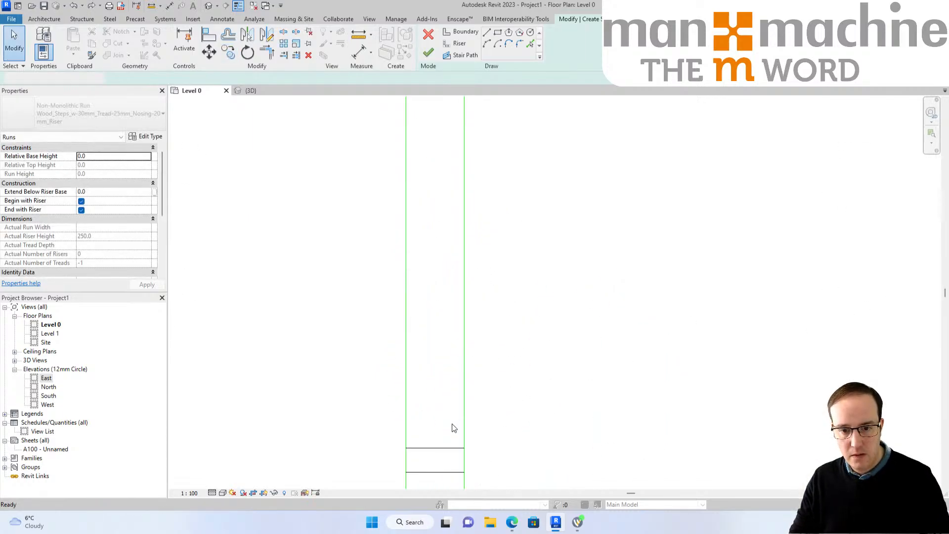
{"action": "key", "text": "ctrl+z"}
Copy the five risers upward three times at 2500 mm spacing, using the Copy tool with Multiple enabled.
{"action": "left_click_drag", "start_coordinate": [460, 209], "coordinate": [435, 367]}
{"action": "left_click", "coordinate": [229, 55]}
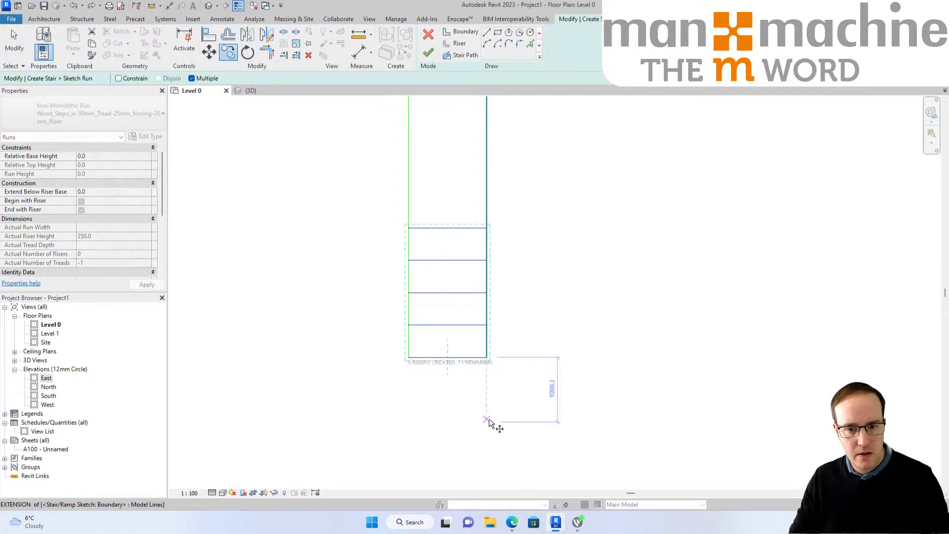
{"action": "left_click", "coordinate": [408, 357]}
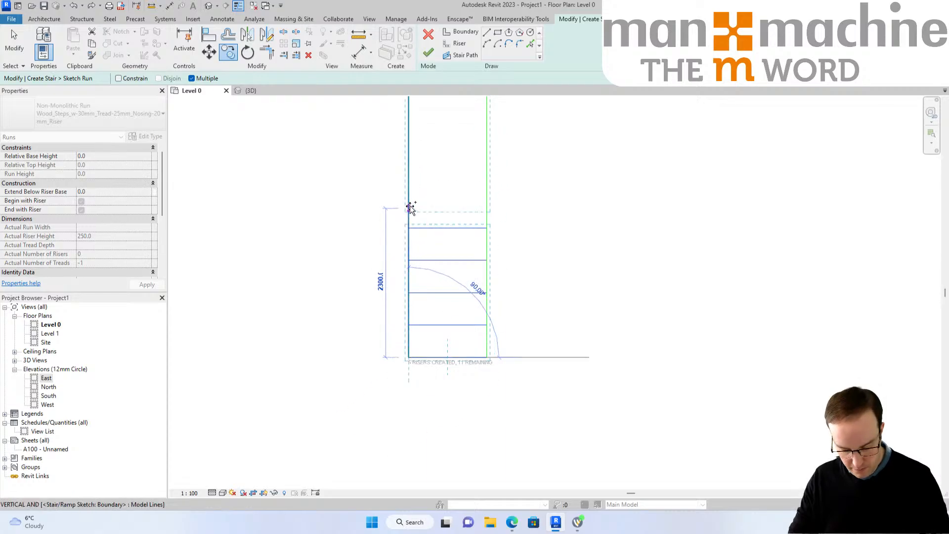
{"action": "type", "text": "25"}
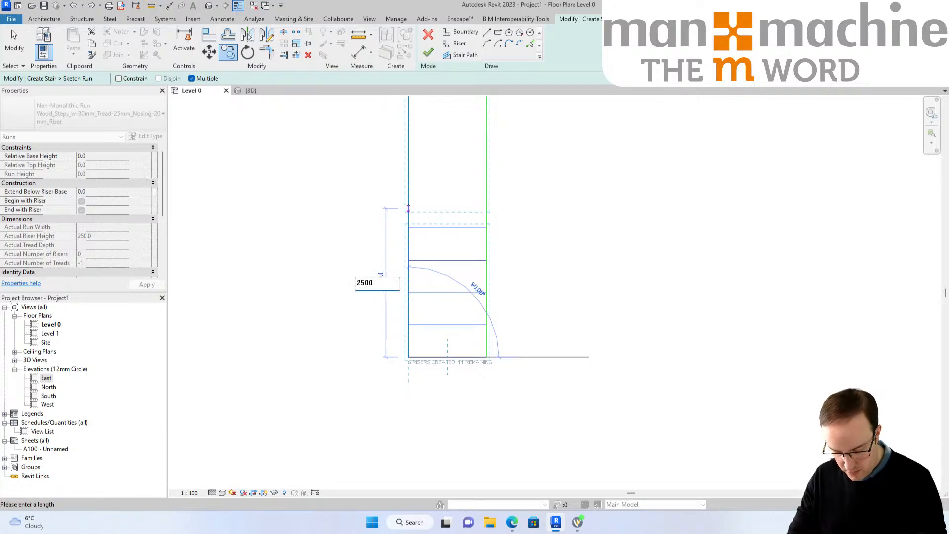
{"action": "type", "text": "00"}
{"action": "key", "text": "Return"}
{"action": "middle_click_drag", "start_coordinate": [466, 195], "coordinate": [409, 490]}
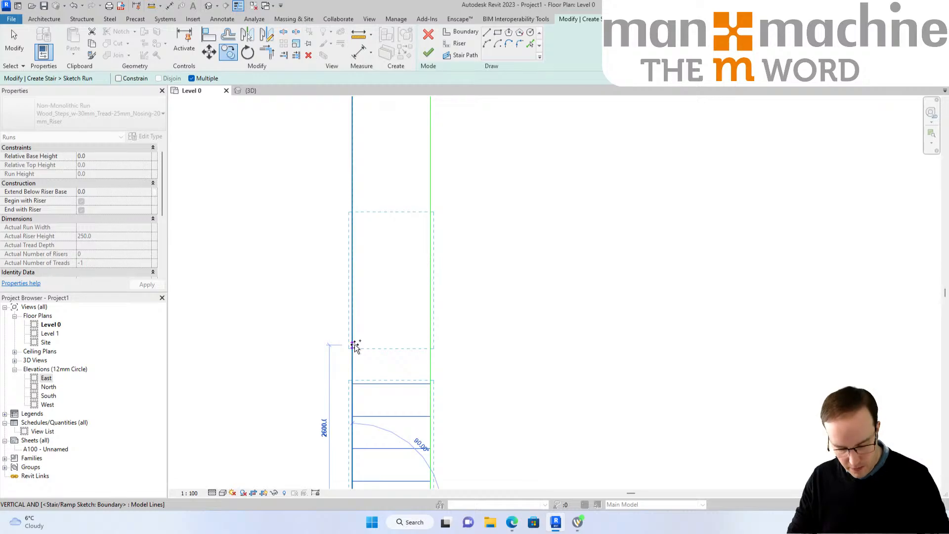
{"action": "type", "text": "2500"}
{"action": "key", "text": "Return"}
{"action": "middle_click_drag", "start_coordinate": [397, 253], "coordinate": [379, 376]}
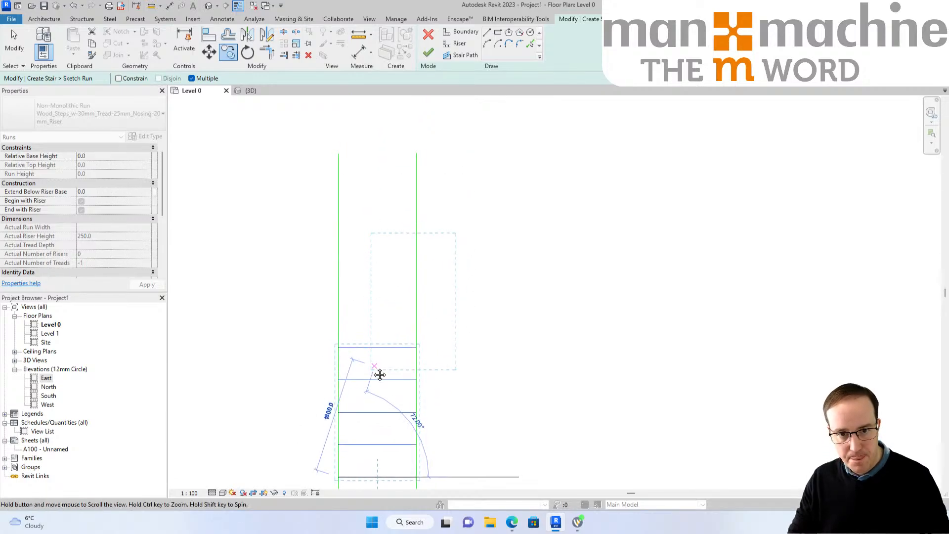
{"action": "type", "text": "2500"}
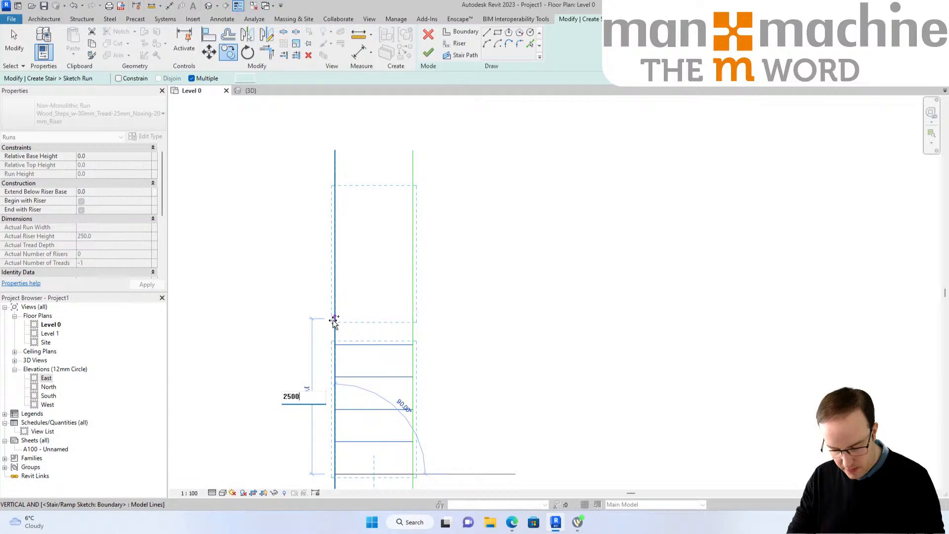
{"action": "key", "text": "Return"}
{"action": "scroll", "coordinate": [428, 402], "scroll_direction": "down", "scroll_amount": 2}
{"action": "key", "text": "Escape"}
{"action": "middle_click_drag", "start_coordinate": [465, 332], "coordinate": [384, 70]}
{"action": "middle_click_drag", "start_coordinate": [435, 312], "coordinate": [494, 424]}
{"action": "left_click", "coordinate": [346, 381]}
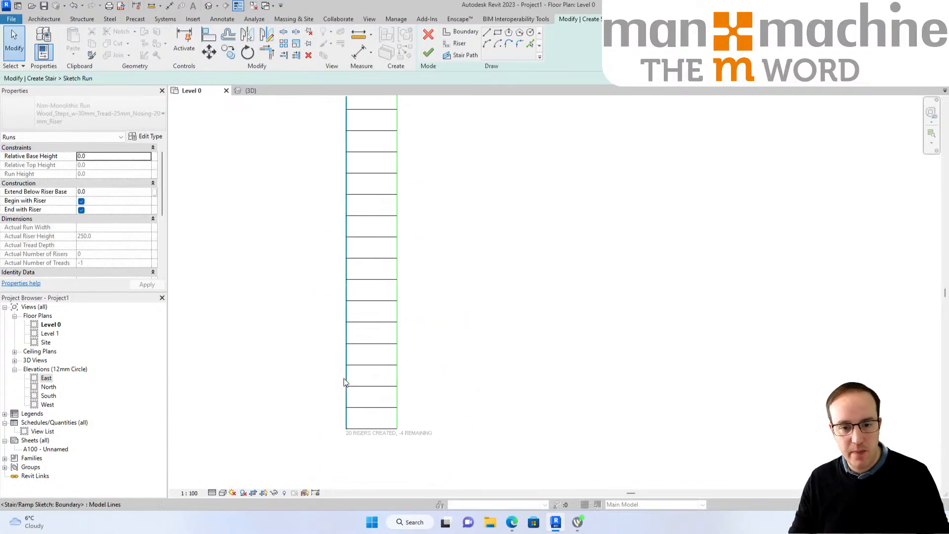
{"action": "left_click_drag", "start_coordinate": [346, 430], "coordinate": [347, 322]}
{"action": "key", "text": "Escape"}
Shorten both boundary lines to 7500 mm by moving their lower ends up to the sixth riser from the bottom.
{"action": "left_click", "coordinate": [398, 396]}
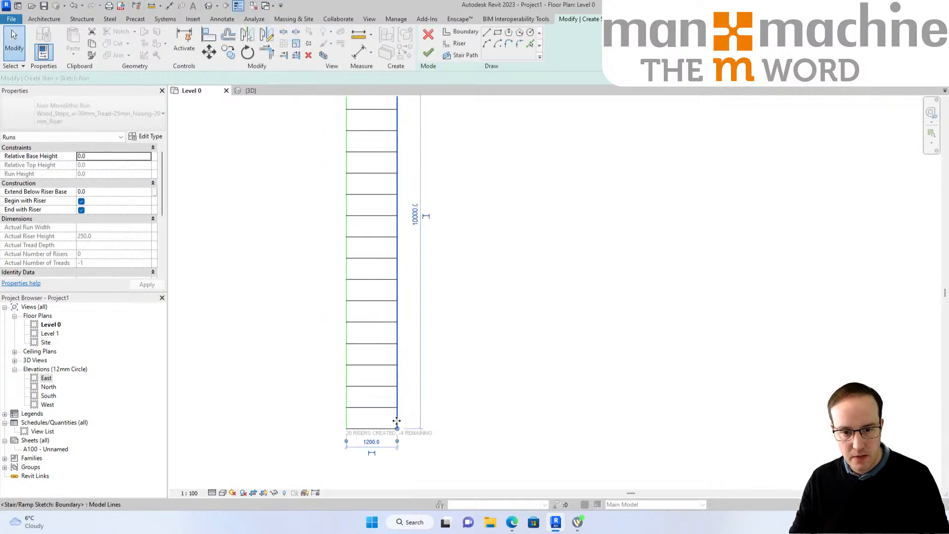
{"action": "left_click_drag", "start_coordinate": [397, 429], "coordinate": [397, 322]}
{"action": "left_click", "coordinate": [786, 503]}
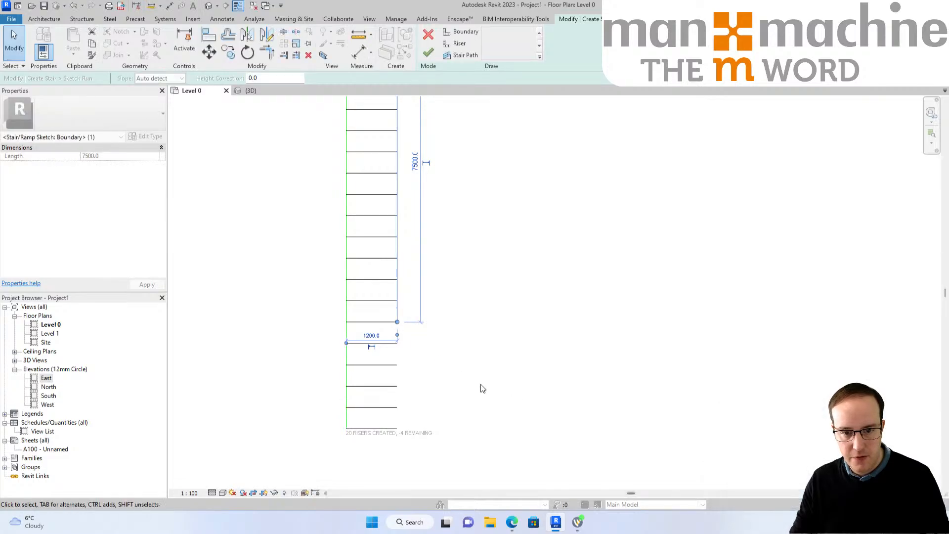
{"action": "left_click", "coordinate": [483, 388]}
{"action": "left_click", "coordinate": [346, 375]}
{"action": "left_click_drag", "start_coordinate": [348, 426], "coordinate": [346, 322]}
{"action": "left_click", "coordinate": [781, 503]}
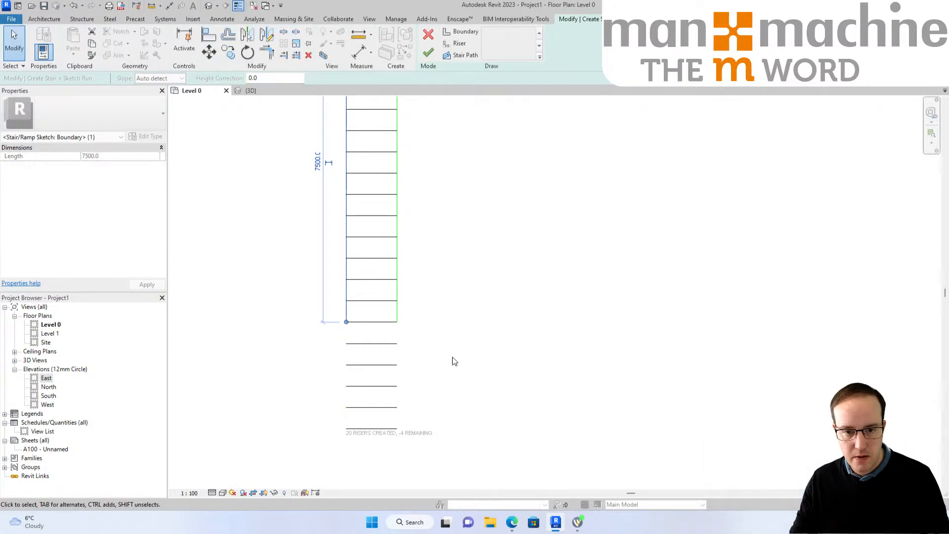
{"action": "left_click", "coordinate": [453, 357]}
Draw an outward-slanting boundary line about 2614 mm long from the right boundary's lower end to the level of the lowest riser.
{"action": "left_click", "coordinate": [460, 32]}
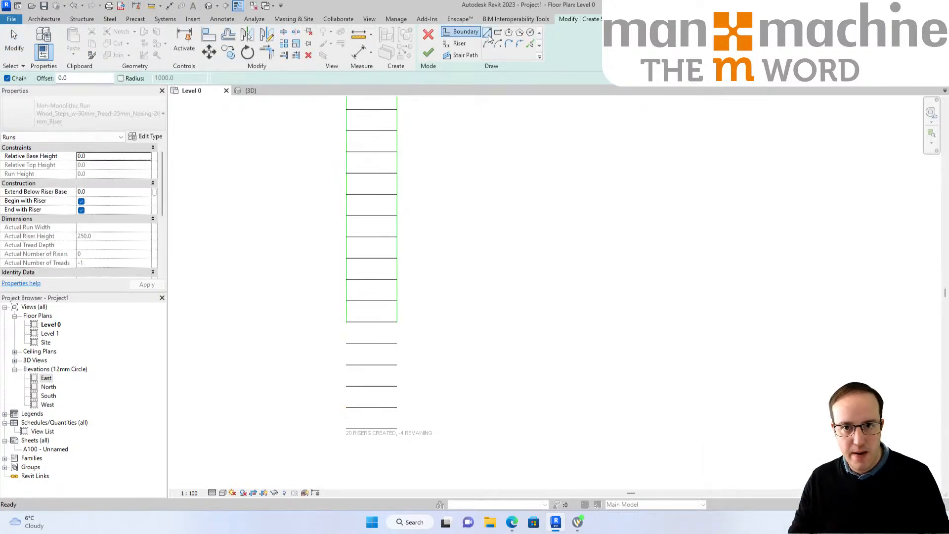
{"action": "left_click", "coordinate": [397, 323]}
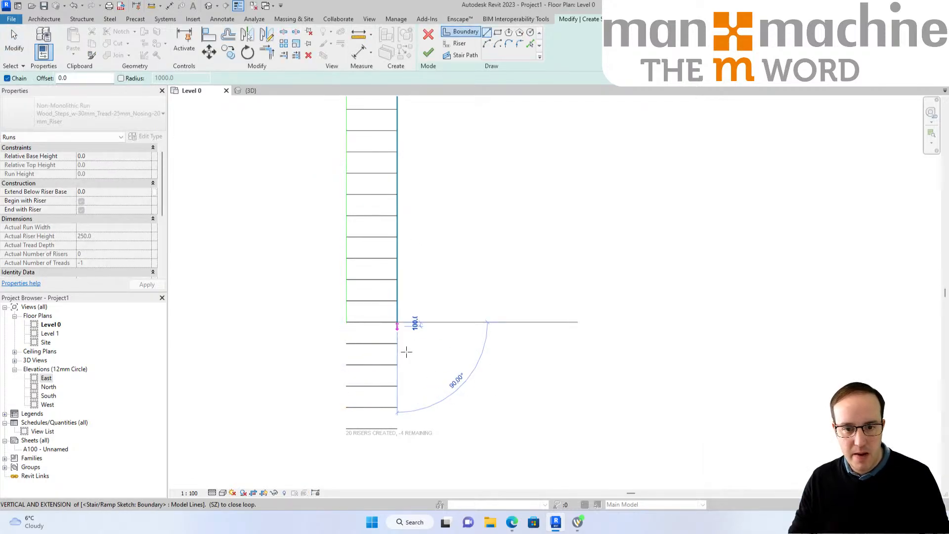
{"action": "left_click", "coordinate": [429, 426]}
{"action": "key", "text": "Escape"}
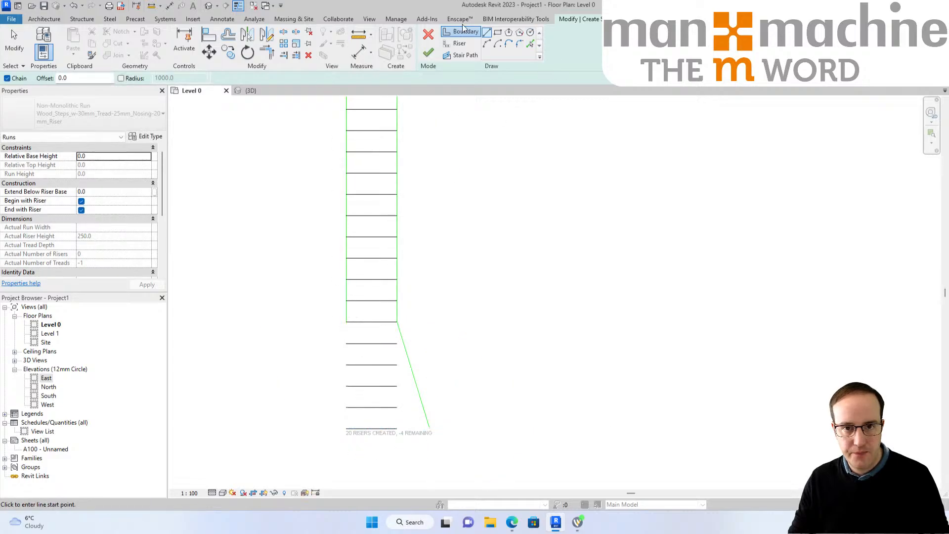
Mirror a copy of the slanted boundary line to the left side about a vertical axis drawn through the riser's midpoint.
{"action": "left_click", "coordinate": [267, 33]}
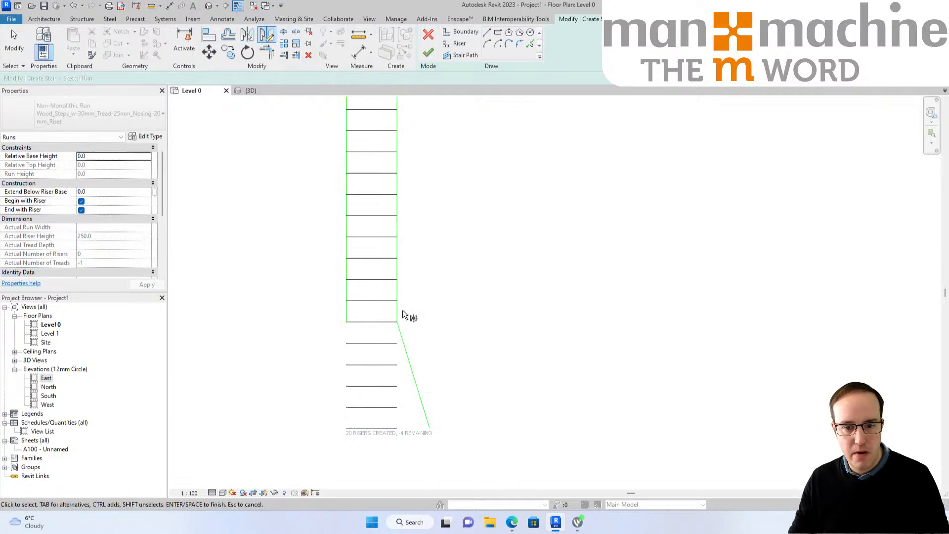
{"action": "left_click", "coordinate": [404, 344]}
{"action": "right_click", "coordinate": [418, 305]}
{"action": "left_click", "coordinate": [455, 311]}
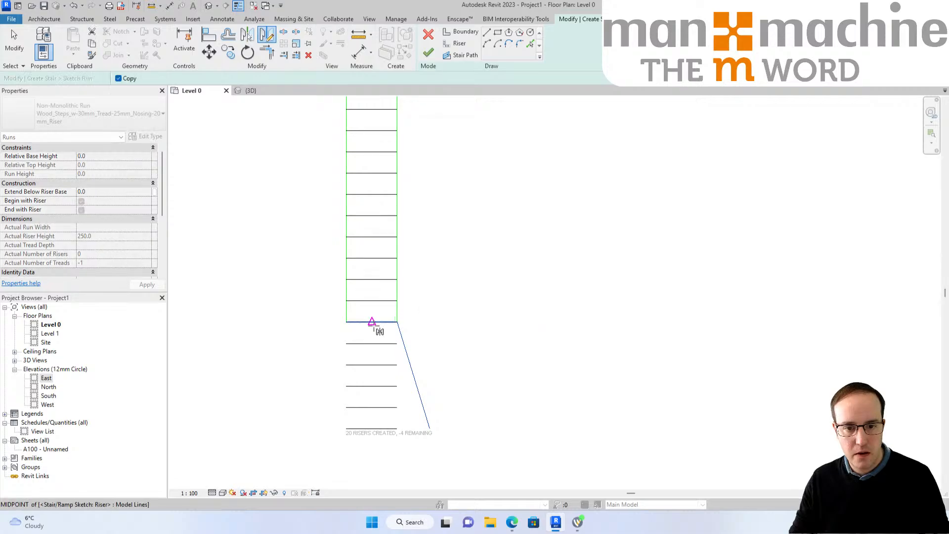
{"action": "left_click", "coordinate": [371, 322]}
{"action": "left_click", "coordinate": [407, 381]}
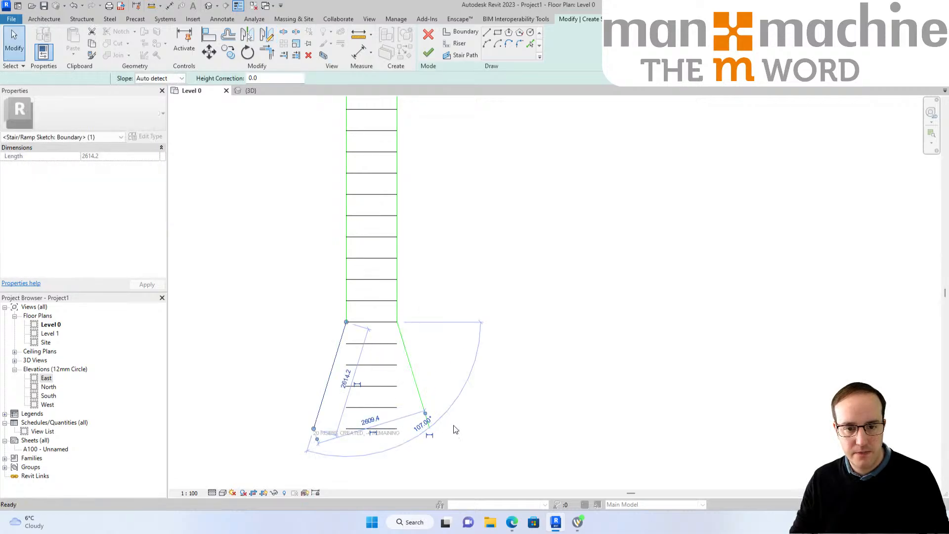
{"action": "key", "text": "Escape"}
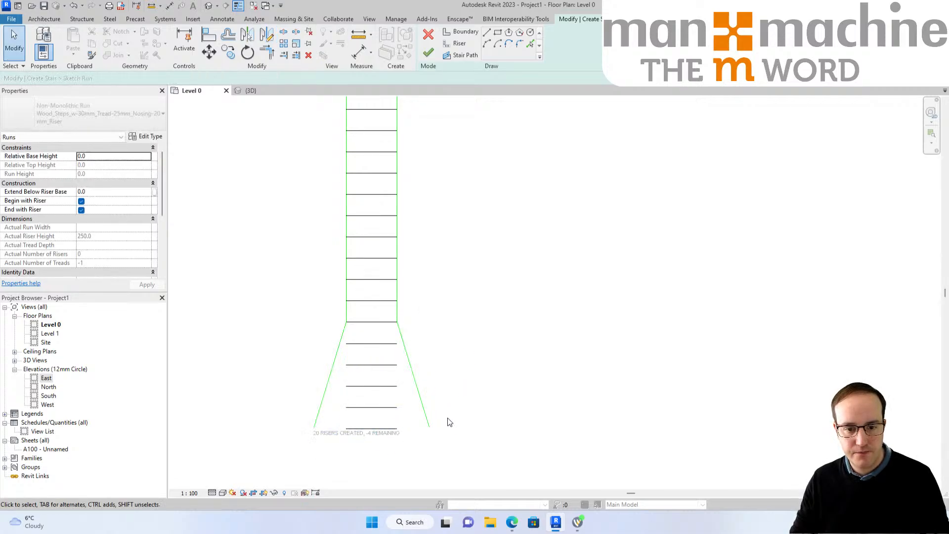
Extend the five lowest risers to the left and right slanted boundary lines, using Trim/Extend Multiple Elements.
{"action": "left_click", "coordinate": [296, 55]}
{"action": "left_click", "coordinate": [336, 354]}
{"action": "left_click_drag", "start_coordinate": [361, 342], "coordinate": [360, 431]}
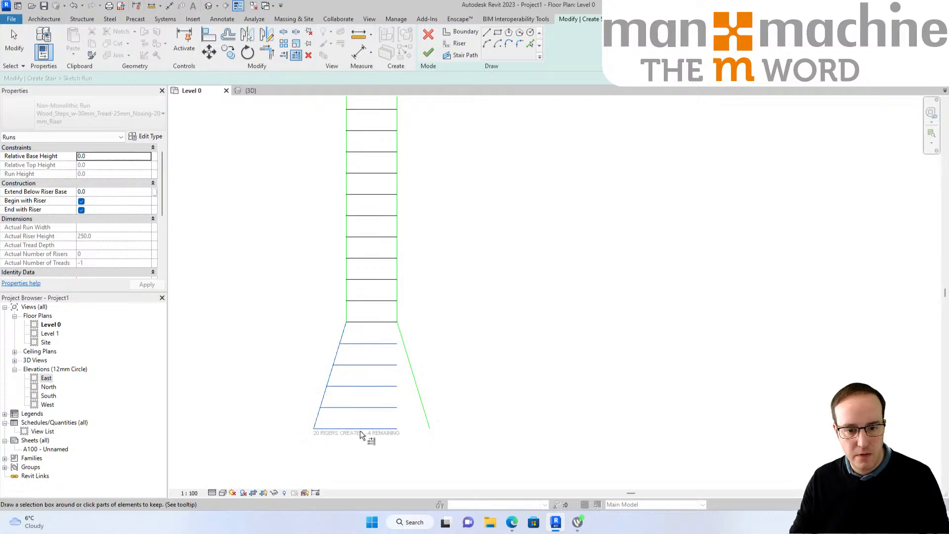
{"action": "right_click", "coordinate": [434, 334]}
{"action": "left_click", "coordinate": [461, 339]}
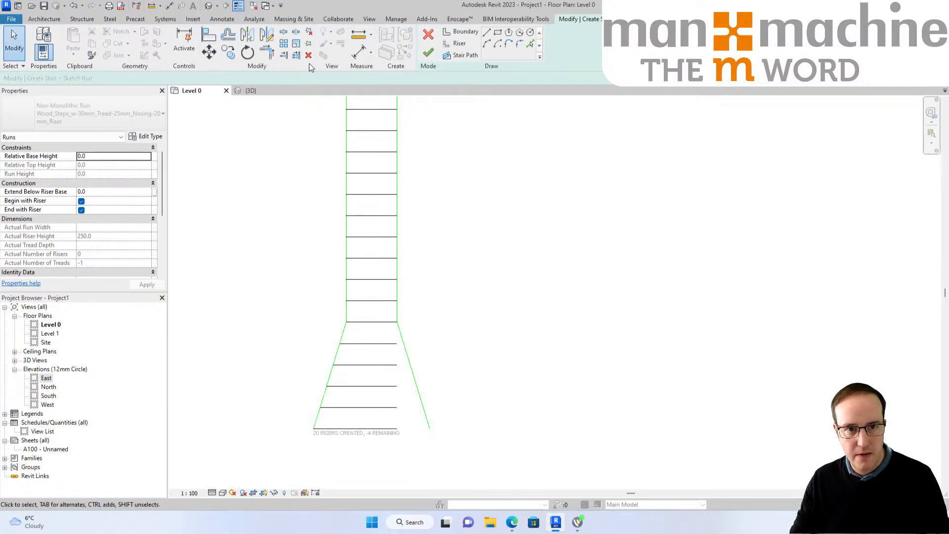
{"action": "left_click", "coordinate": [408, 372]}
{"action": "left_click_drag", "start_coordinate": [394, 324], "coordinate": [391, 448]}
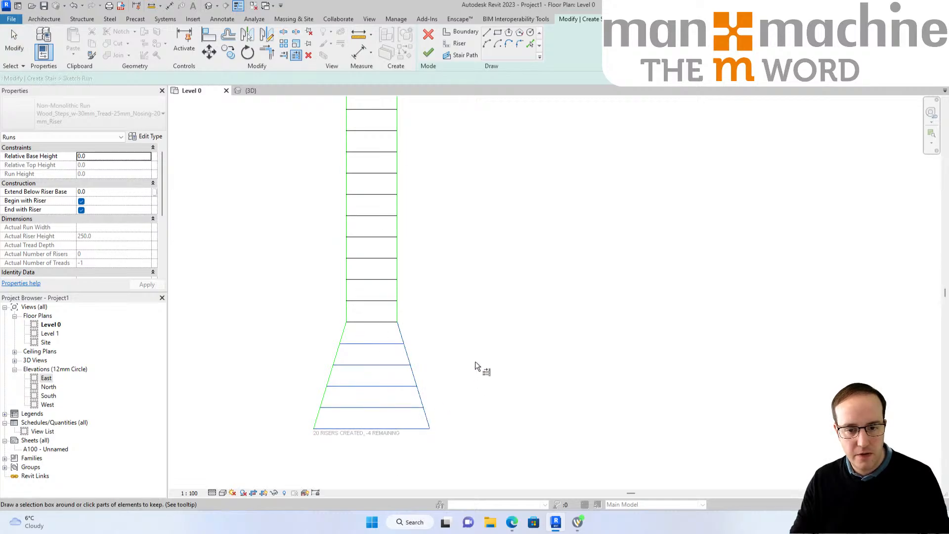
{"action": "key", "text": "Escape"}
Finish the flared run sketch and examine the stair in the 3D view.
{"action": "scroll", "coordinate": [458, 348], "scroll_direction": "down", "scroll_amount": 2}
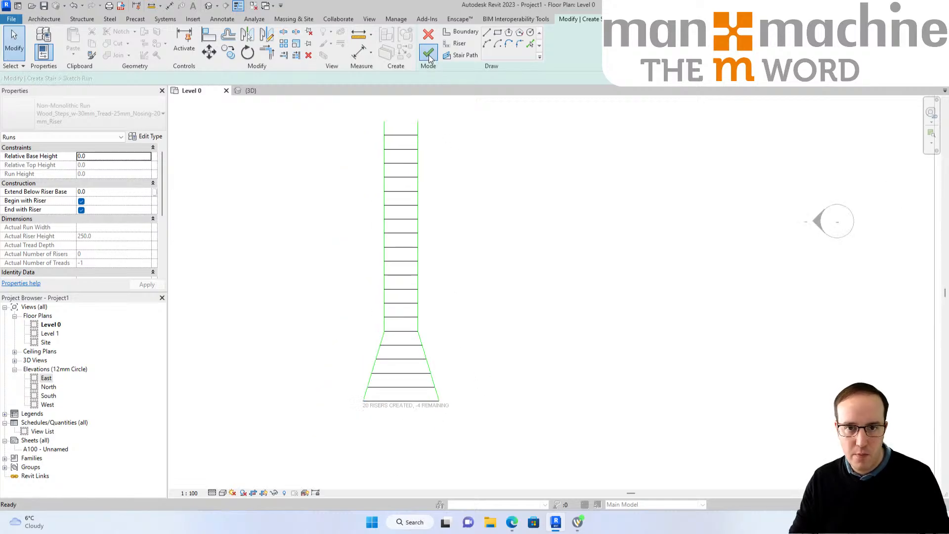
{"action": "left_click", "coordinate": [246, 93]}
{"action": "middle_click_drag", "start_coordinate": [586, 361], "coordinate": [456, 358], "text": "shift"}
{"action": "left_click", "coordinate": [426, 377]}
{"action": "scroll", "coordinate": [531, 390], "scroll_direction": "up", "scroll_amount": 5}
Return to the Level 0 floor plan and remove the whole flared run.
{"action": "left_click", "coordinate": [206, 91]}
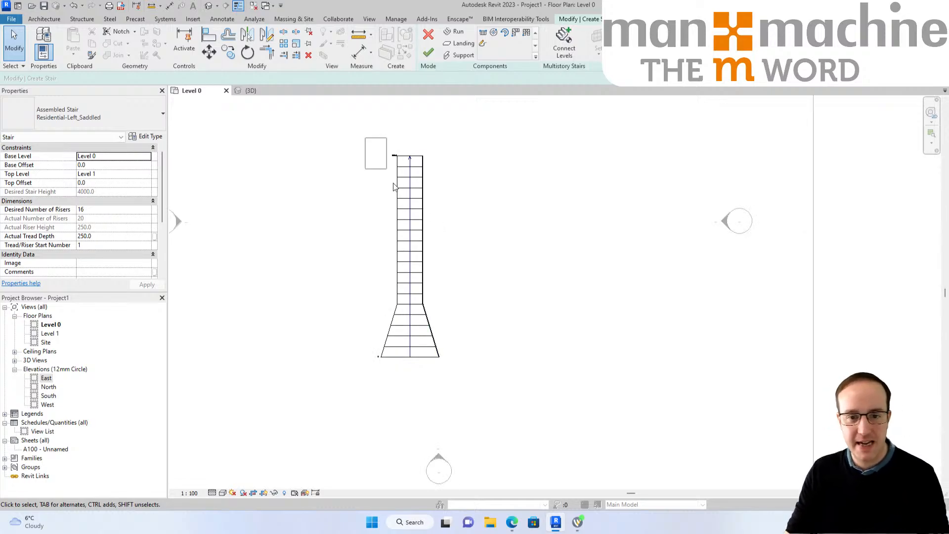
{"action": "left_click_drag", "start_coordinate": [394, 187], "coordinate": [455, 369]}
{"action": "key", "text": "ctrl+x"}
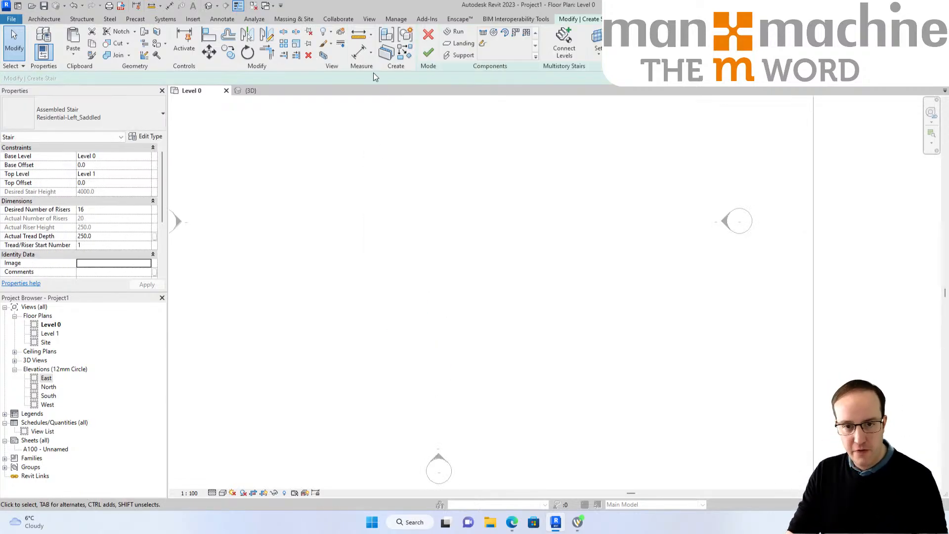
Start a sketched run and draw an L-shaped inner boundary running 2000 mm up, turning right for 5000 mm.
{"action": "scroll", "coordinate": [462, 154], "scroll_direction": "up", "scroll_amount": 1}
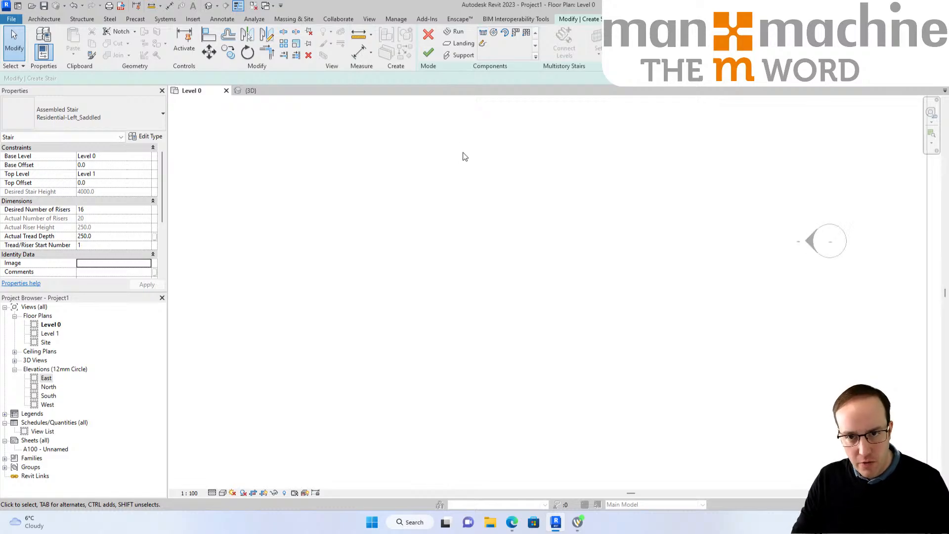
{"action": "scroll", "coordinate": [426, 222], "scroll_direction": "down", "scroll_amount": 2}
{"action": "scroll", "coordinate": [380, 209], "scroll_direction": "up", "scroll_amount": 2}
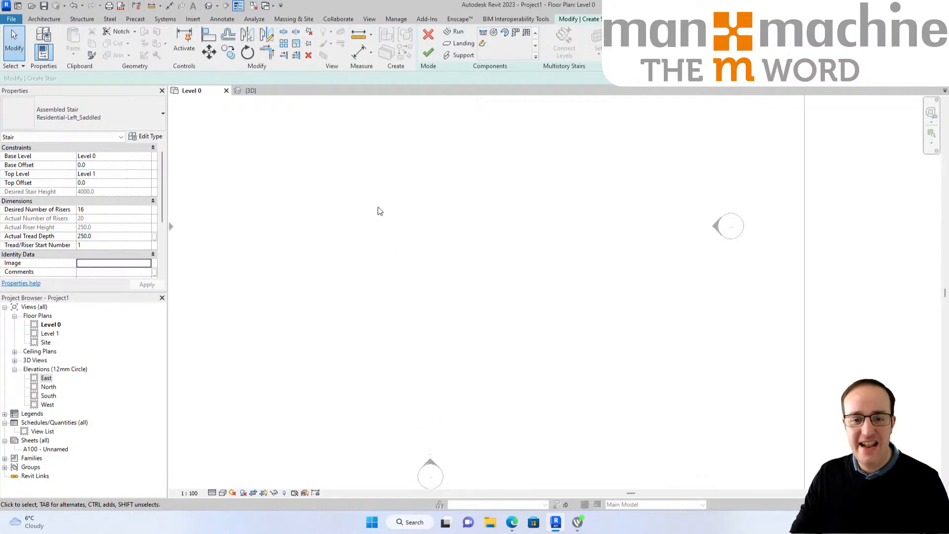
{"action": "left_click", "coordinate": [482, 44]}
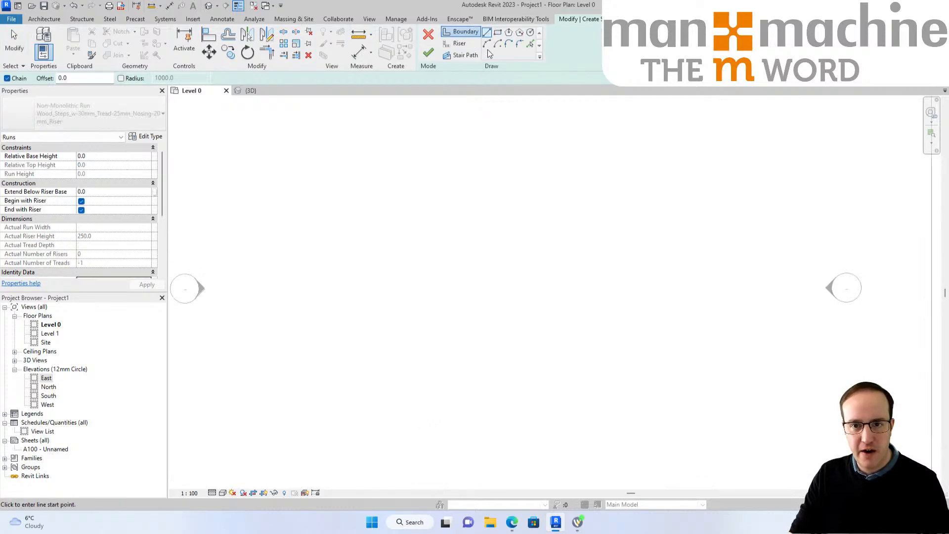
{"action": "left_click", "coordinate": [472, 339]}
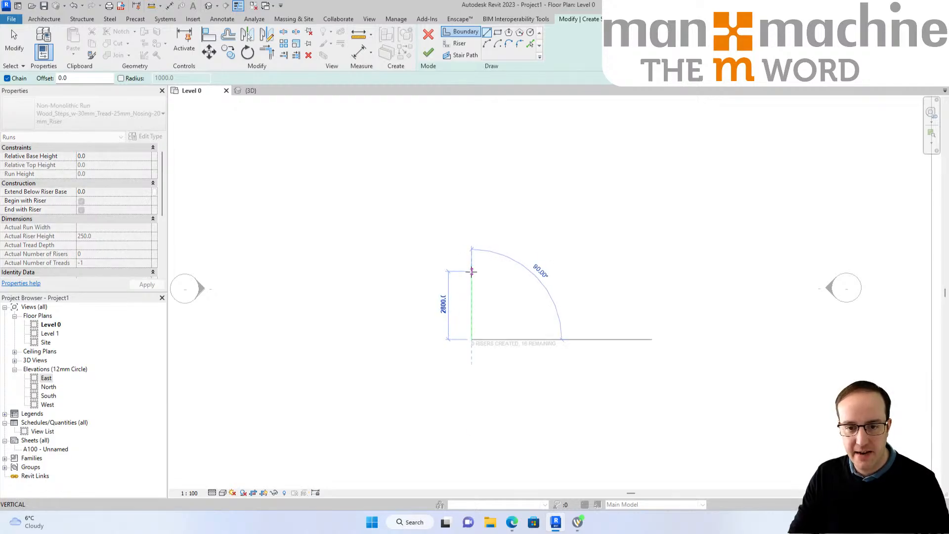
{"action": "type", "text": "200"}
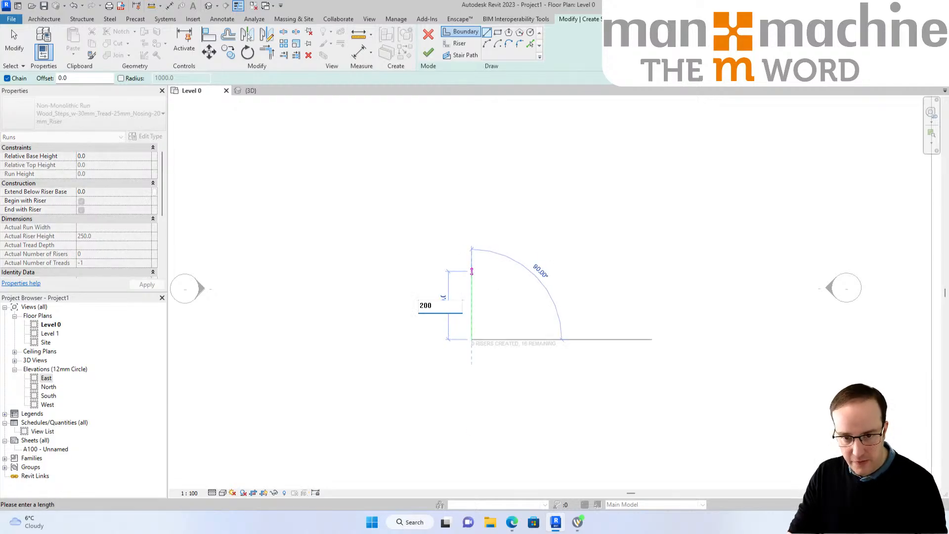
{"action": "type", "text": "0"}
{"action": "key", "text": "Return"}
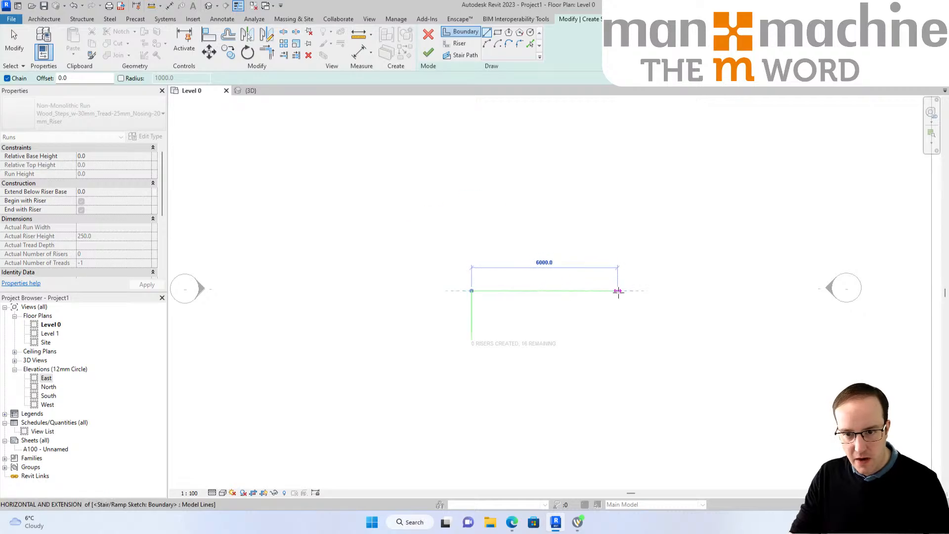
{"action": "type", "text": "5000"}
{"action": "key", "text": "Return"}
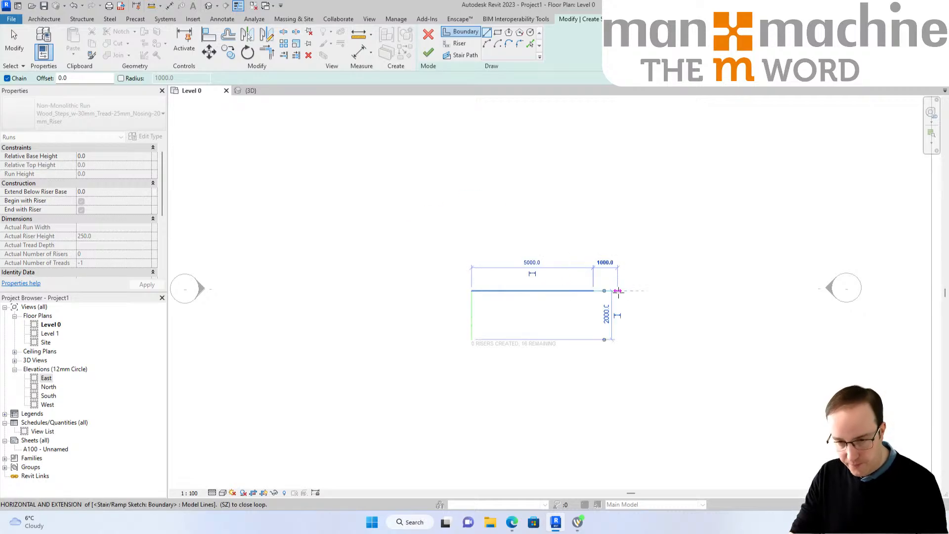
{"action": "key", "text": "Escape"}
{"action": "key", "text": "Escape"}
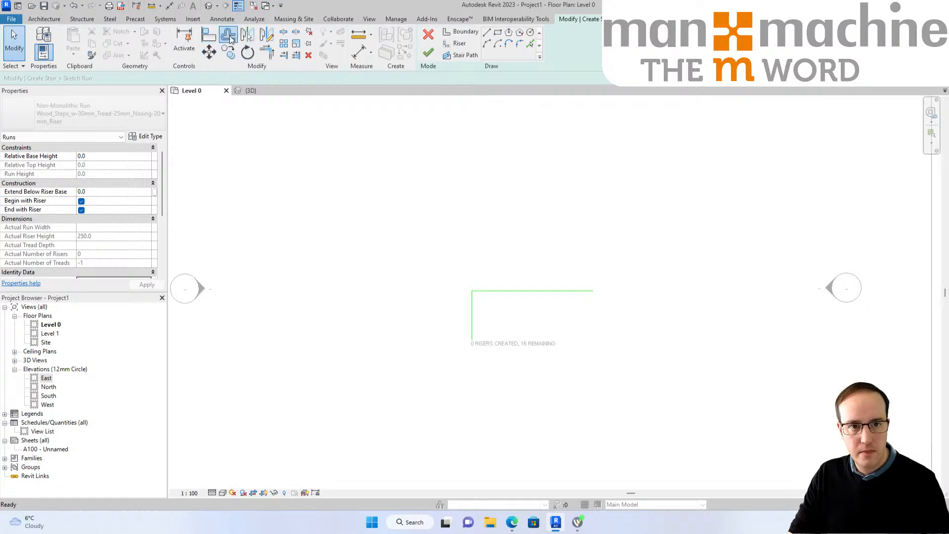
Offset a copy of both connected boundary lines 1000 mm to the outer side of the L.
{"action": "left_click", "coordinate": [228, 34]}
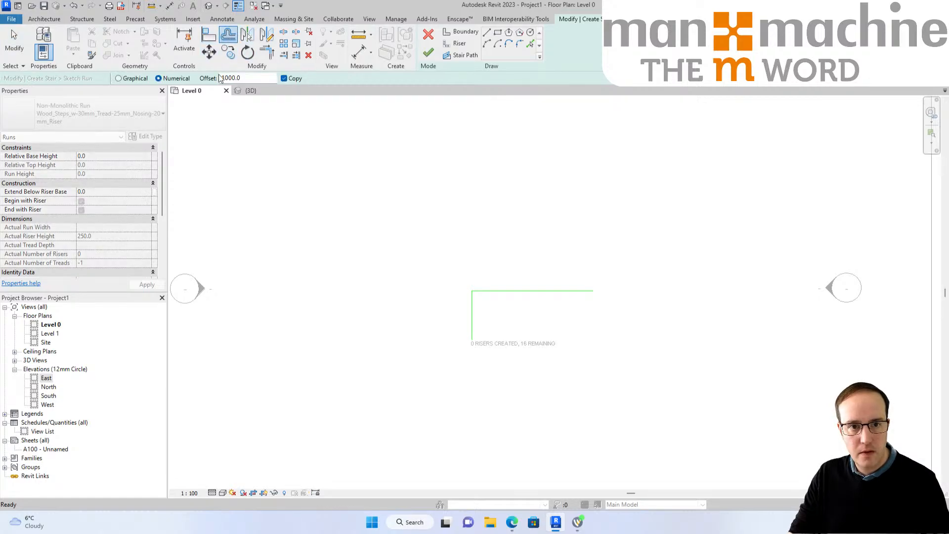
{"action": "left_click", "coordinate": [509, 292]}
{"action": "key", "text": "Escape"}
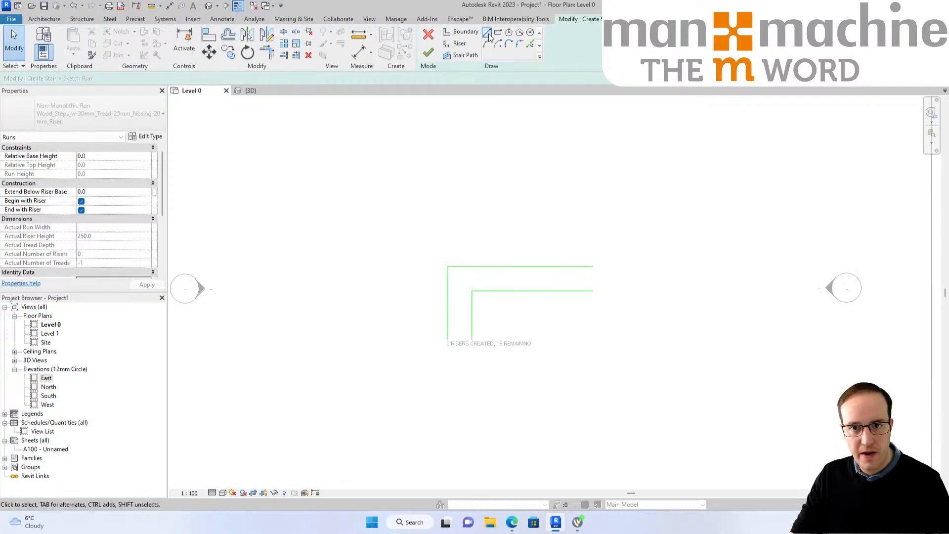
Draw the first riser across the lower open end of the L, joining the two boundary endpoints.
{"action": "left_click", "coordinate": [459, 43]}
{"action": "scroll", "coordinate": [450, 326], "scroll_direction": "up", "scroll_amount": 1}
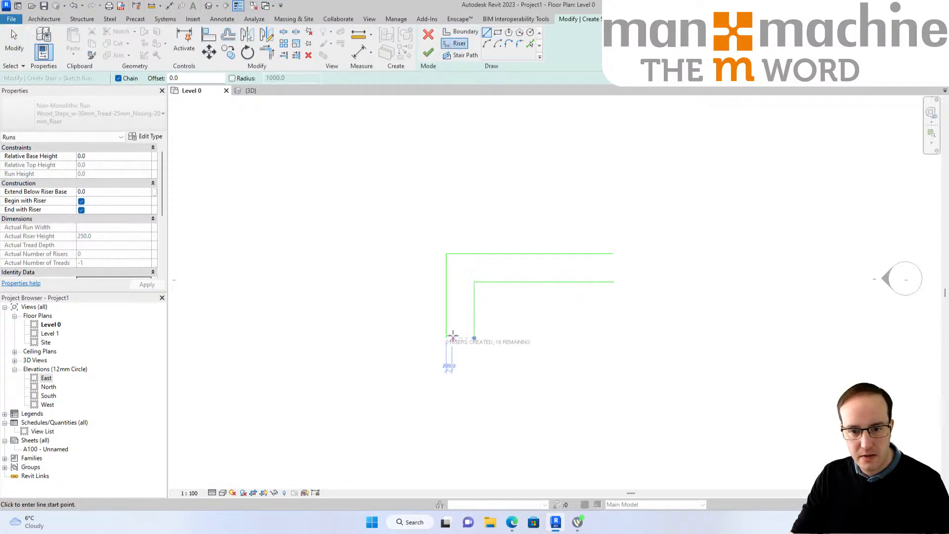
{"action": "left_click", "coordinate": [446, 337]}
{"action": "left_click", "coordinate": [474, 338]}
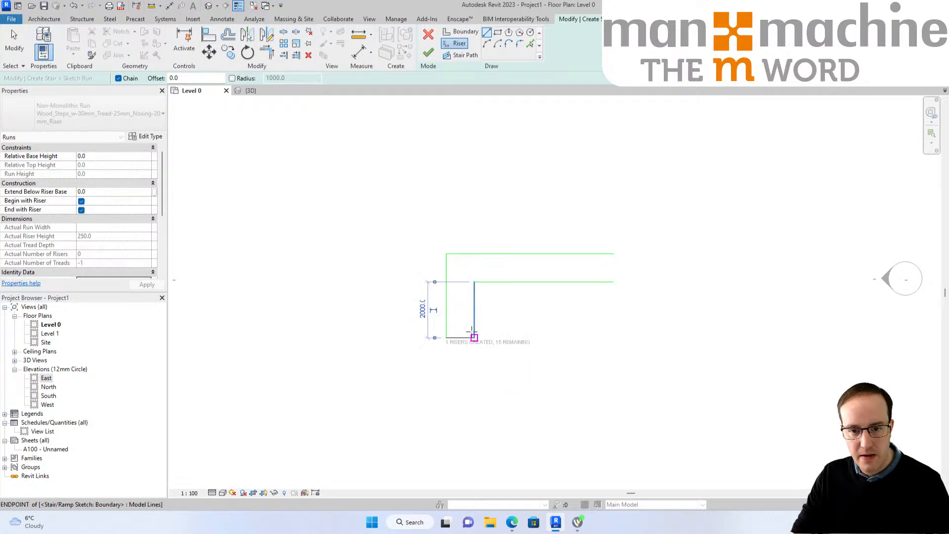
Draw three more horizontal risers up the vertical leg between both boundaries, spaced 500 mm apart.
{"action": "scroll", "coordinate": [475, 329], "scroll_direction": "up", "scroll_amount": 2}
{"action": "left_click", "coordinate": [478, 322]}
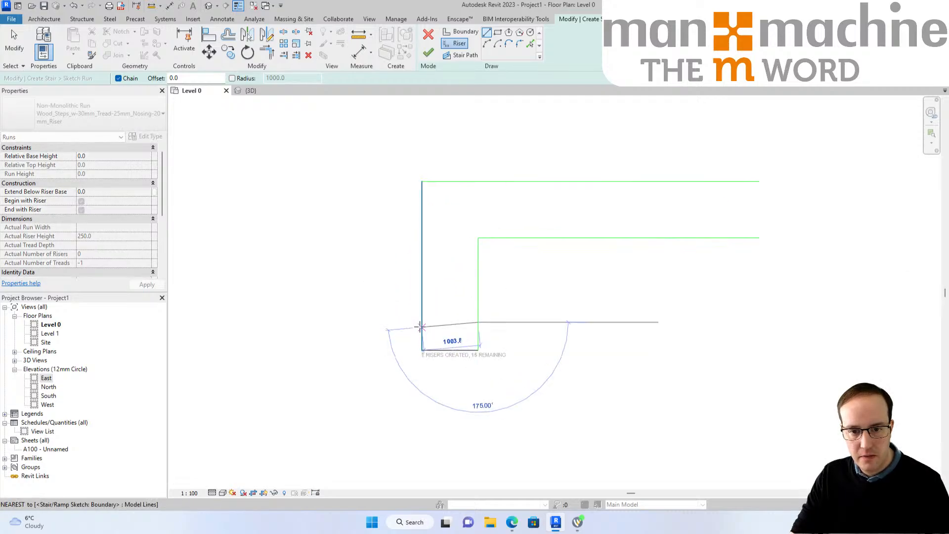
{"action": "left_click", "coordinate": [422, 322]}
{"action": "left_click", "coordinate": [422, 297]}
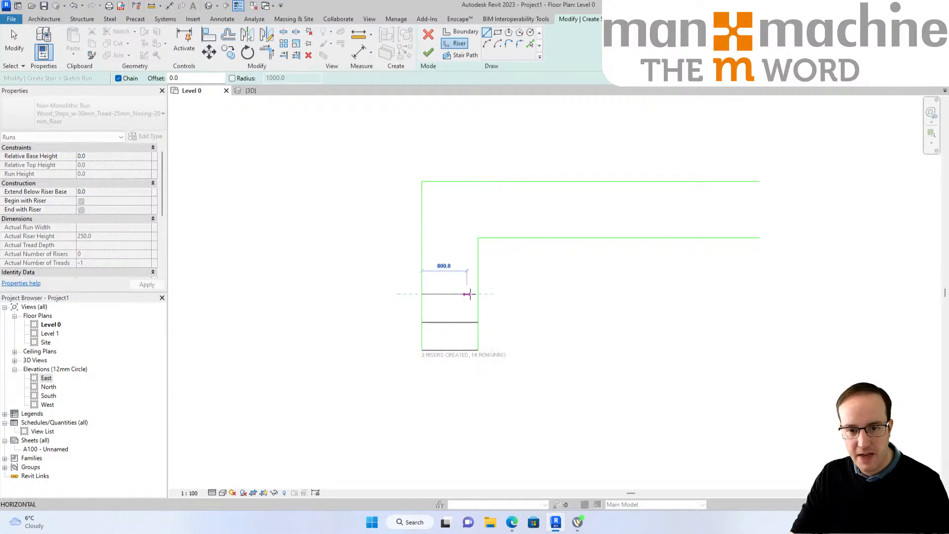
{"action": "left_click", "coordinate": [478, 294]}
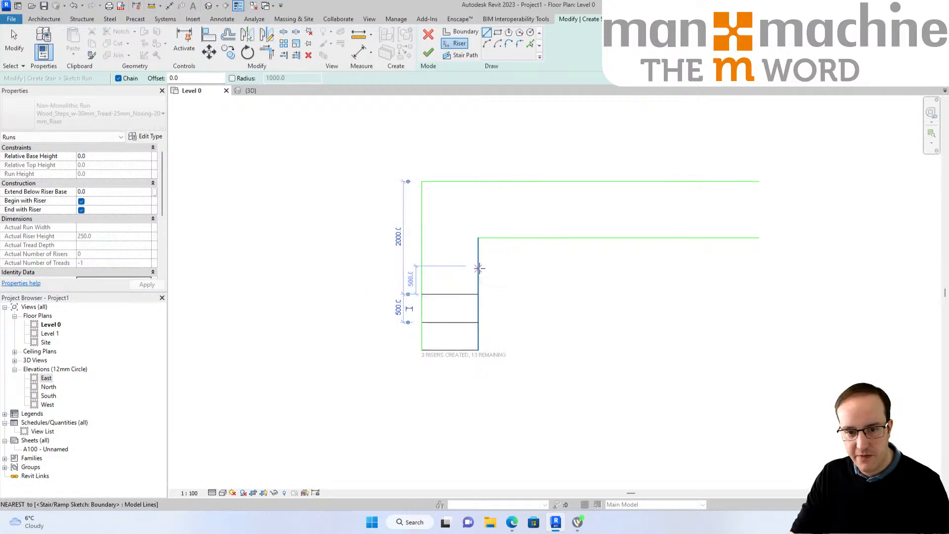
{"action": "left_click", "coordinate": [478, 266]}
{"action": "left_click", "coordinate": [422, 266]}
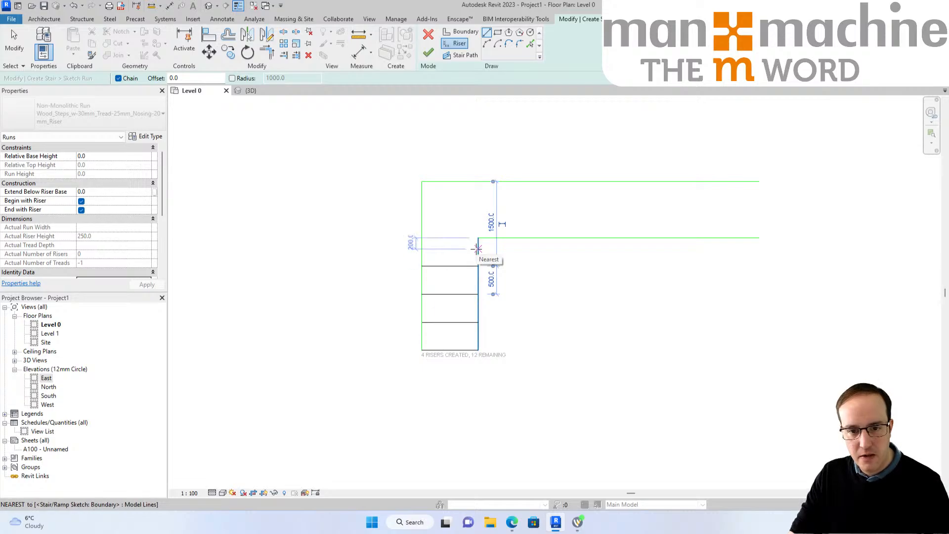
{"action": "scroll", "coordinate": [477, 249], "scroll_direction": "up", "scroll_amount": 2}
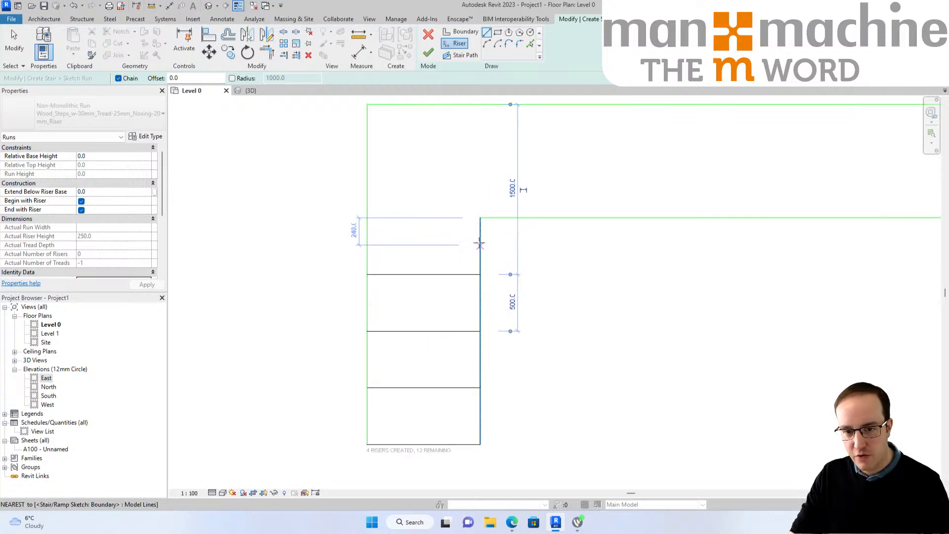
{"action": "key", "text": "Escape"}
{"action": "key", "text": "Escape"}
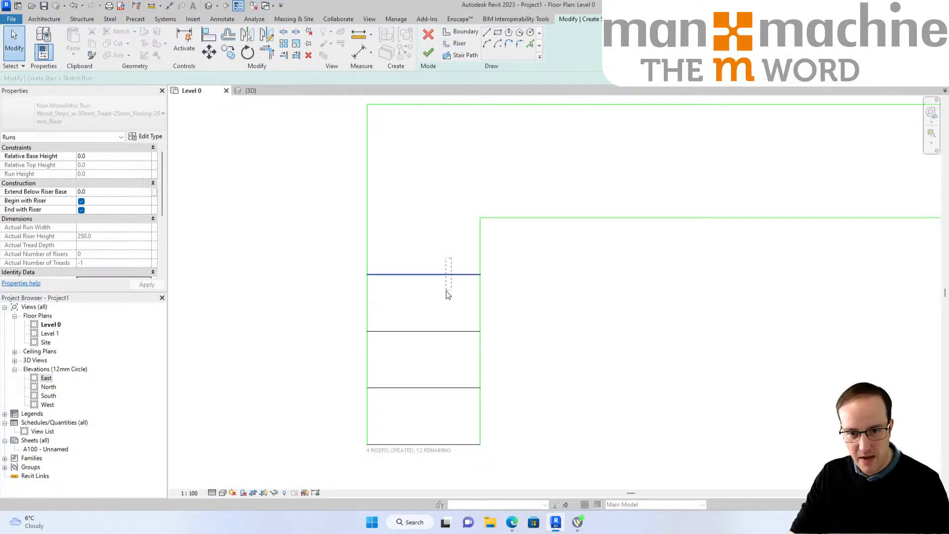
Copy the uppermost riser 500 mm up so it meets the inner corner of the boundary.
{"action": "left_click", "coordinate": [447, 275]}
{"action": "left_click", "coordinate": [227, 52]}
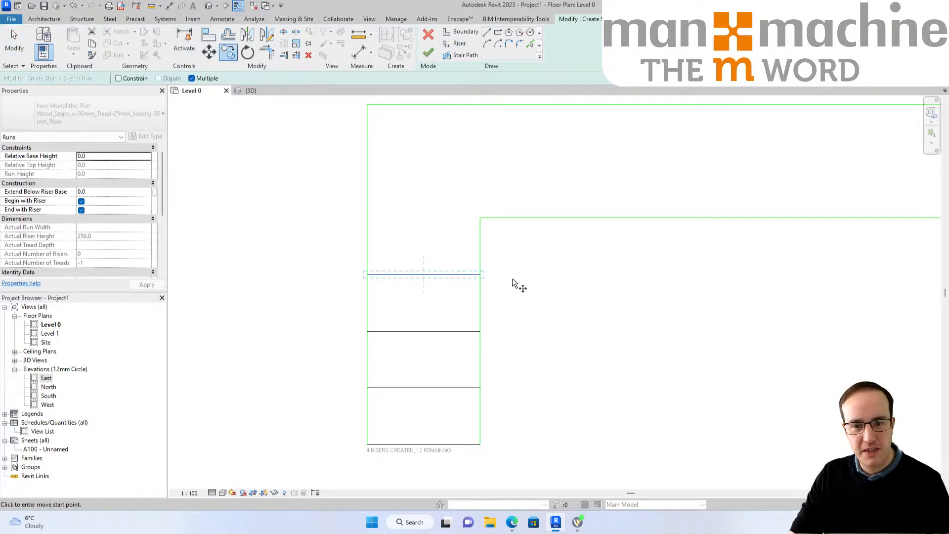
{"action": "left_click", "coordinate": [480, 275]}
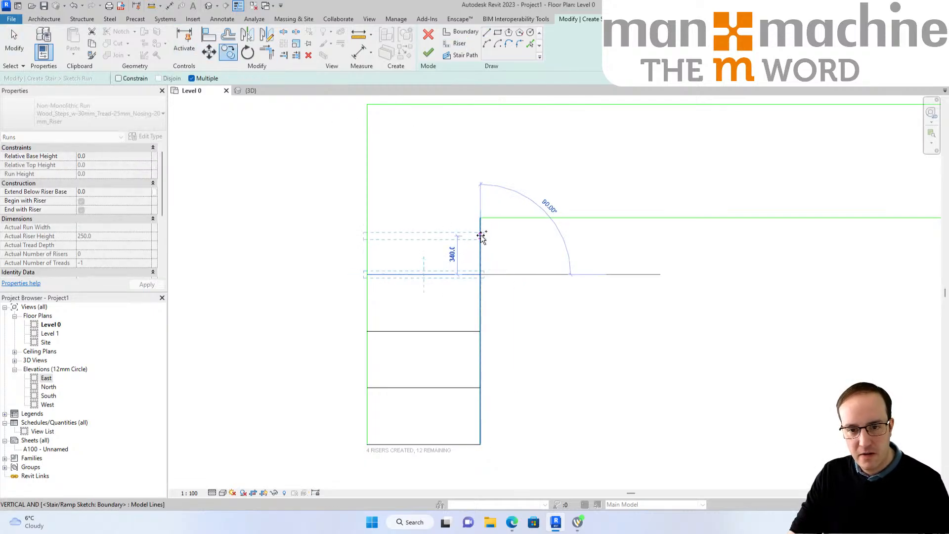
{"action": "left_click", "coordinate": [480, 218]}
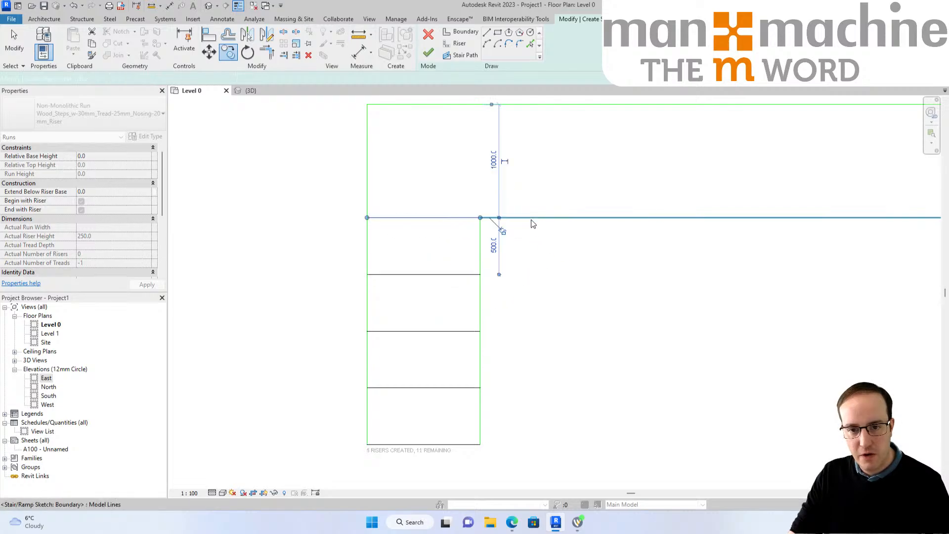
{"action": "key", "text": "Escape"}
{"action": "middle_click_drag", "start_coordinate": [498, 219], "coordinate": [496, 313]}
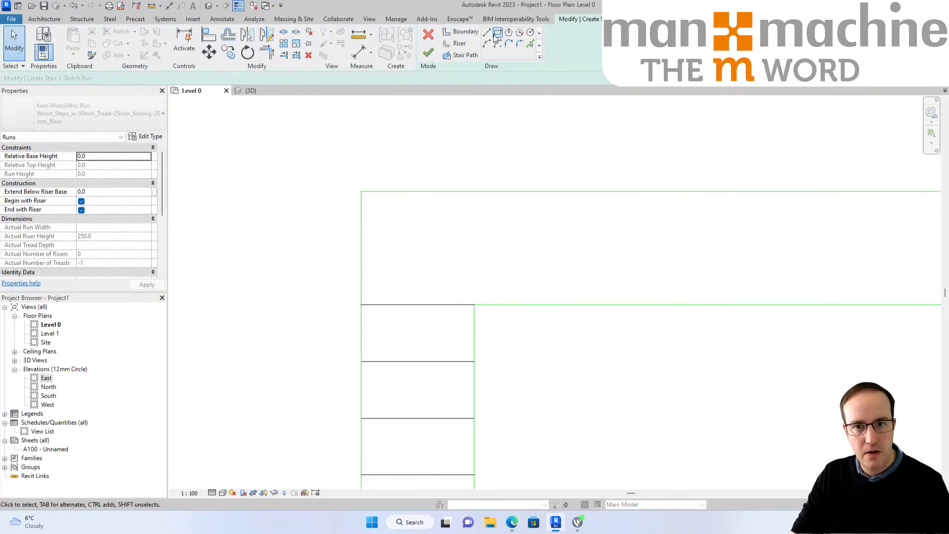
{"action": "left_click", "coordinate": [487, 33]}
{"action": "left_click", "coordinate": [474, 305]}
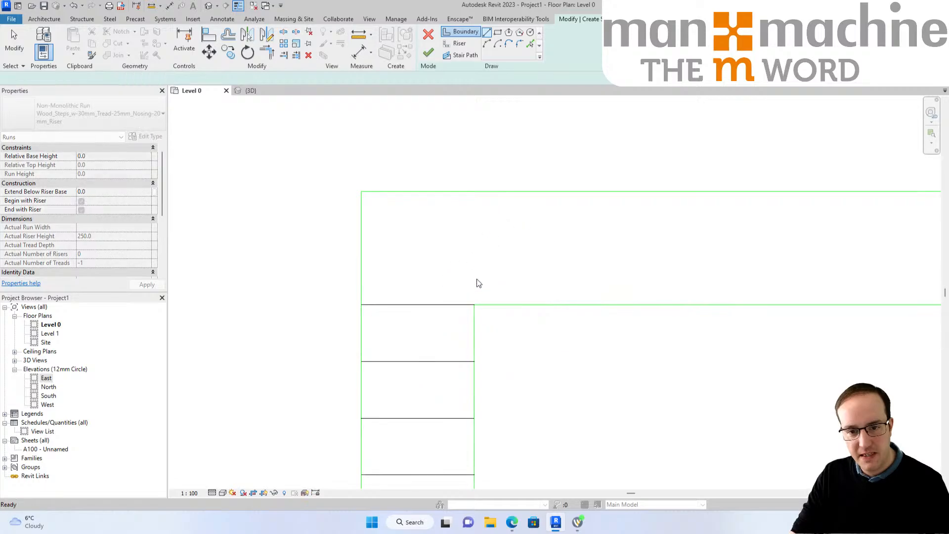
{"action": "left_click", "coordinate": [361, 192]}
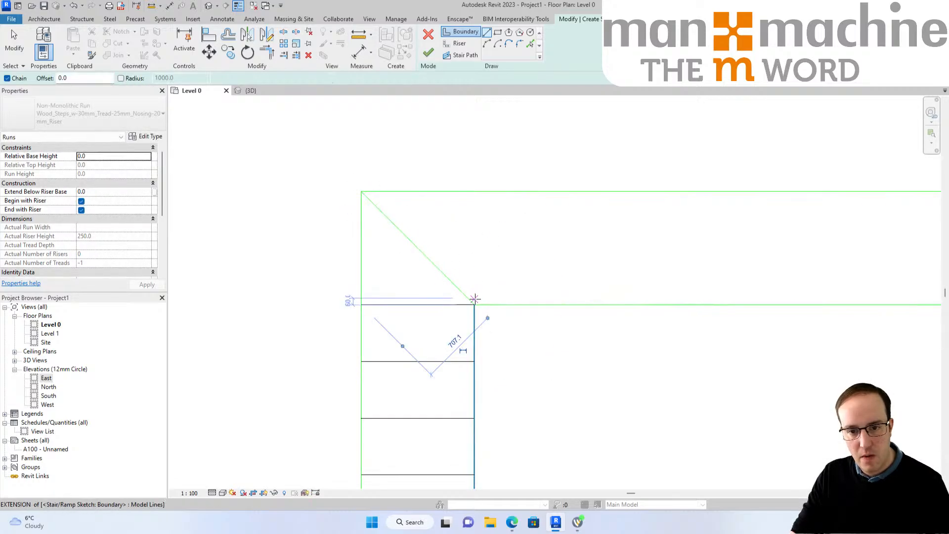
{"action": "left_click", "coordinate": [474, 192]}
{"action": "key", "text": "Escape"}
{"action": "key", "text": "Escape"}
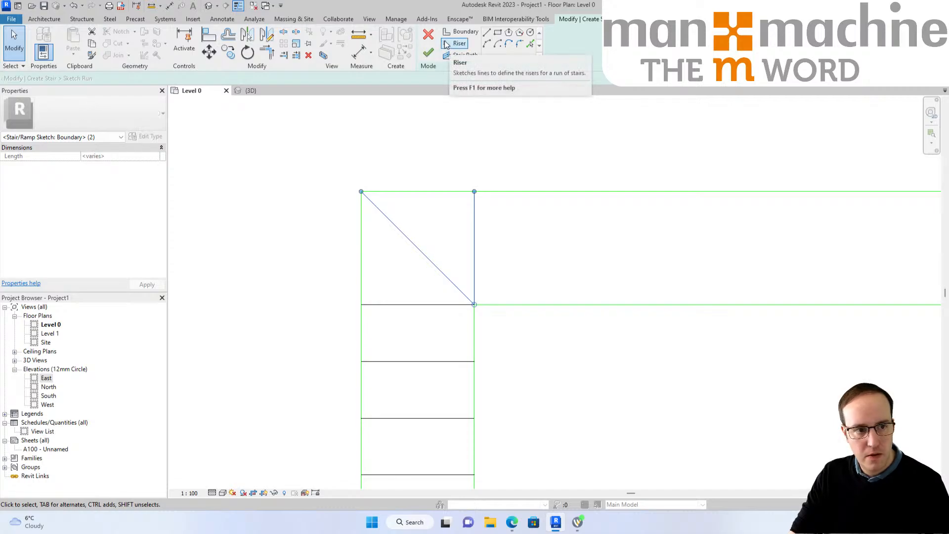
{"action": "key", "text": "Delete"}
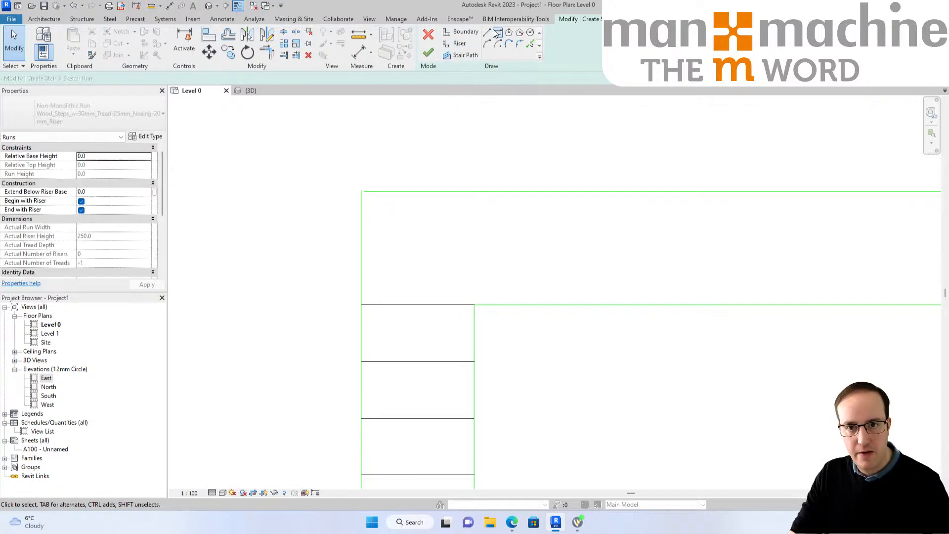
Draw two winder risers from the inner corner: one diagonal to the outer corner, one vertical to the outer boundary.
{"action": "left_click", "coordinate": [457, 43]}
{"action": "left_click", "coordinate": [472, 304]}
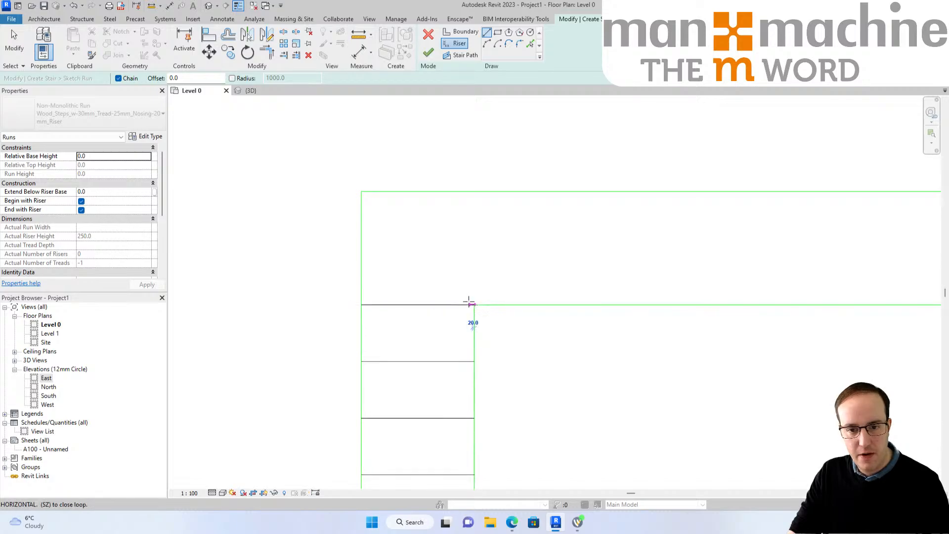
{"action": "left_click", "coordinate": [362, 191]}
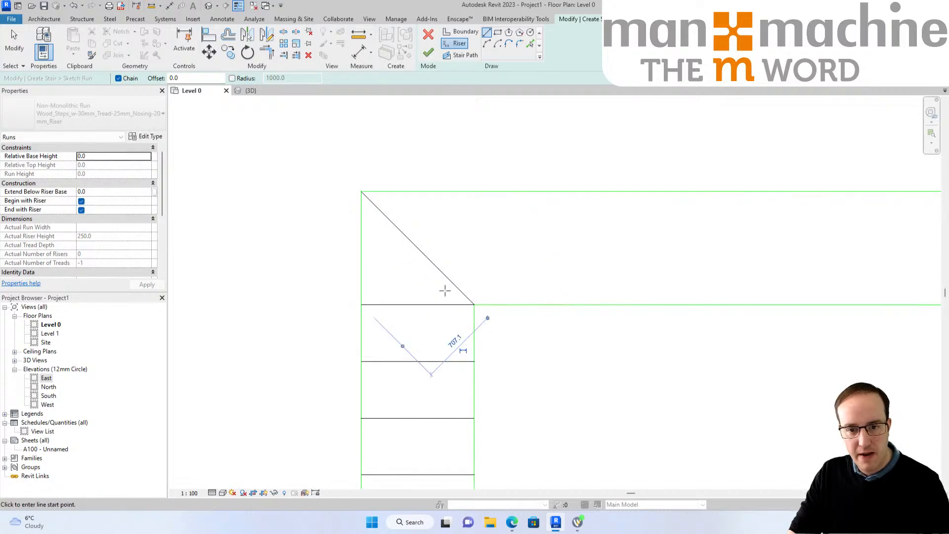
{"action": "left_click", "coordinate": [474, 303]}
{"action": "left_click", "coordinate": [474, 191]}
{"action": "key", "text": "Escape"}
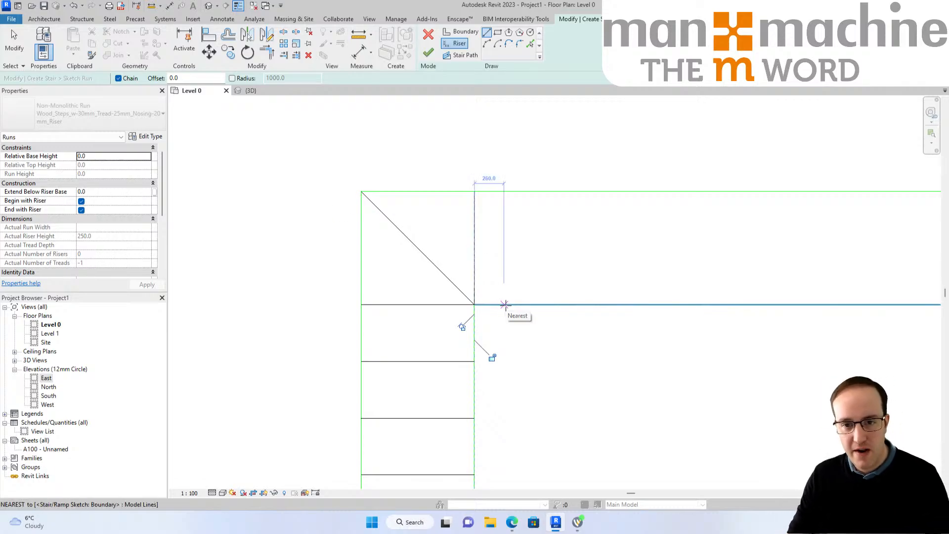
Draw four more vertical risers along the horizontal leg between both boundaries, spaced 500 mm apart.
{"action": "left_click", "coordinate": [531, 304]}
{"action": "left_click", "coordinate": [532, 192]}
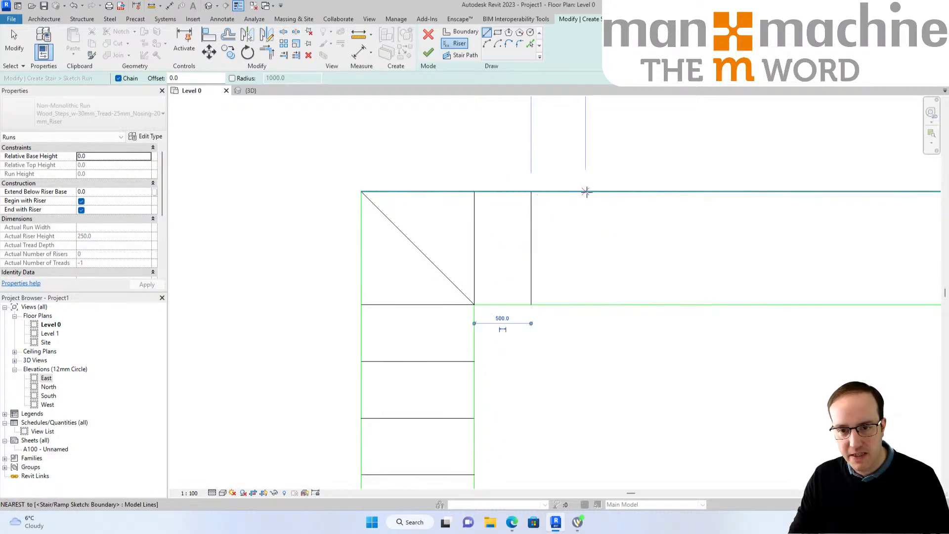
{"action": "middle_click_drag", "start_coordinate": [585, 198], "coordinate": [562, 296]}
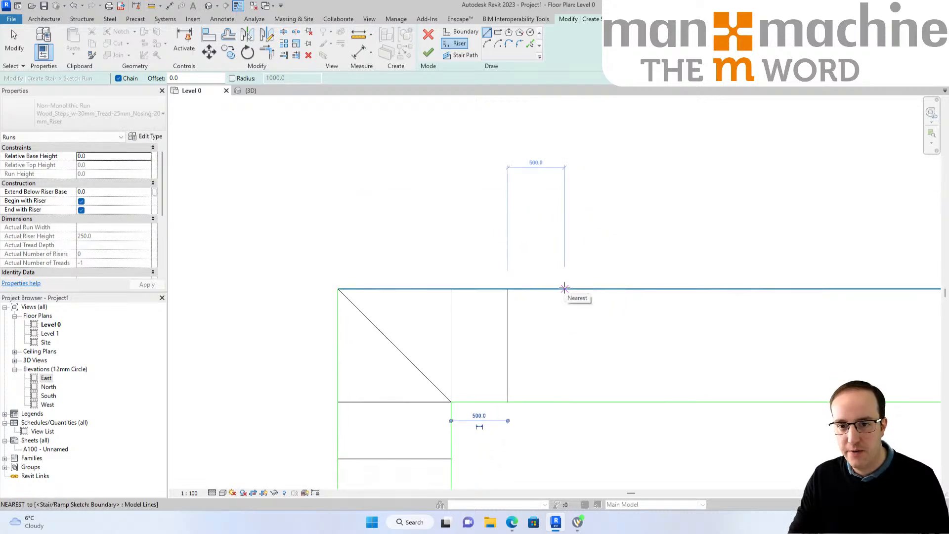
{"action": "left_click", "coordinate": [565, 288]}
{"action": "left_click", "coordinate": [565, 402]}
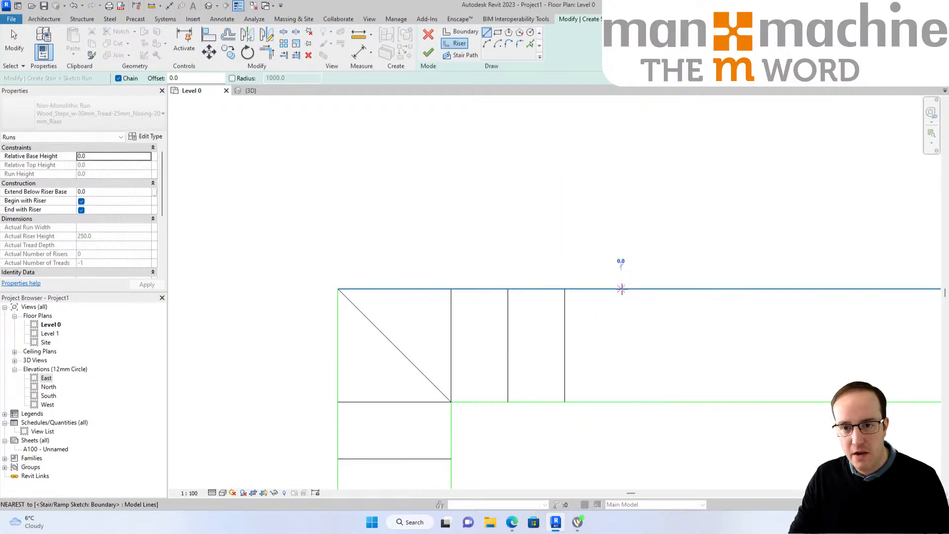
{"action": "left_click", "coordinate": [621, 289]}
{"action": "left_click", "coordinate": [621, 402]}
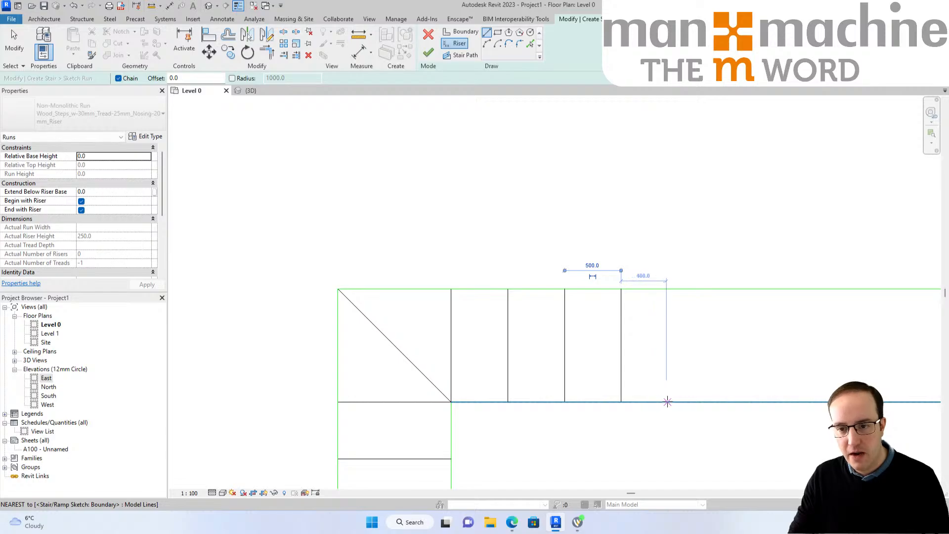
{"action": "left_click", "coordinate": [675, 401]}
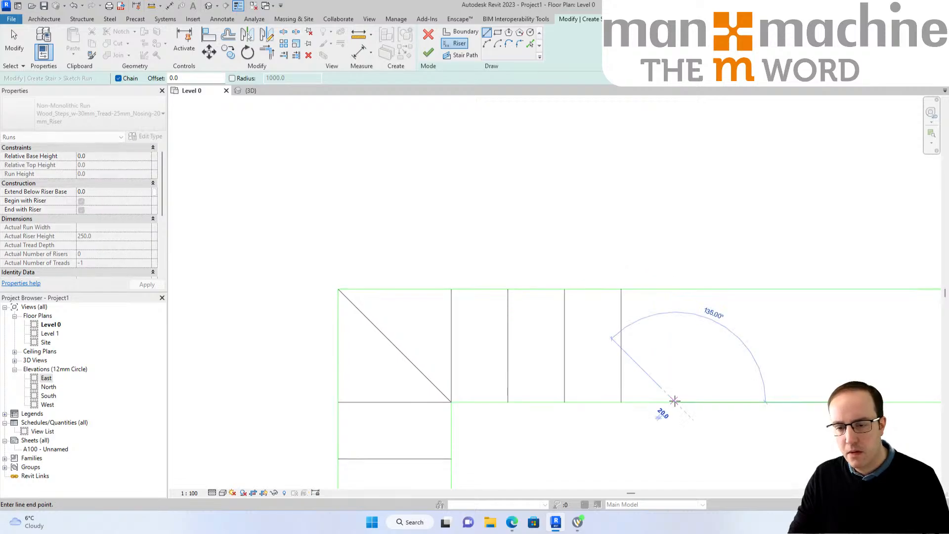
{"action": "left_click", "coordinate": [673, 289]}
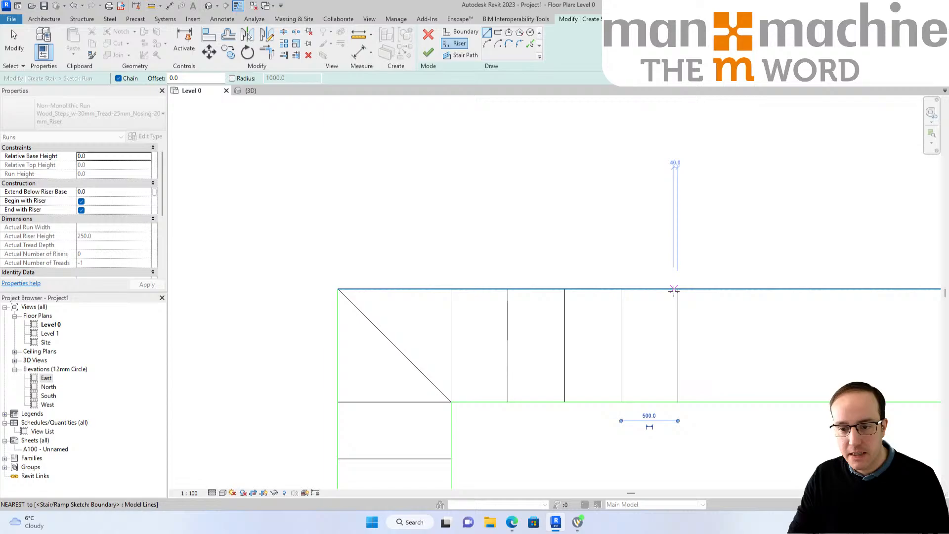
Add one more vertical riser across the horizontal leg, 500 mm beyond the last one.
{"action": "left_click", "coordinate": [734, 289]}
{"action": "left_click", "coordinate": [734, 405]}
{"action": "scroll", "coordinate": [723, 414], "scroll_direction": "down", "scroll_amount": 3}
{"action": "key", "text": "Escape"}
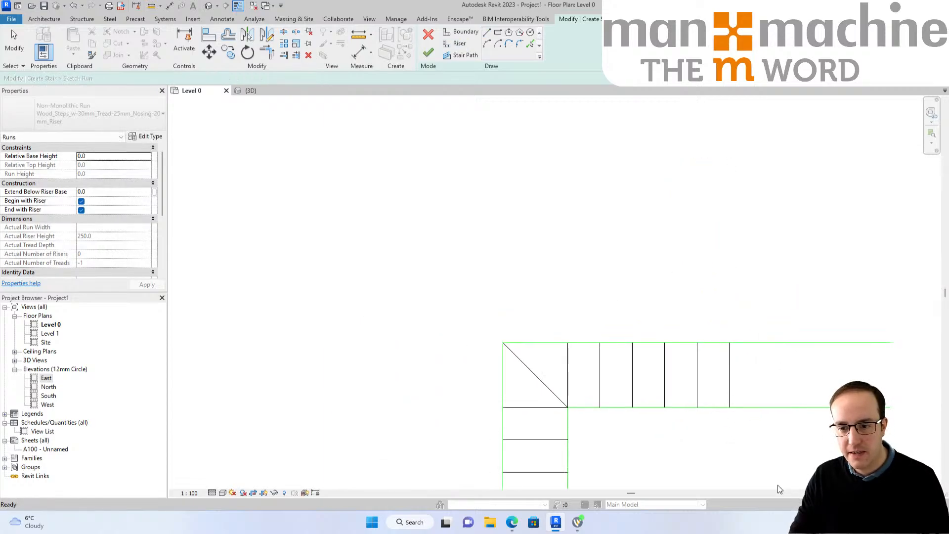
{"action": "middle_click_drag", "start_coordinate": [750, 438], "coordinate": [579, 256]}
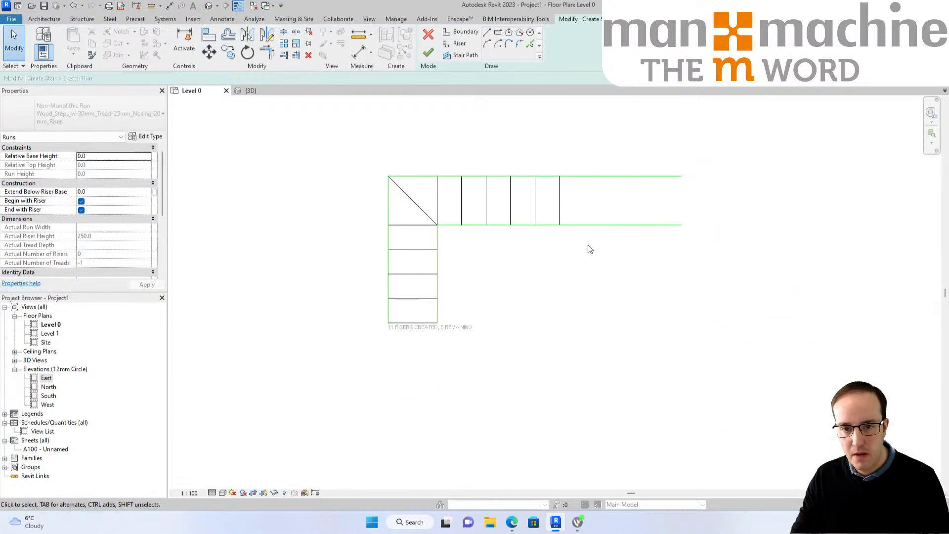
Shorten both horizontal boundary lines to end at the last riser and try to finish the run sketch.
{"action": "left_click", "coordinate": [641, 176]}
{"action": "left_click_drag", "start_coordinate": [682, 176], "coordinate": [561, 176]}
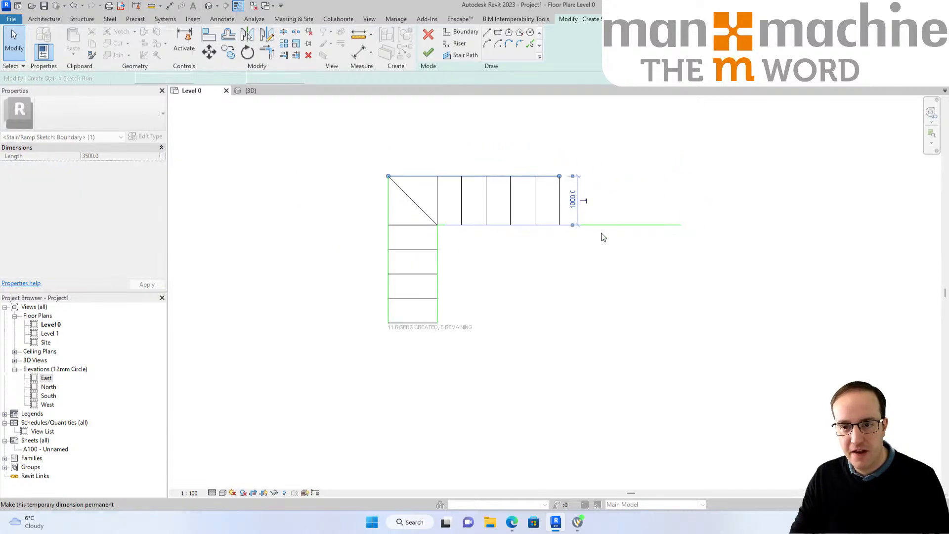
{"action": "left_click", "coordinate": [674, 225]}
{"action": "left_click_drag", "start_coordinate": [682, 225], "coordinate": [560, 225]}
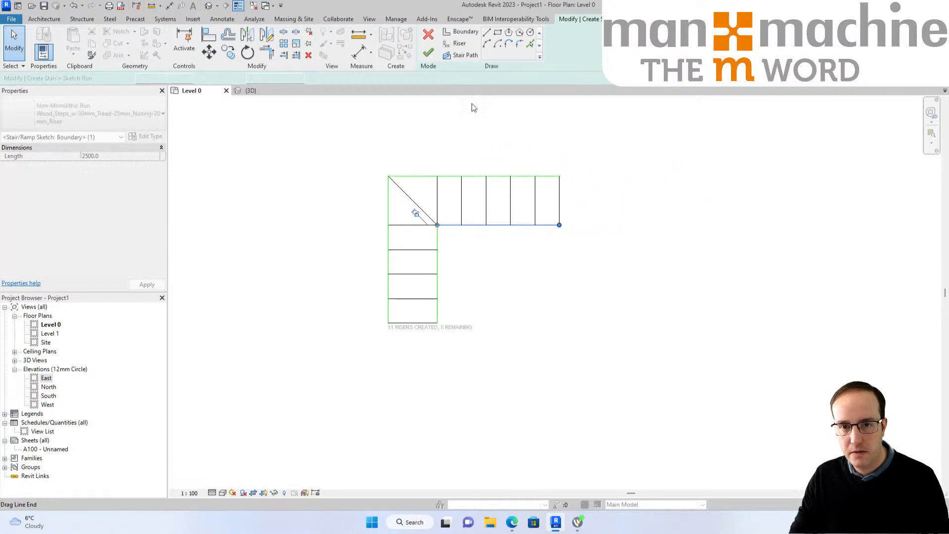
{"action": "left_click", "coordinate": [429, 52]}
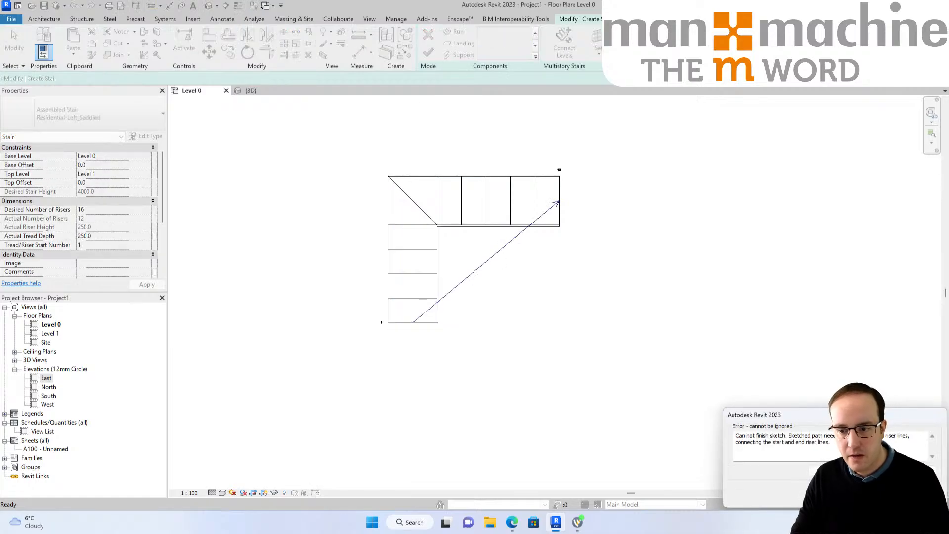
{"action": "key", "text": "Return"}
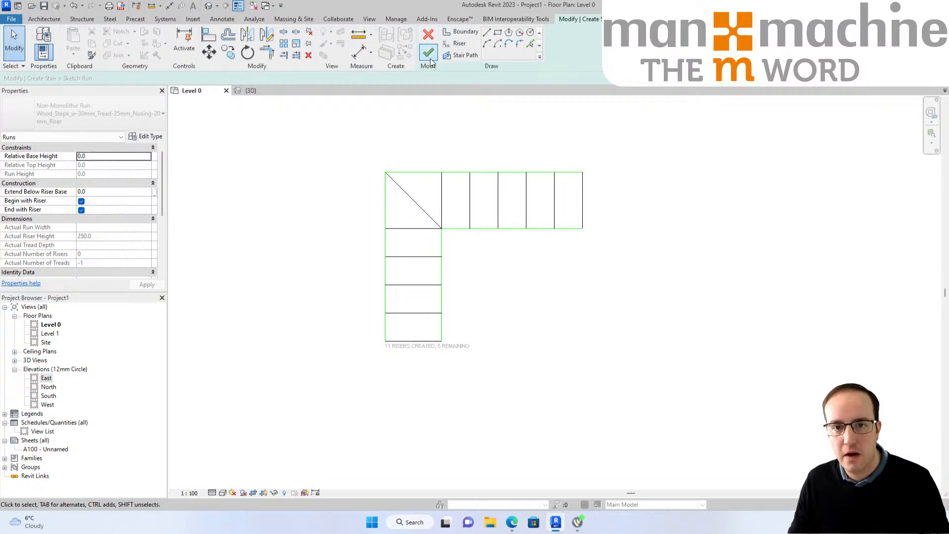
Draw the stair path from the last riser's midpoint through the diagonal winder's midpoint to the first riser's midpoint, and finish the run sketch.
{"action": "left_click", "coordinate": [461, 55]}
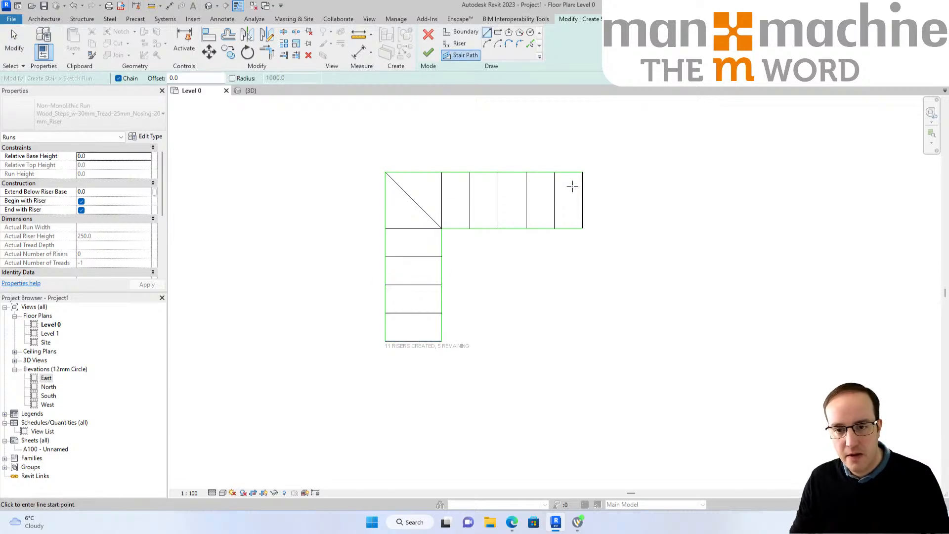
{"action": "left_click", "coordinate": [582, 200]}
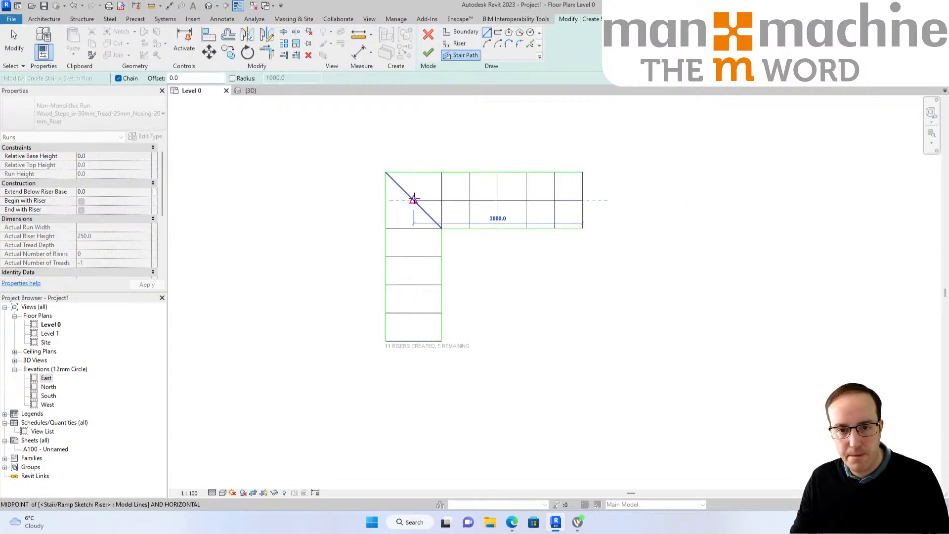
{"action": "left_click", "coordinate": [413, 200]}
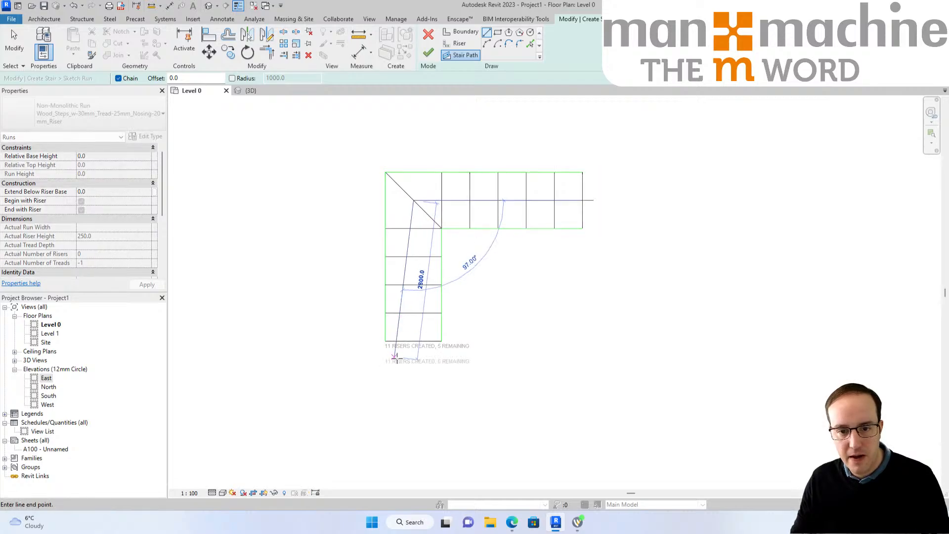
{"action": "left_click", "coordinate": [413, 340]}
{"action": "key", "text": "Escape"}
{"action": "key", "text": "Escape"}
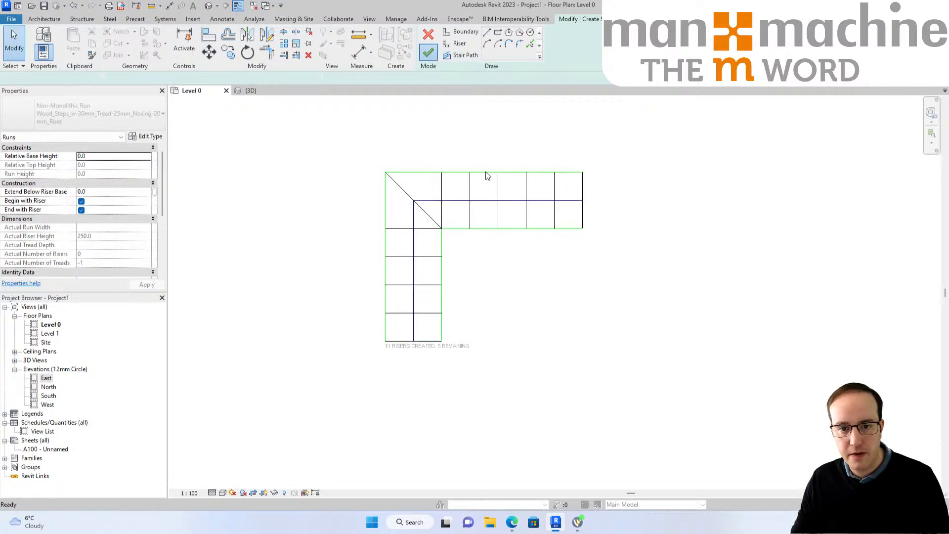
Open the default 3D view and examine the L-shaped winder stair and its carriage support from several sides.
{"action": "left_click", "coordinate": [208, 6]}
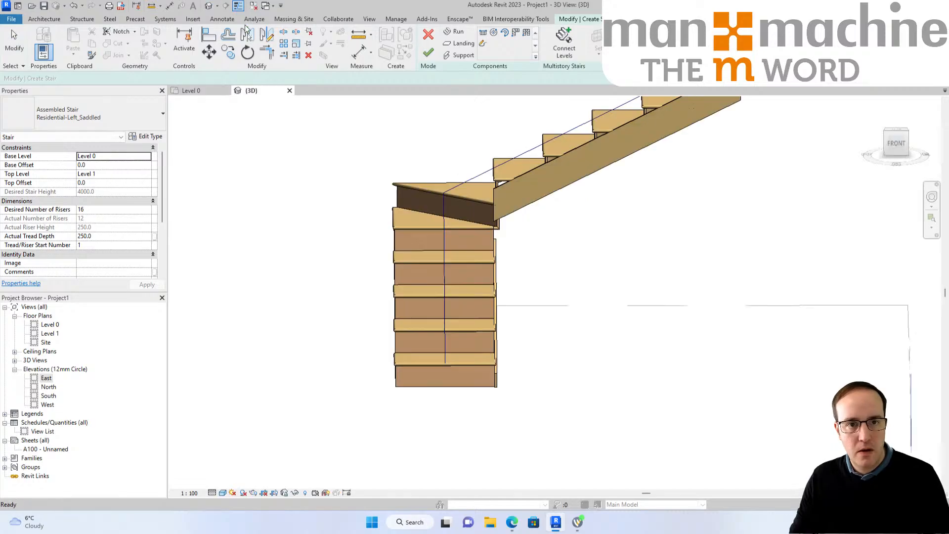
{"action": "scroll", "coordinate": [525, 333], "scroll_direction": "down", "scroll_amount": 2}
{"action": "mouse_move", "coordinate": [567, 260]}
{"action": "middle_mouse_down"}
{"action": "mouse_move", "coordinate": [525, 332]}
{"action": "mouse_move", "coordinate": [574, 314]}
{"action": "mouse_move", "coordinate": [424, 322]}
{"action": "mouse_move", "coordinate": [643, 404]}
{"action": "mouse_move", "coordinate": [458, 336]}
{"action": "mouse_move", "coordinate": [435, 364]}
{"action": "mouse_move", "coordinate": [559, 199]}
{"action": "mouse_move", "coordinate": [343, 227]}
{"action": "mouse_move", "coordinate": [554, 339]}
{"action": "mouse_move", "coordinate": [635, 397]}
{"action": "mouse_move", "coordinate": [627, 381]}
{"action": "mouse_move", "coordinate": [428, 341]}
{"action": "mouse_move", "coordinate": [500, 336]}
{"action": "mouse_move", "coordinate": [587, 356]}
{"action": "mouse_move", "coordinate": [419, 278]}
{"action": "middle_mouse_up"}
{"action": "left_click", "coordinate": [458, 336]}
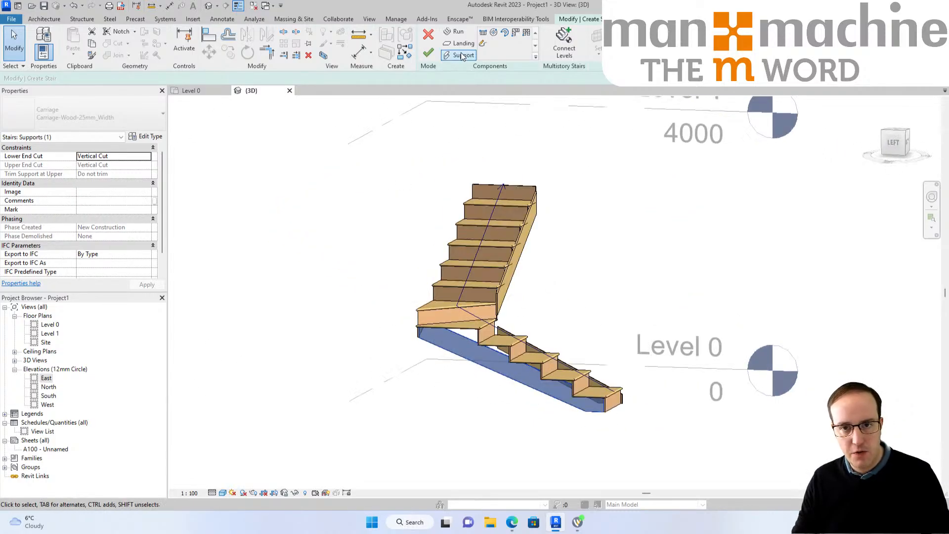
{"action": "middle_click_drag", "start_coordinate": [569, 357], "coordinate": [500, 364], "text": "shift"}
{"action": "scroll", "coordinate": [523, 274], "scroll_direction": "down", "scroll_amount": 2}
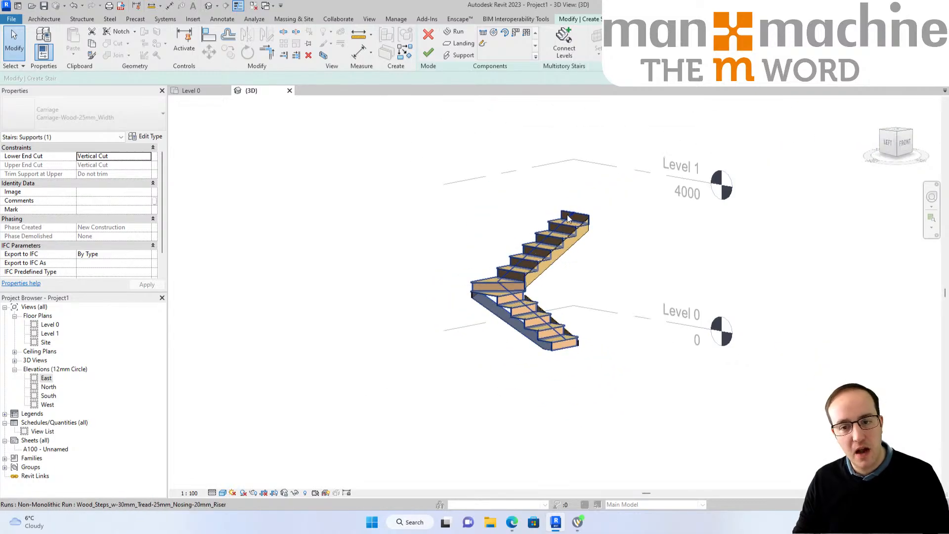
{"action": "middle_click_drag", "start_coordinate": [545, 292], "coordinate": [449, 361], "text": "shift"}
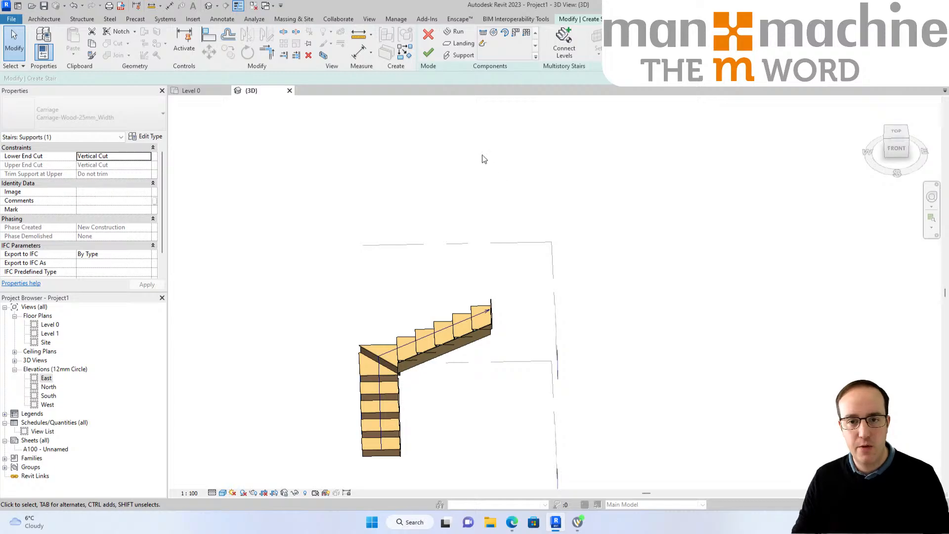